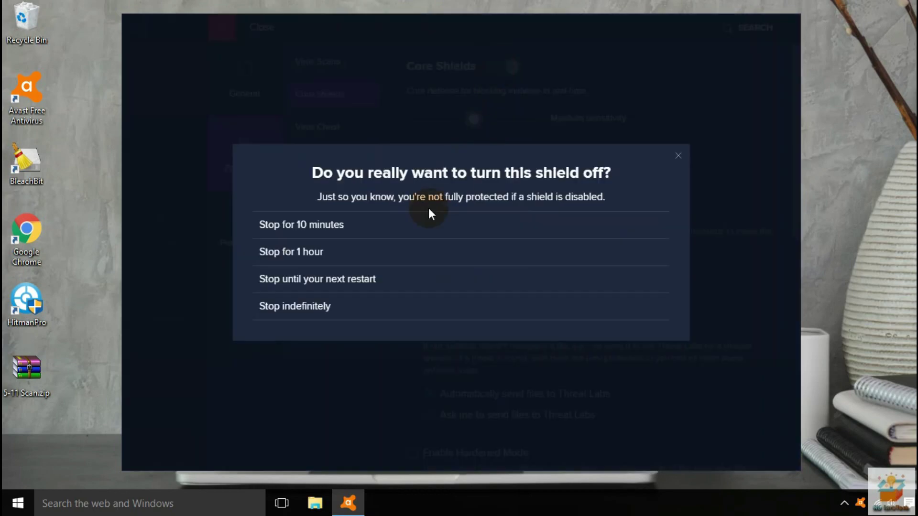
# Stop all Core Shields indefinitely and close the Settings screen
pyautogui.click(308, 312)
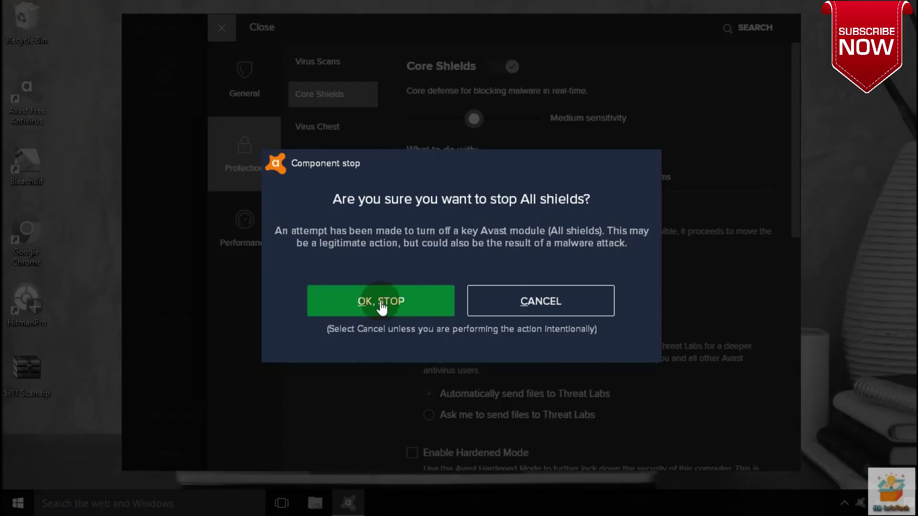
pyautogui.click(380, 302)
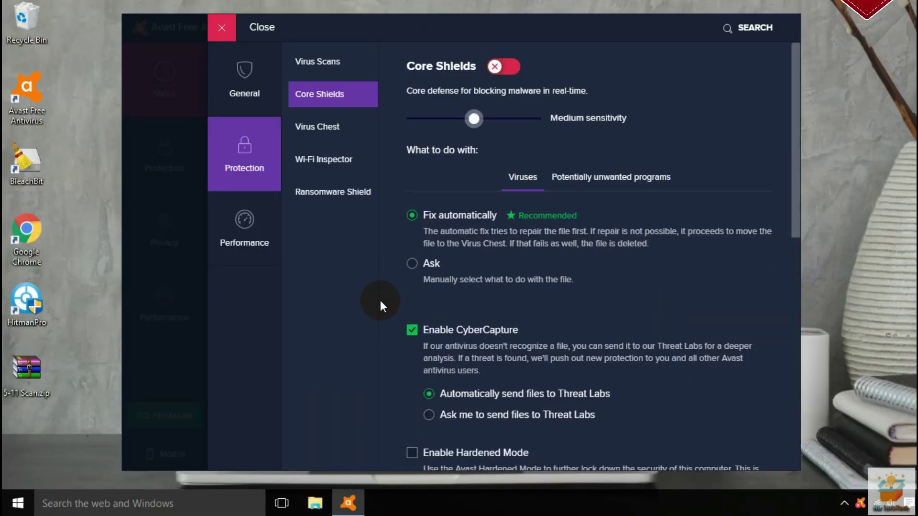
pyautogui.click(221, 28)
# Verify on the Core Shields page that File, Behavior, Web and Mail shields are off
pyautogui.click(167, 158)
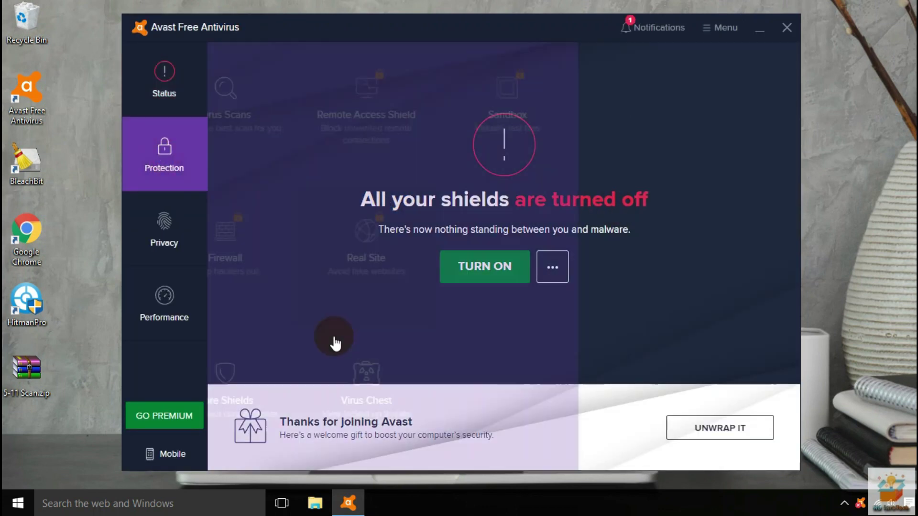
pyautogui.click(277, 385)
pyautogui.click(164, 77)
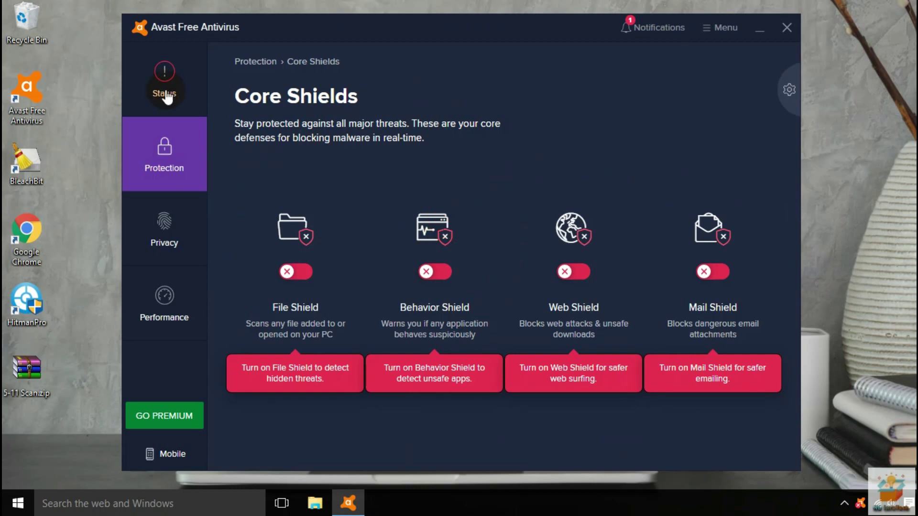
pyautogui.click(706, 27)
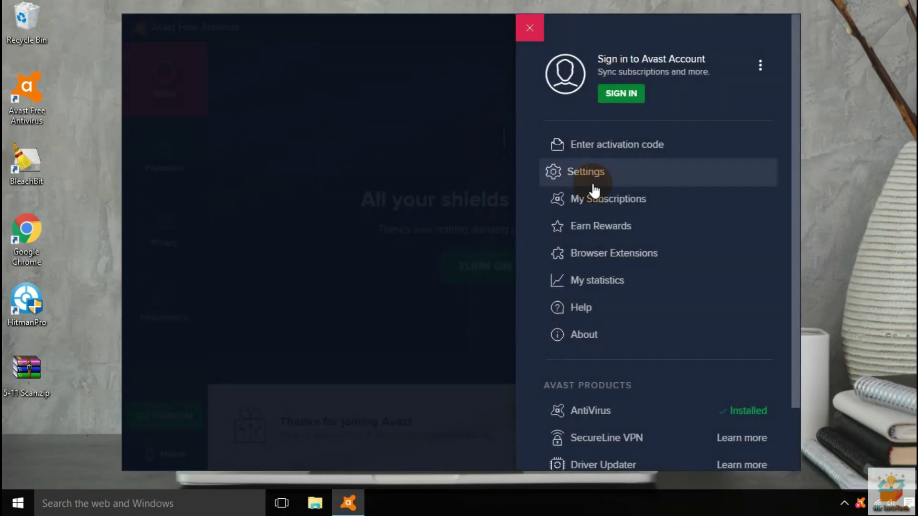
# Check for updates so the virus definitions reach version 201105-6, then close Settings
pyautogui.click(593, 177)
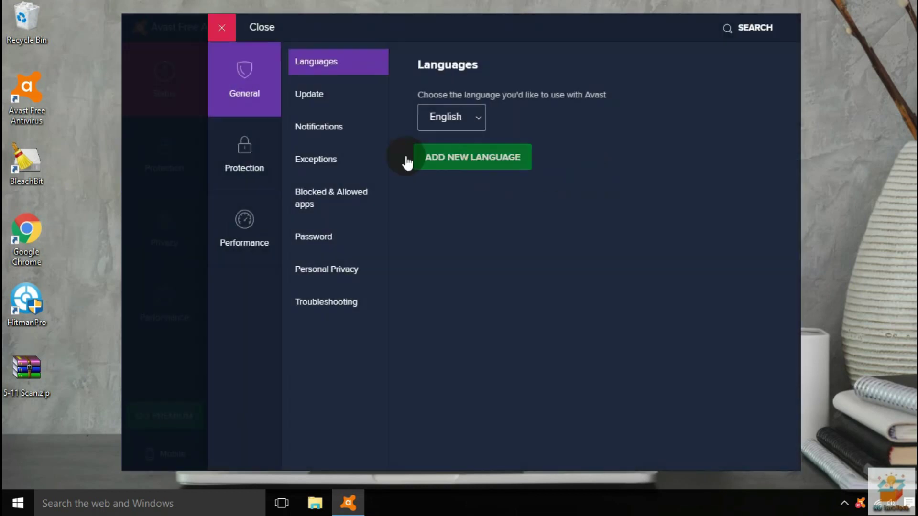
pyautogui.click(311, 95)
pyautogui.click(492, 155)
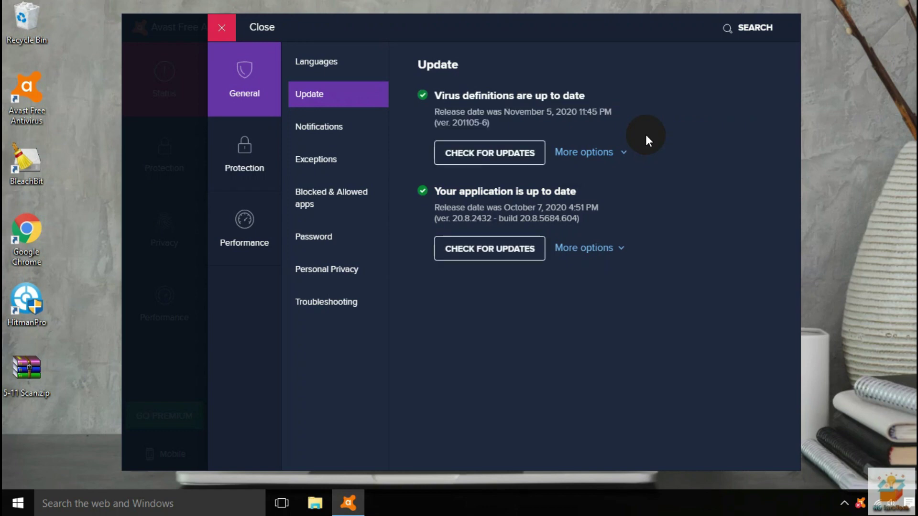
pyautogui.click(232, 33)
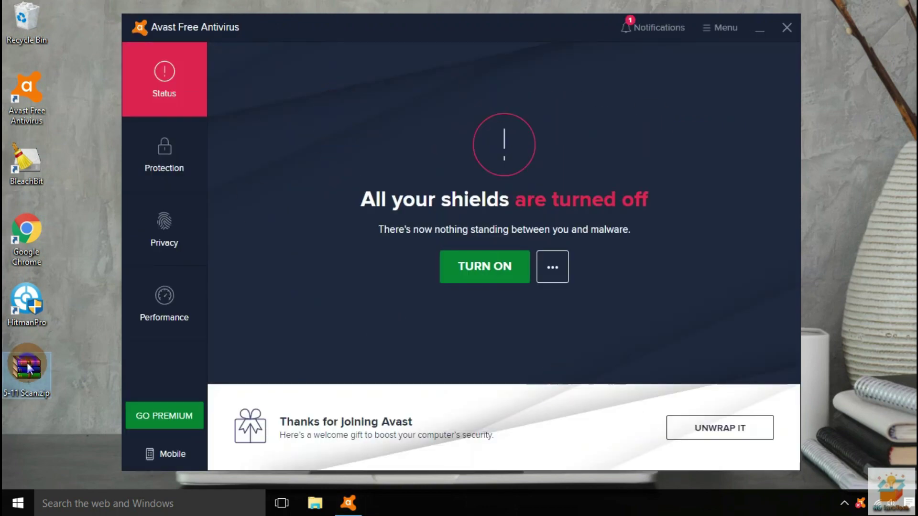
# Extract 5-11 Scan.zip with WinRAR, entering the archive password
pyautogui.rightClick(42, 356)
pyautogui.click(42, 382)
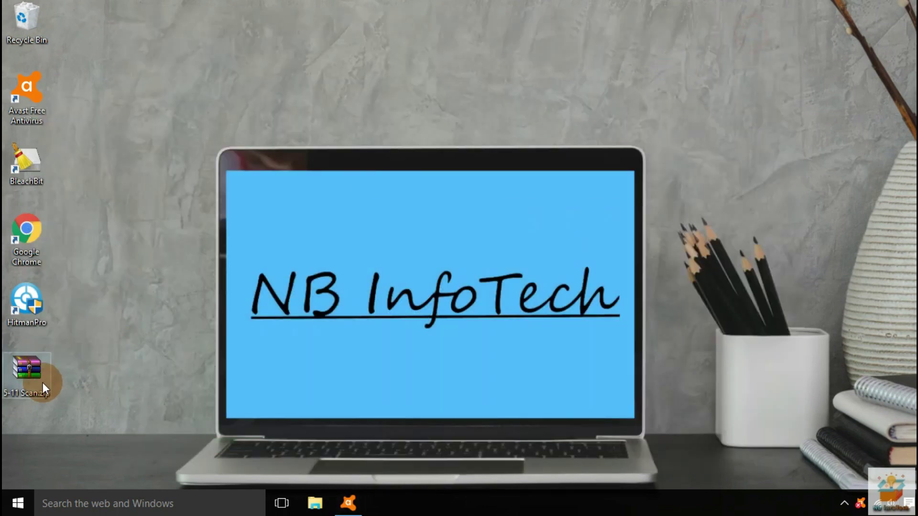
pyautogui.rightClick(42, 383)
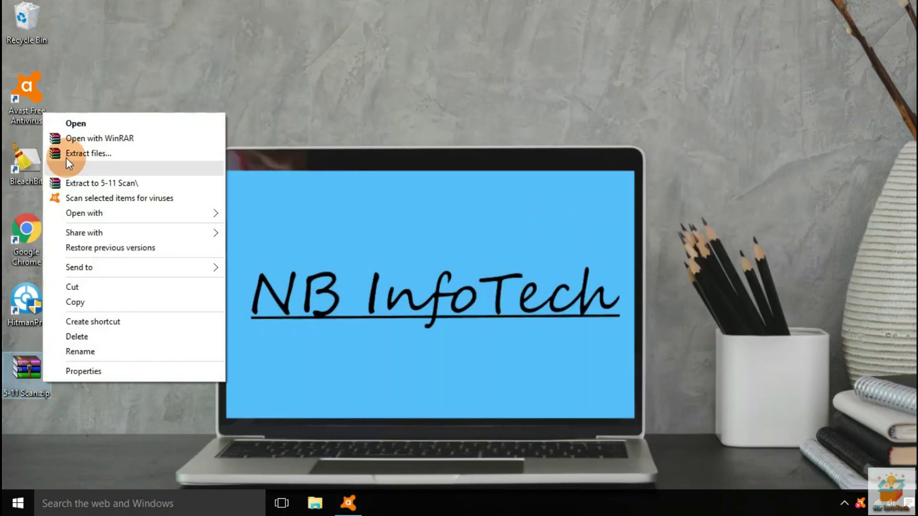
pyautogui.click(122, 169)
pyautogui.write('1234567890')
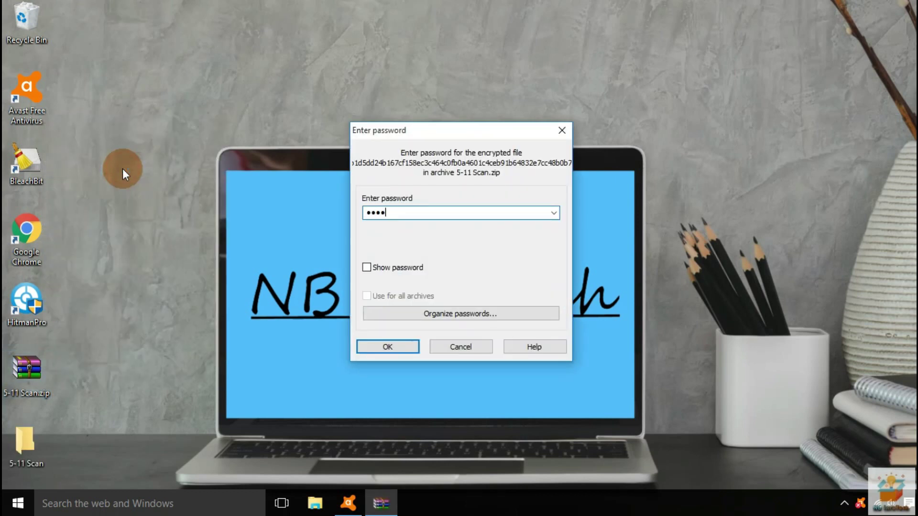
pyautogui.press('Return')
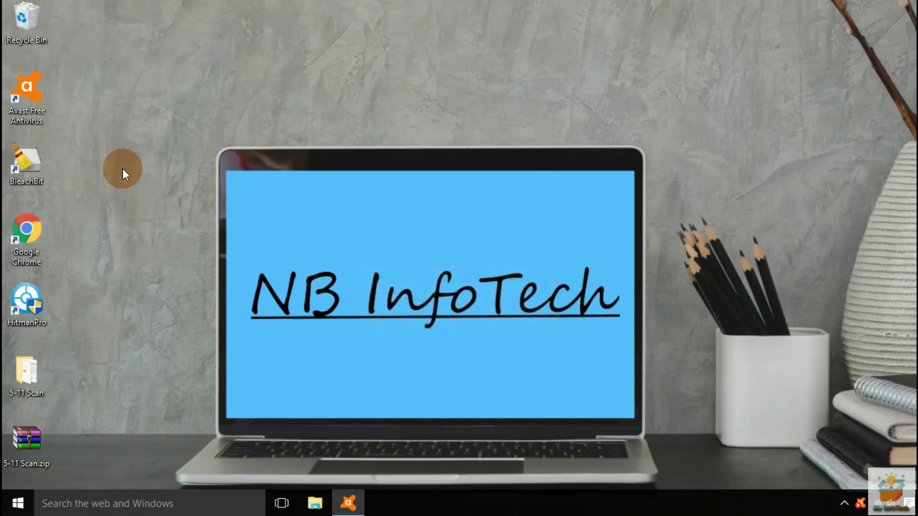
# Open the 5-11 Scan folder maximized with a wider Name column
pyautogui.doubleClick(26, 377)
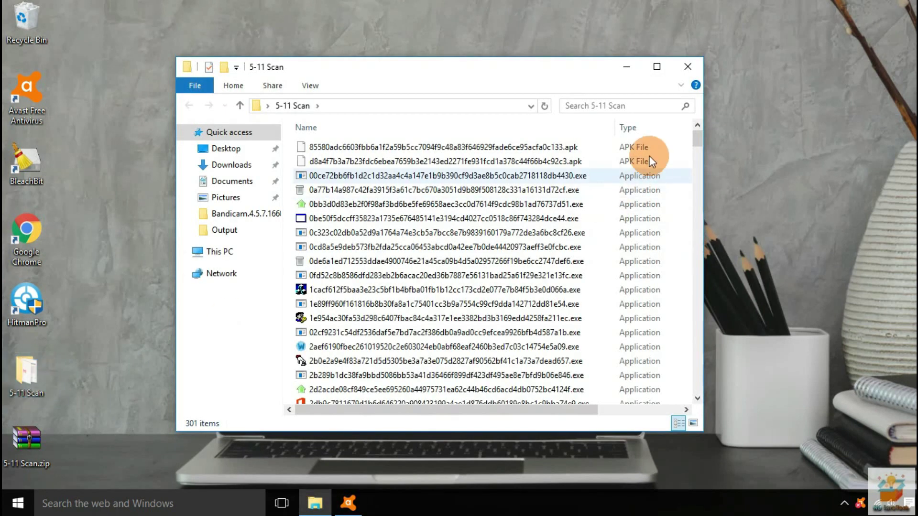
pyautogui.click(657, 66)
pyautogui.moveTo(446, 58); pyautogui.dragTo(478, 58)
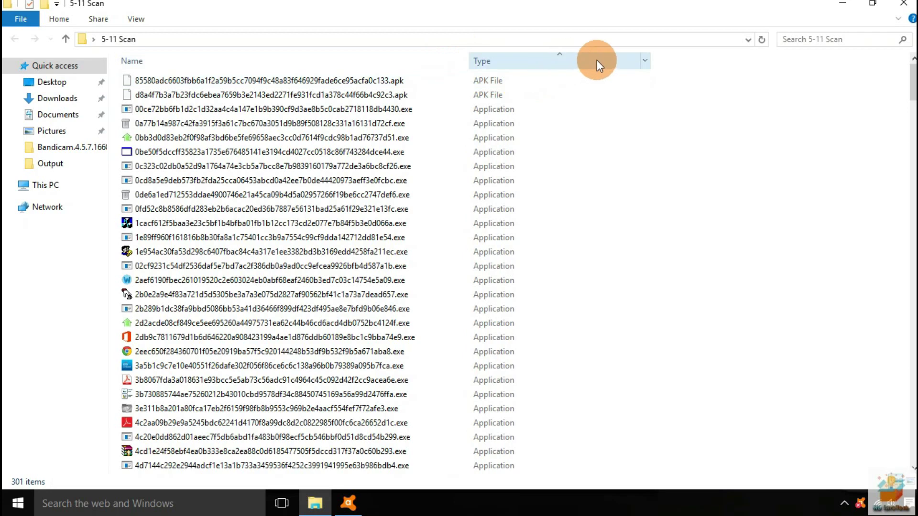
# Browse the .exe, .dll, .doc, .docx and .elf samples, including MalTester2.exe
pyautogui.press('Down')
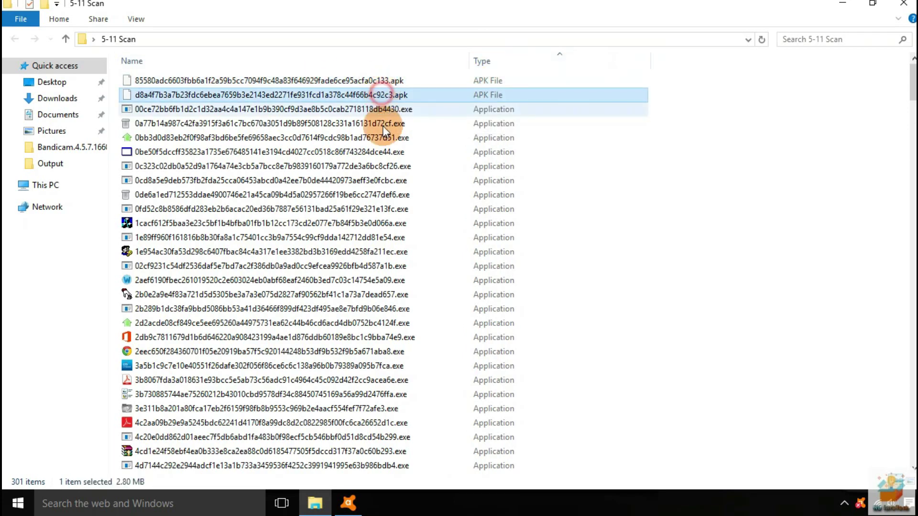
pyautogui.press('Down')
pyautogui.scroll(-9, 423, 144)
pyautogui.click(425, 138)
pyautogui.scroll(-20, 426, 145)
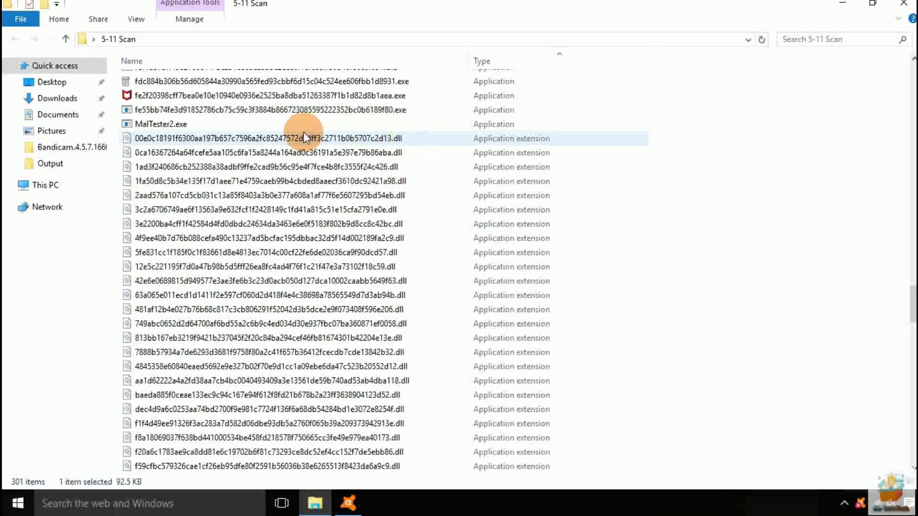
pyautogui.click(198, 124)
pyautogui.click(411, 138)
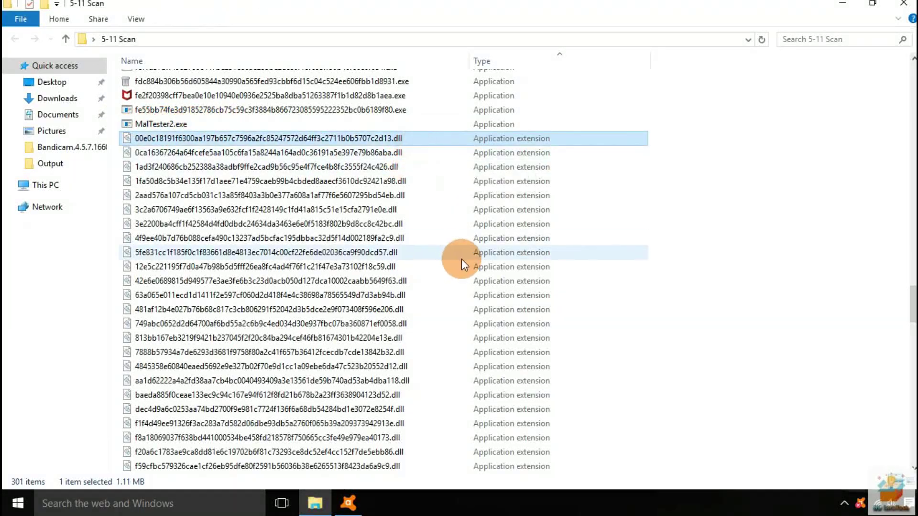
pyautogui.scroll(-6, 460, 259)
pyautogui.click(373, 209)
pyautogui.click(380, 266)
pyautogui.click(377, 309)
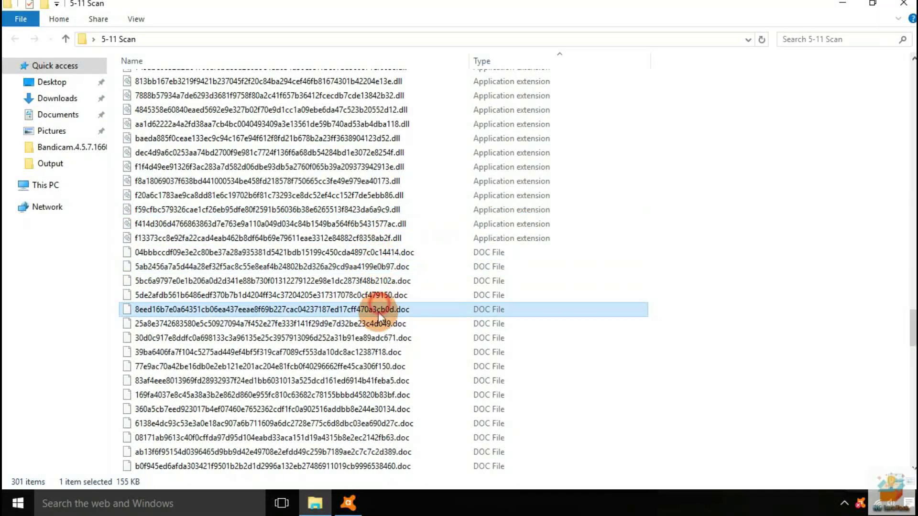
pyautogui.click(380, 337)
pyautogui.scroll(-9, 497, 300)
pyautogui.click(471, 295)
pyautogui.click(370, 181)
pyautogui.click(370, 195)
pyautogui.click(370, 210)
pyautogui.click(607, 228)
# Browse the .docx, .rtf, .vbe, .jar, .zip, .xls, .xlsb and .xlsx samples
pyautogui.scroll(-1, 372, 222)
pyautogui.click(378, 210)
pyautogui.click(385, 254)
pyautogui.click(380, 310)
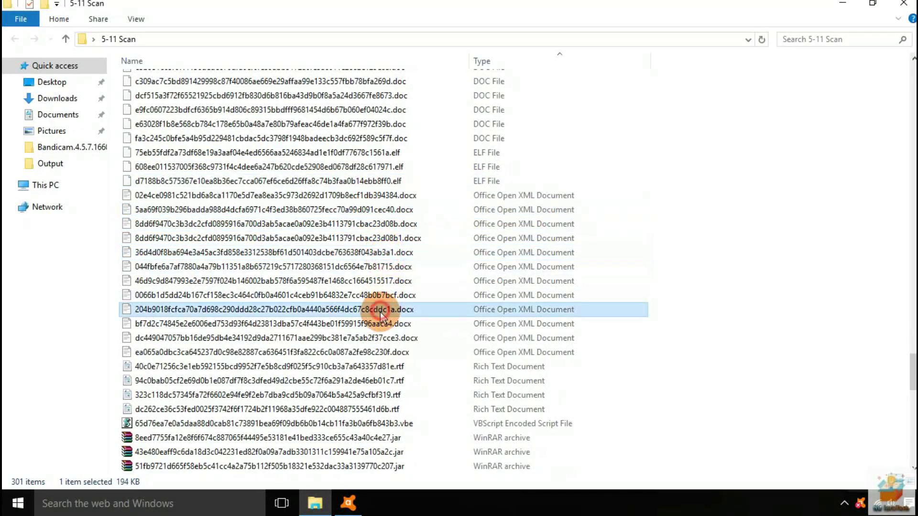
pyautogui.scroll(-5, 567, 278)
pyautogui.click(384, 154)
pyautogui.click(382, 182)
pyautogui.click(375, 208)
pyautogui.click(374, 239)
pyautogui.click(376, 279)
pyautogui.scroll(-4, 402, 249)
pyautogui.click(363, 181)
pyautogui.click(502, 224)
pyautogui.click(516, 250)
pyautogui.scroll(-4, 515, 233)
pyautogui.click(370, 224)
pyautogui.click(369, 266)
pyautogui.scroll(-5, 578, 227)
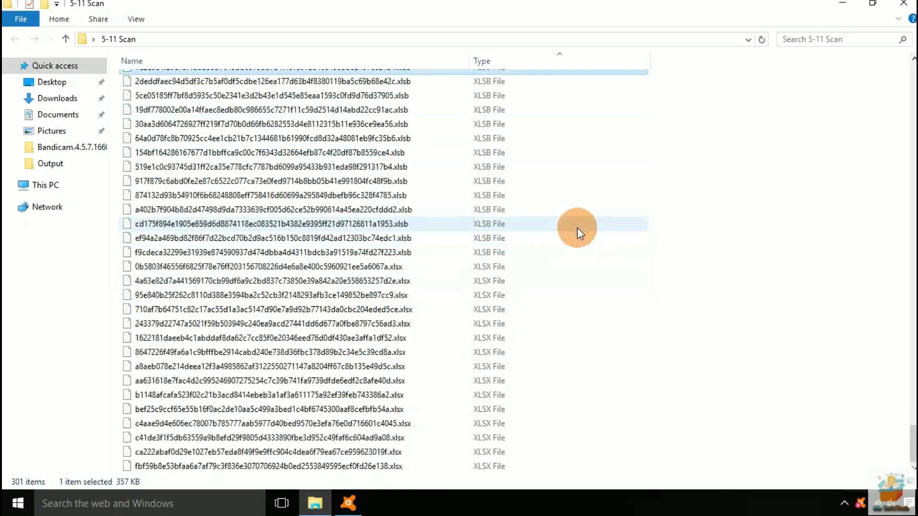
pyautogui.click(385, 166)
pyautogui.click(365, 265)
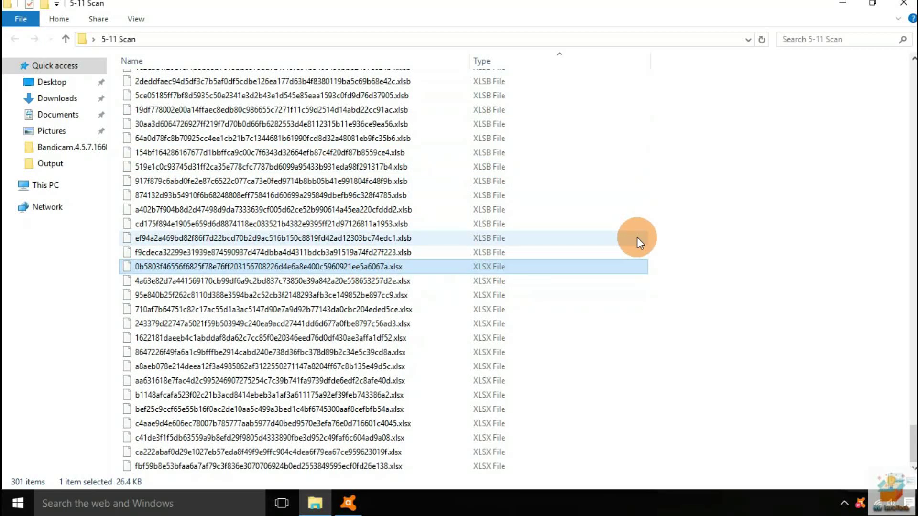
pyautogui.click(344, 409)
# Select all 301 files in the folder and scroll back to the top
pyautogui.click(683, 280)
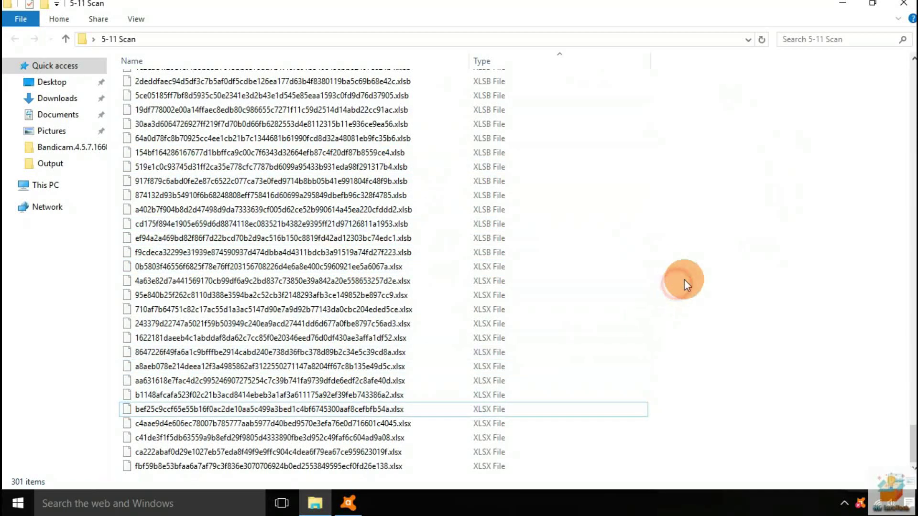
pyautogui.hotkey('ctrl', 'a')
pyautogui.scroll(20, 261, 300)
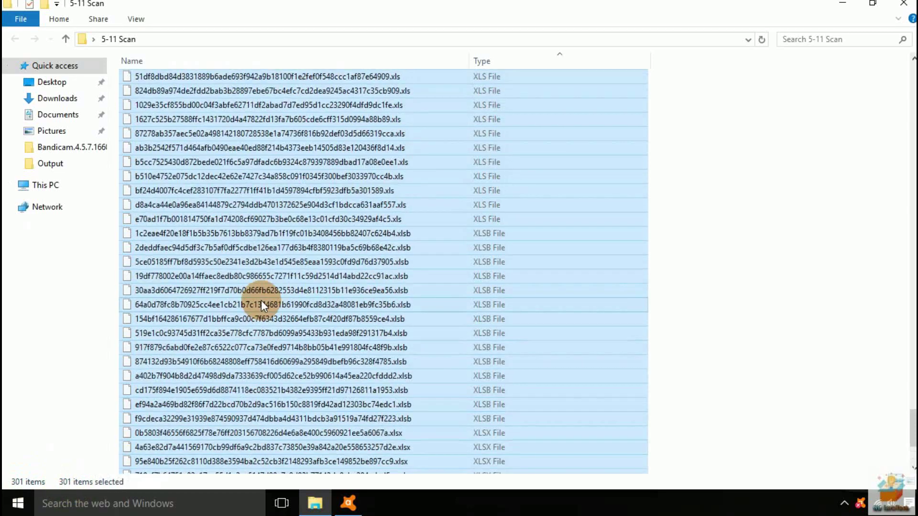
pyautogui.scroll(3, 261, 300)
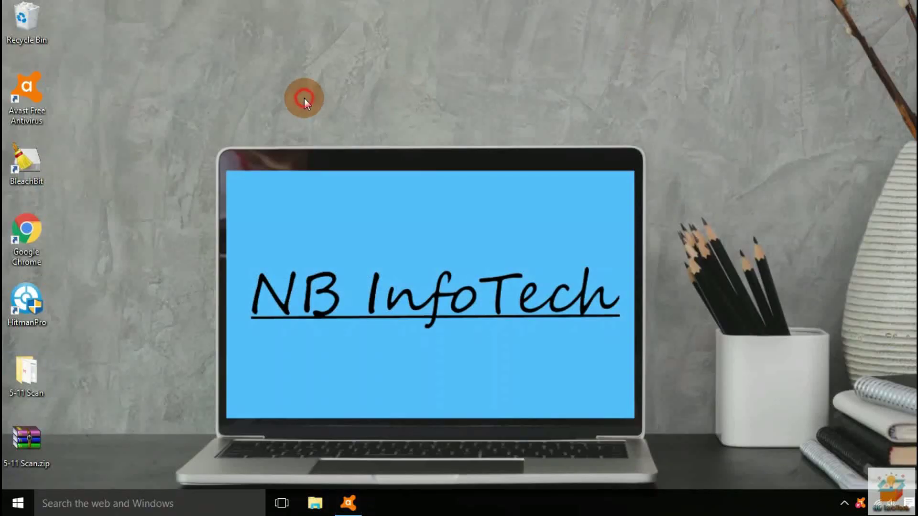
# Reopen Avast, confirm Core Shields are off, and scan the desktop 5-11 Scan folder
pyautogui.click(348, 503)
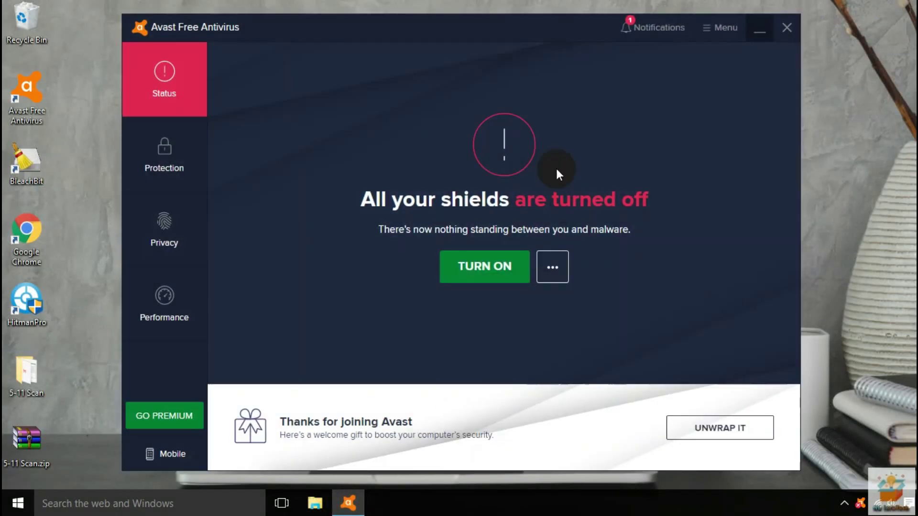
pyautogui.click(164, 154)
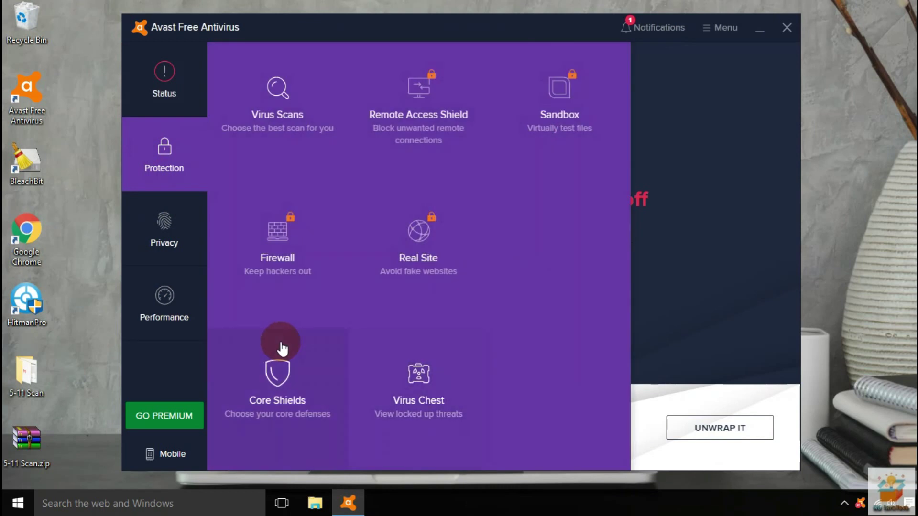
pyautogui.click(283, 348)
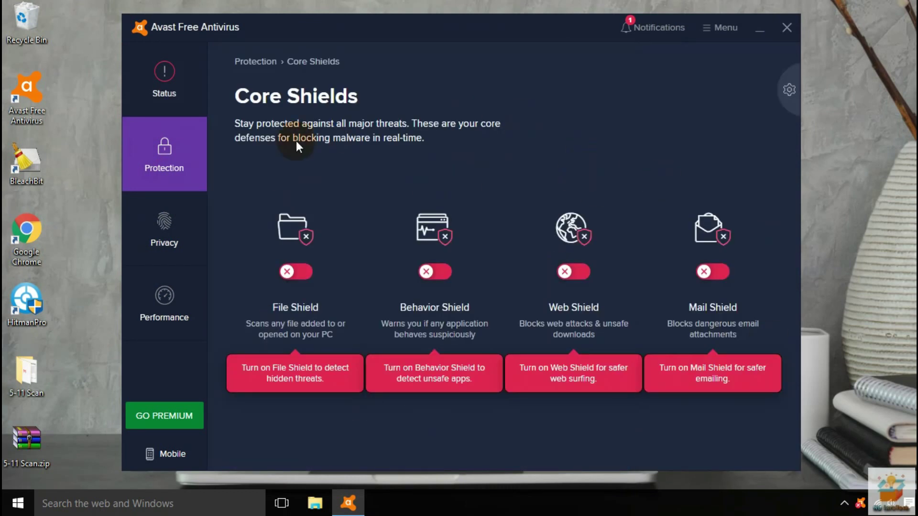
pyautogui.click(164, 79)
pyautogui.rightClick(22, 374)
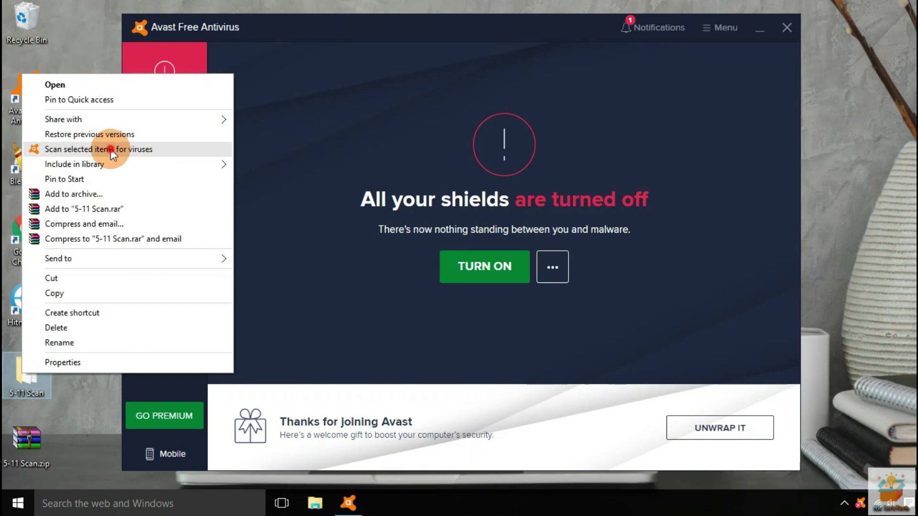
pyautogui.click(110, 149)
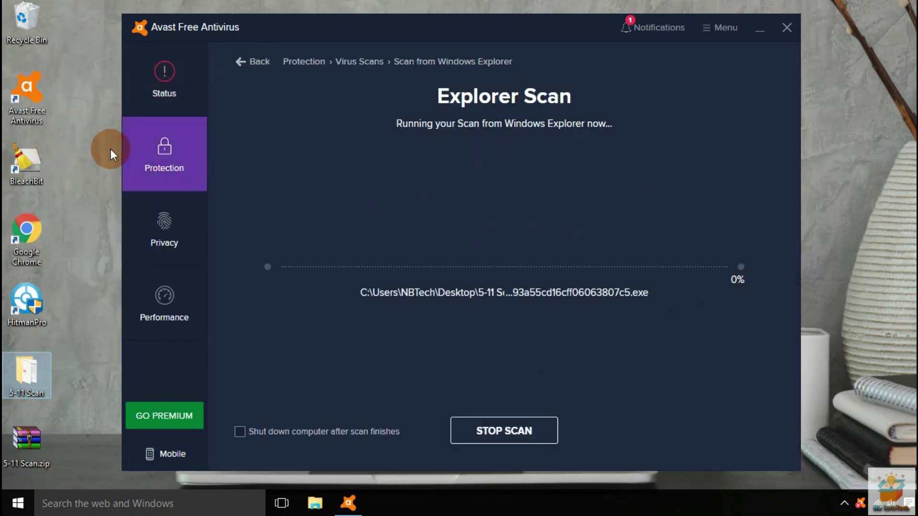
# Clear the desktop selection while the scan completes with 248 malware threats found
pyautogui.click(830, 126)
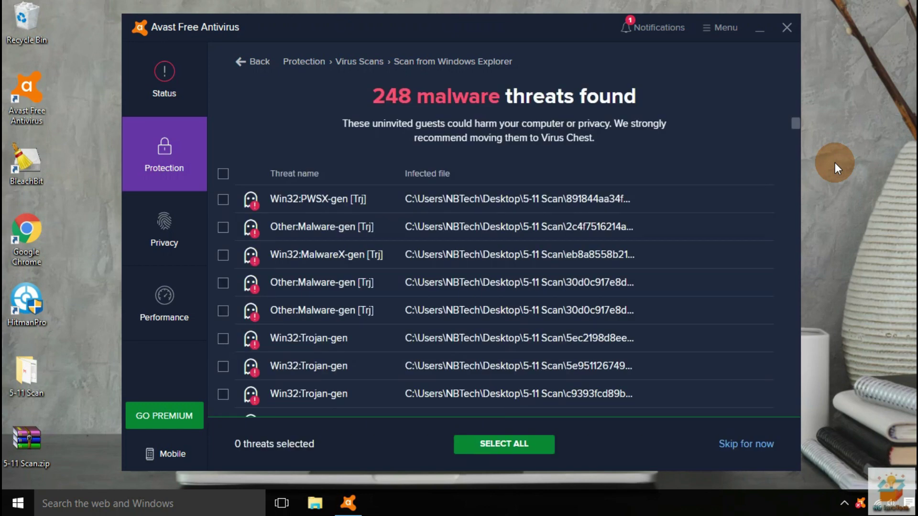
# Select all 248 threats, resolve them into the Virus Chest, and reopen the 5-11 Scan folder
pyautogui.scroll(-10, 475, 239)
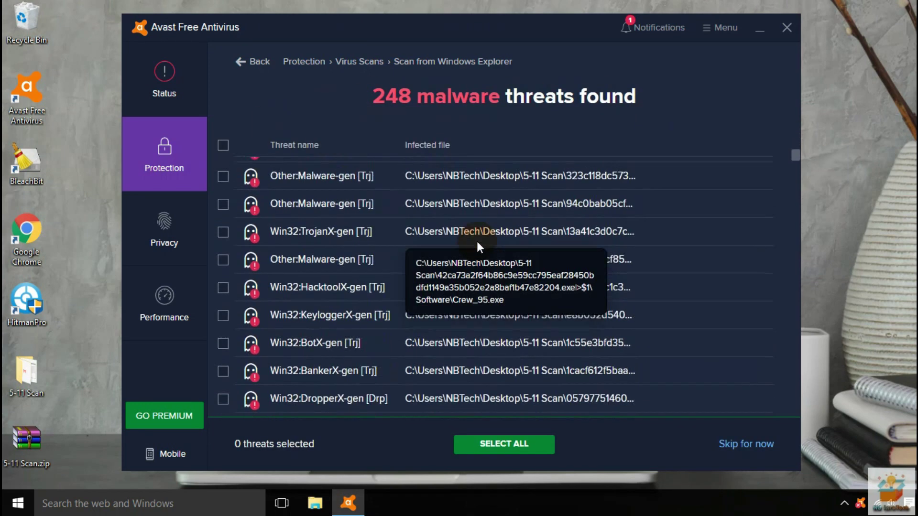
pyautogui.moveTo(787, 223); pyautogui.dragTo(807, 147)
pyautogui.scroll(4, 232, 184)
pyautogui.click(222, 145)
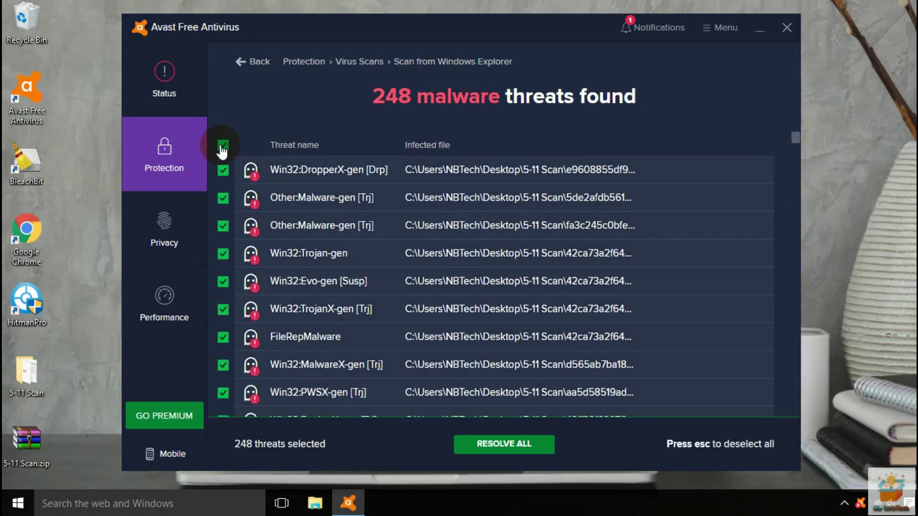
pyautogui.click(506, 449)
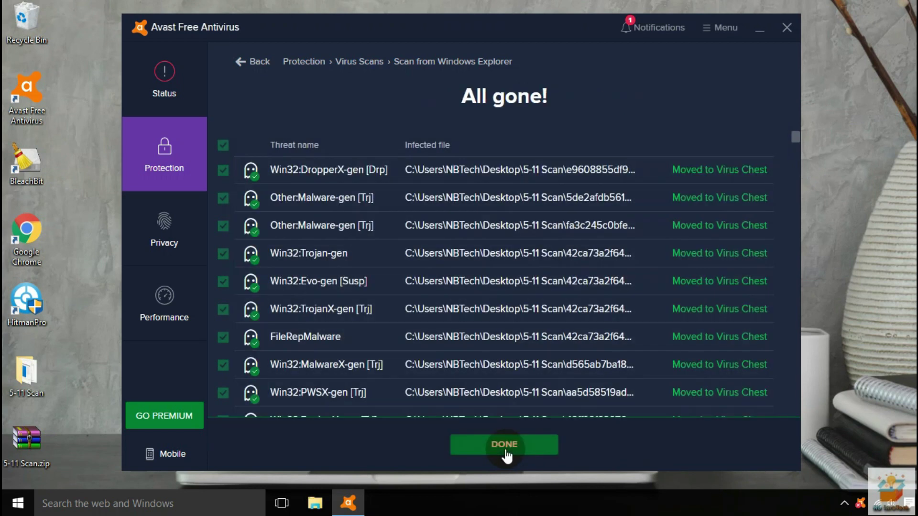
pyautogui.moveTo(795, 139); pyautogui.dragTo(793, 352)
pyautogui.scroll(-5, 532, 288)
pyautogui.click(507, 442)
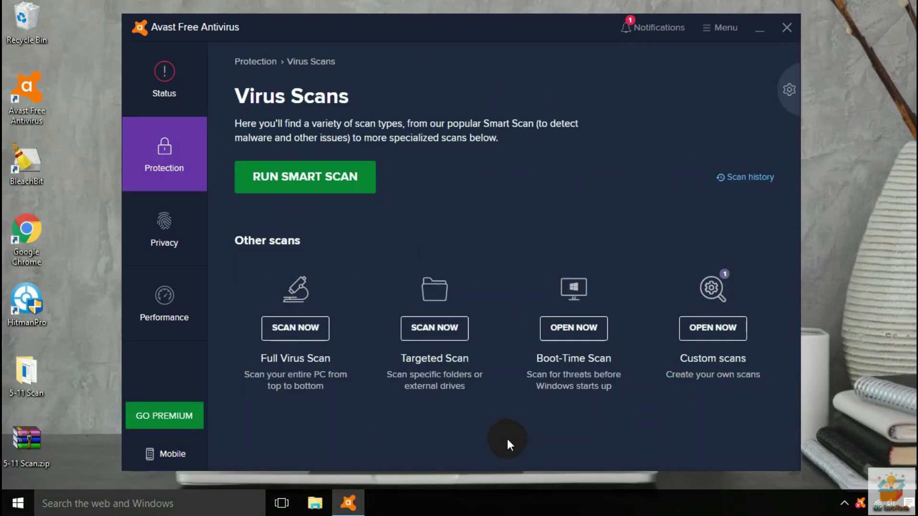
pyautogui.click(146, 116)
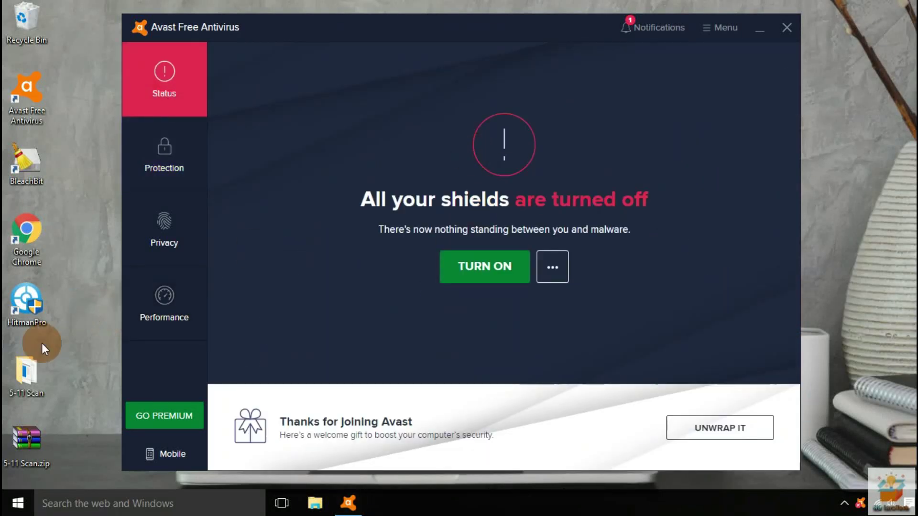
pyautogui.doubleClick(30, 372)
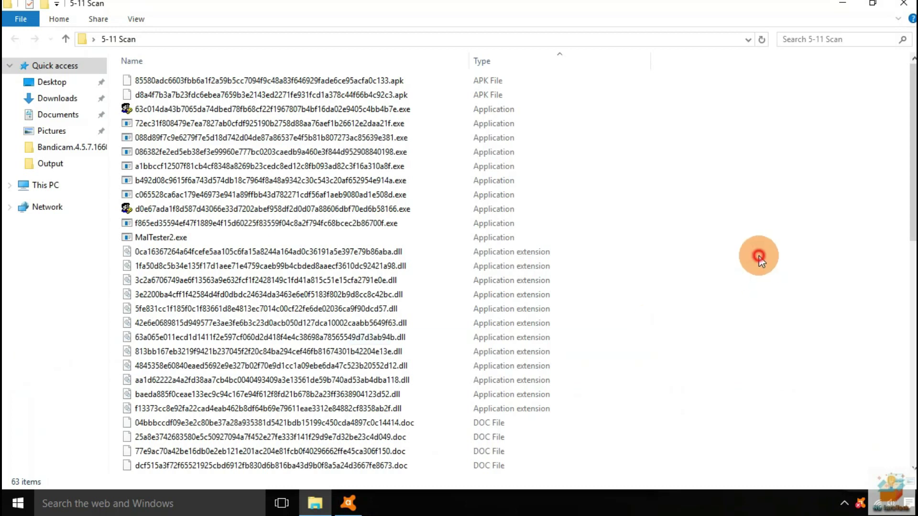
# Select all files except MalTester2.exe, then clear it and scroll through the 63 remaining samples
pyautogui.hotkey('ctrl', 'a')
pyautogui.keyDown('ctrl'); pyautogui.click(180, 237); pyautogui.keyUp('ctrl')
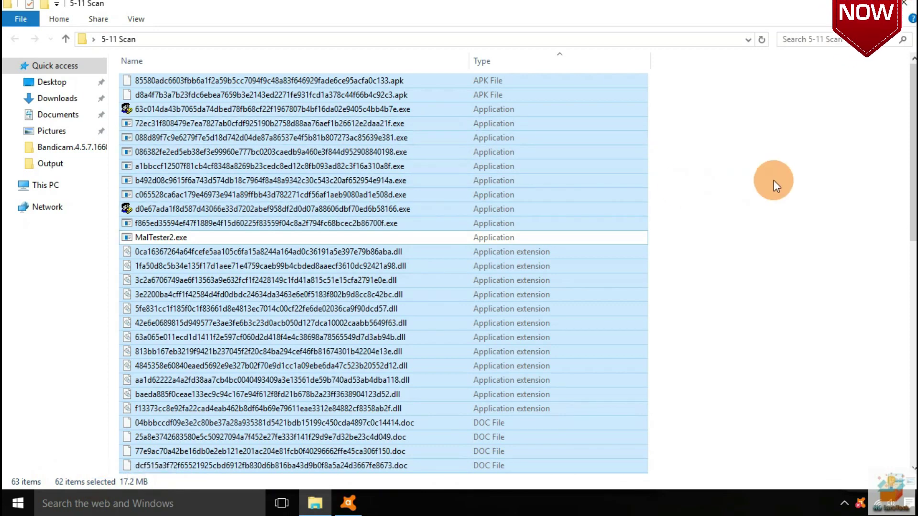
pyautogui.click(773, 180)
pyautogui.scroll(-7, 401, 248)
pyautogui.scroll(-5, 402, 248)
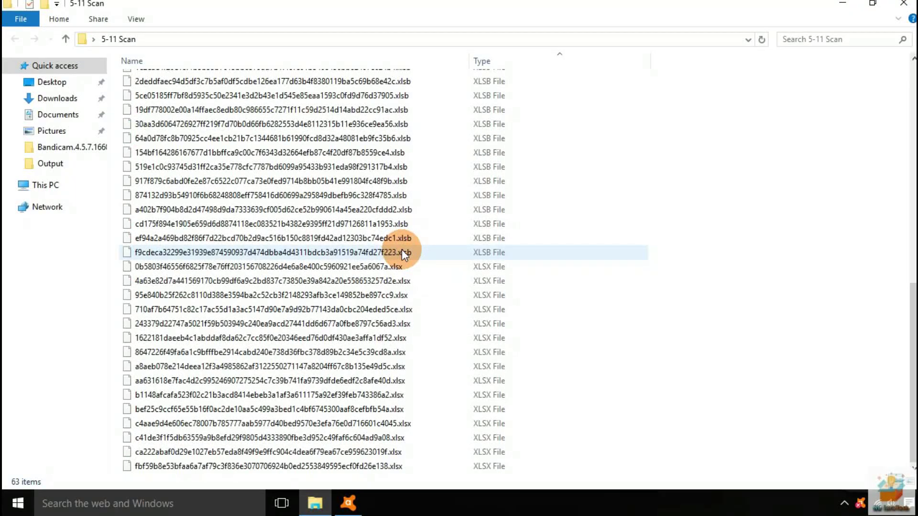
pyautogui.scroll(10, 401, 252)
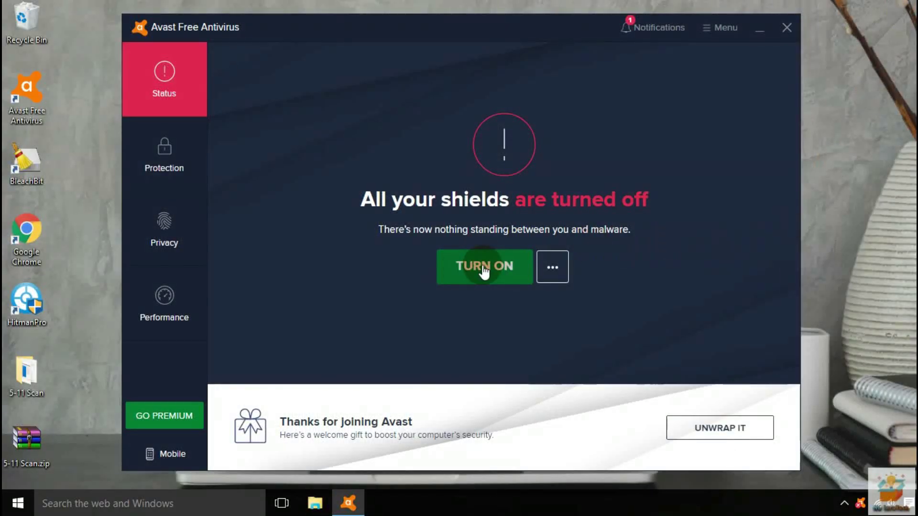
# Turn all shields back on and verify the Core Shields page shows them enabled
pyautogui.click(483, 270)
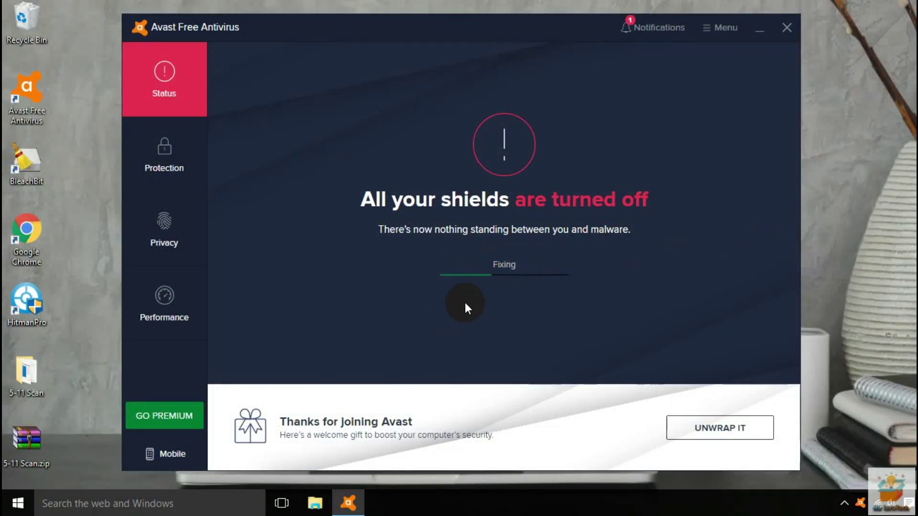
pyautogui.click(155, 162)
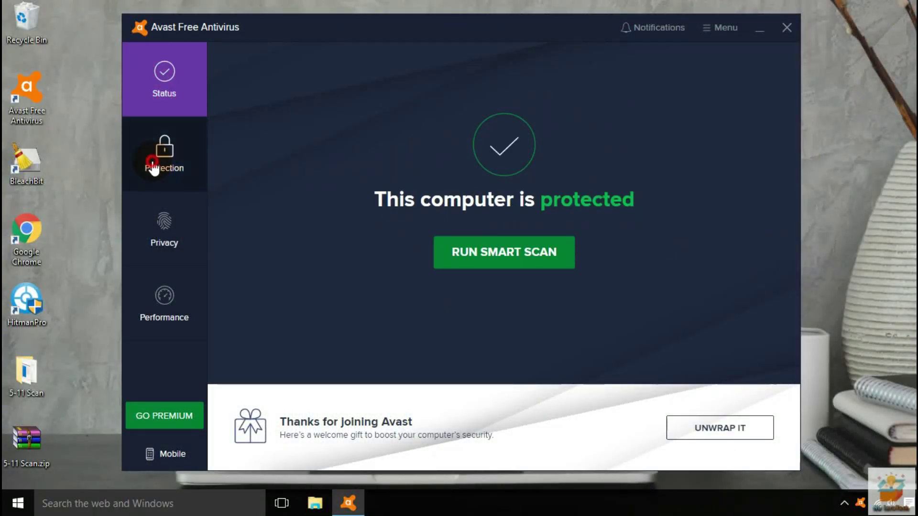
pyautogui.click(301, 353)
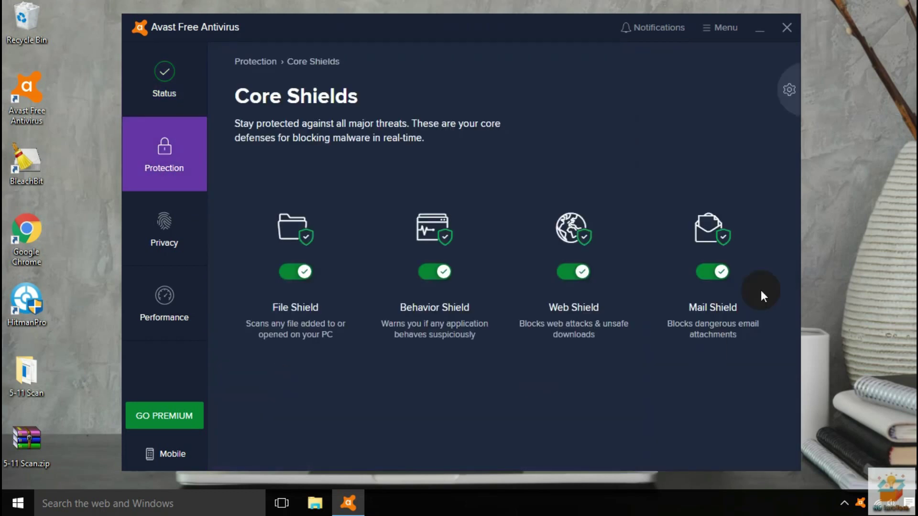
pyautogui.click(184, 98)
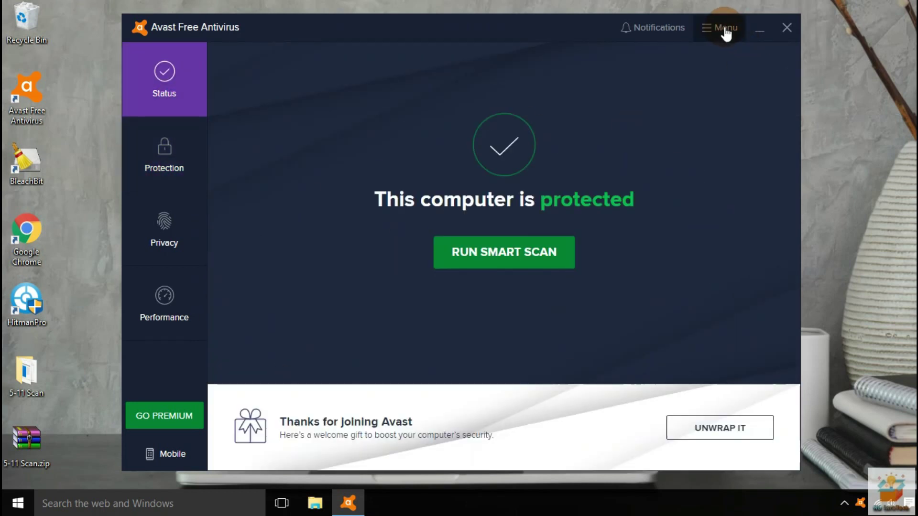
# Rescan the 5-11 Scan folder, dismiss the no-malware result, and show the desktop
pyautogui.rightClick(26, 368)
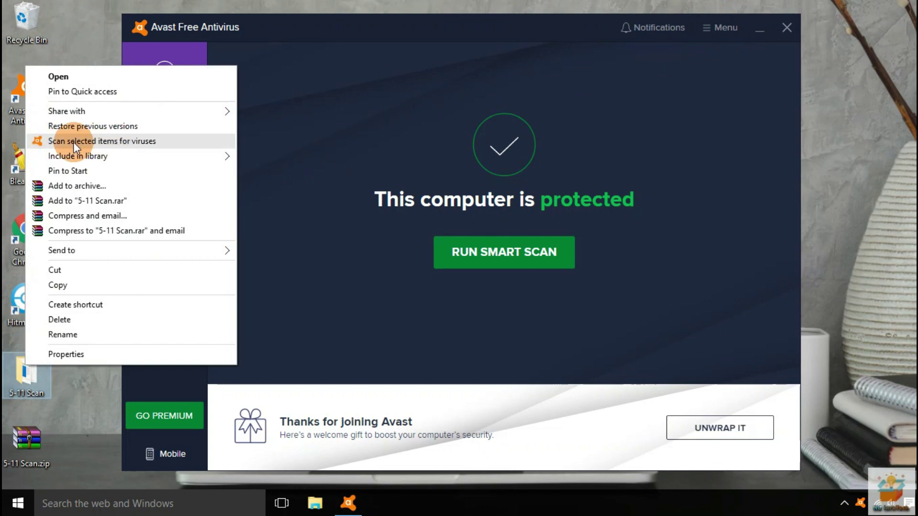
pyautogui.click(73, 141)
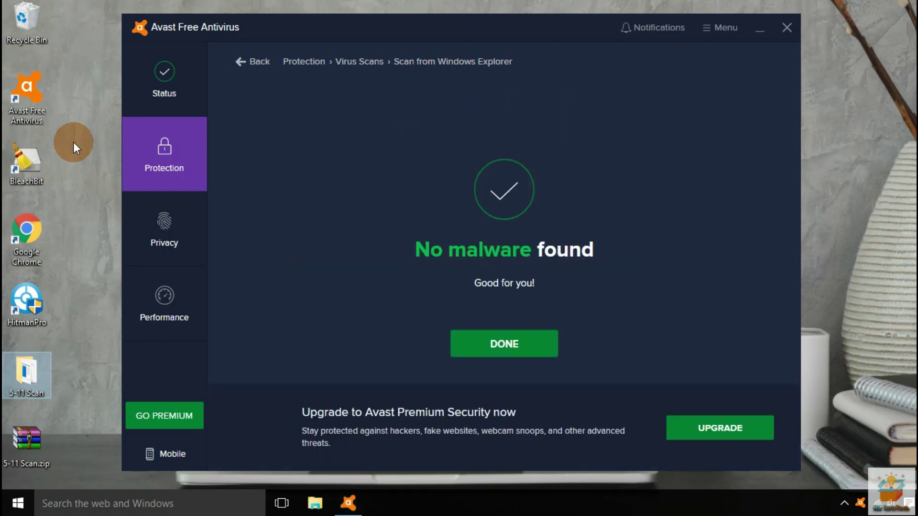
pyautogui.click(417, 253)
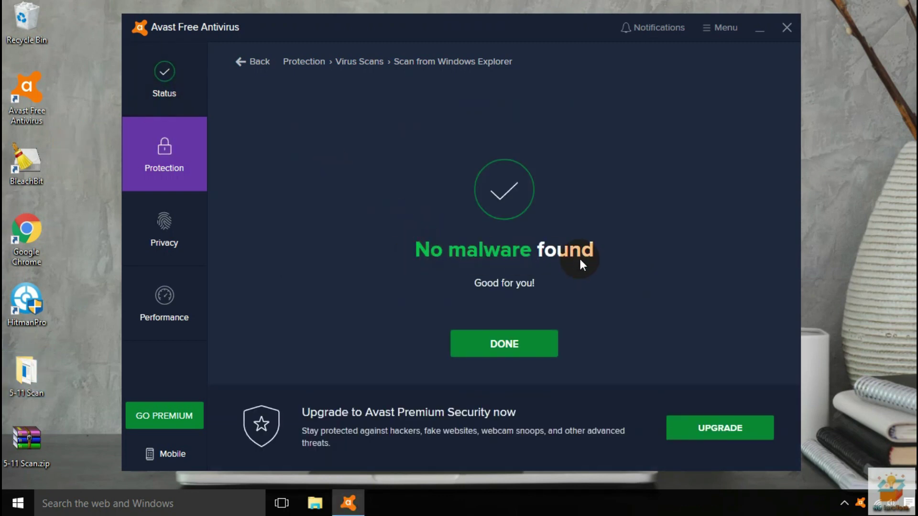
pyautogui.click(503, 343)
pyautogui.click(194, 92)
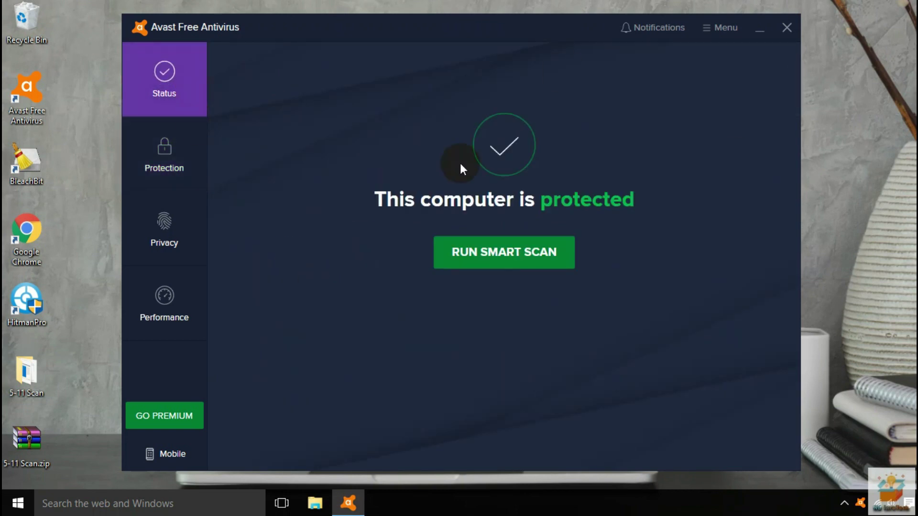
pyautogui.press('super+d')
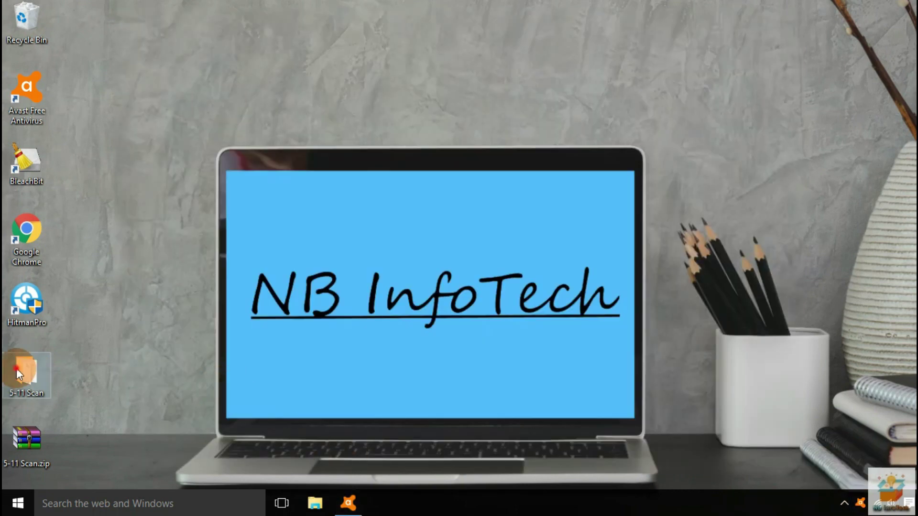
# Run MalTester2.exe from the 5-11 Scan folder in a maximized console and start the test
pyautogui.doubleClick(16, 368)
pyautogui.doubleClick(159, 235)
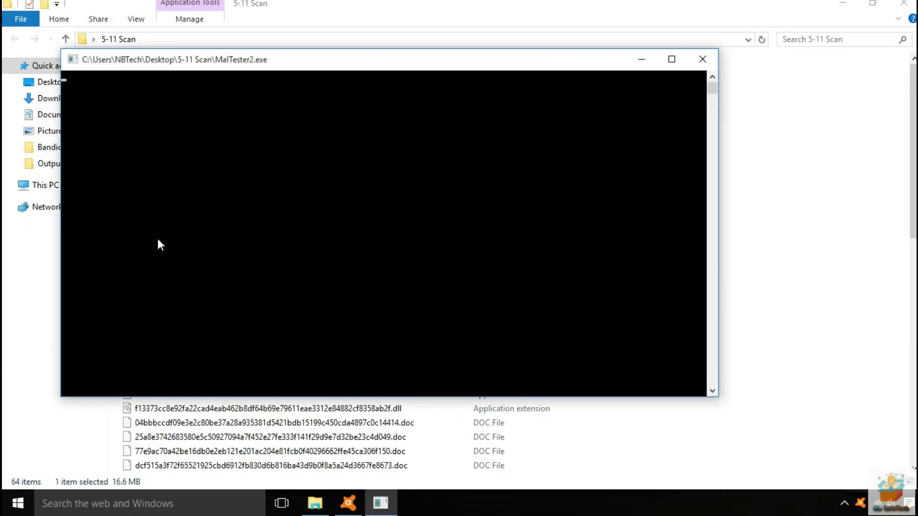
pyautogui.click(672, 58)
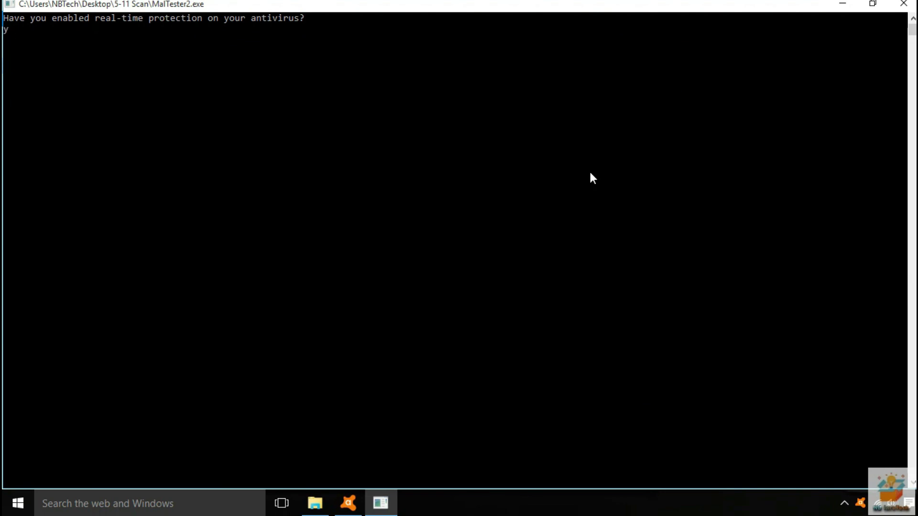
pyautogui.rightClick(239, 5)
pyautogui.click(211, 6)
pyautogui.press('Return')
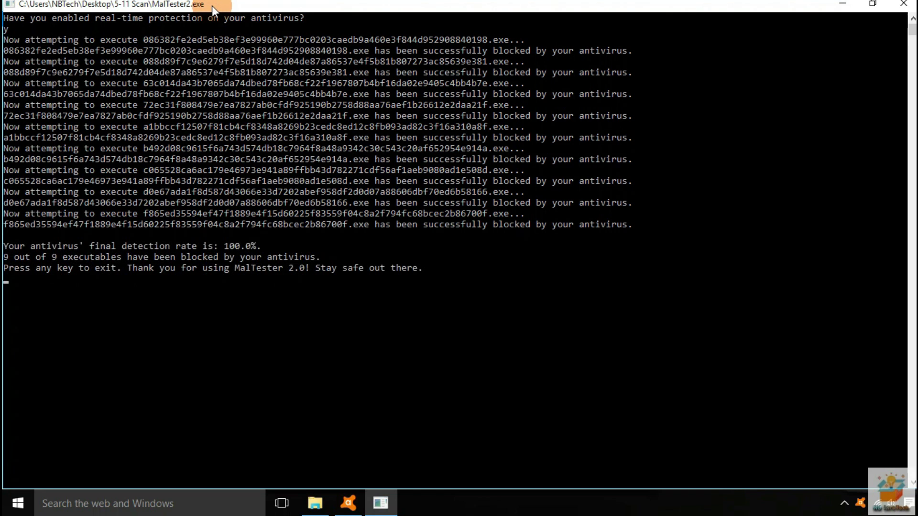
# Highlight the results showing 100.0% detection rate with 9 of 9 executables blocked
pyautogui.moveTo(382, 53); pyautogui.dragTo(558, 65)
pyautogui.doubleClick(500, 93)
pyautogui.moveTo(554, 116); pyautogui.dragTo(656, 116)
pyautogui.moveTo(605, 137); pyautogui.dragTo(575, 160)
pyautogui.moveTo(553, 202); pyautogui.dragTo(611, 202)
pyautogui.moveTo(562, 225); pyautogui.dragTo(251, 239)
pyautogui.click(116, 309)
pyautogui.moveTo(112, 247); pyautogui.dragTo(268, 245)
pyautogui.moveTo(3, 259); pyautogui.dragTo(333, 265)
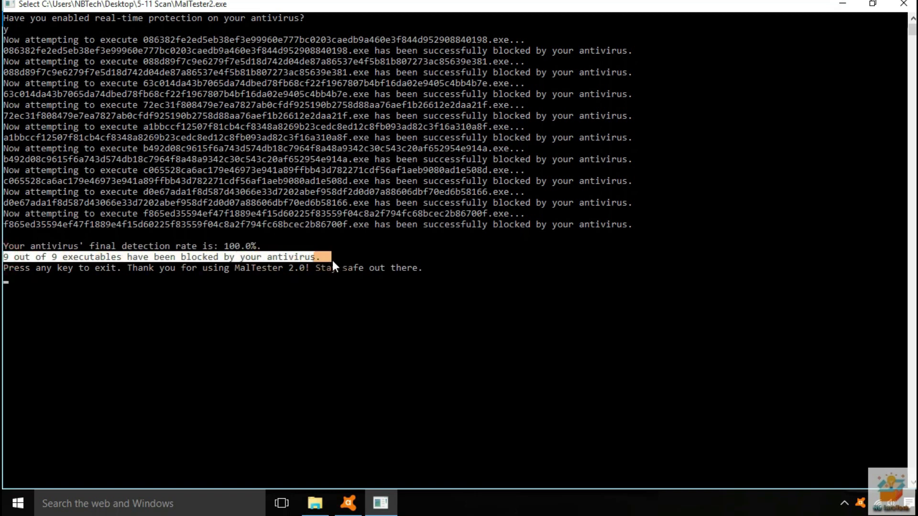
pyautogui.moveTo(27, 269); pyautogui.dragTo(408, 269)
pyautogui.click(502, 269)
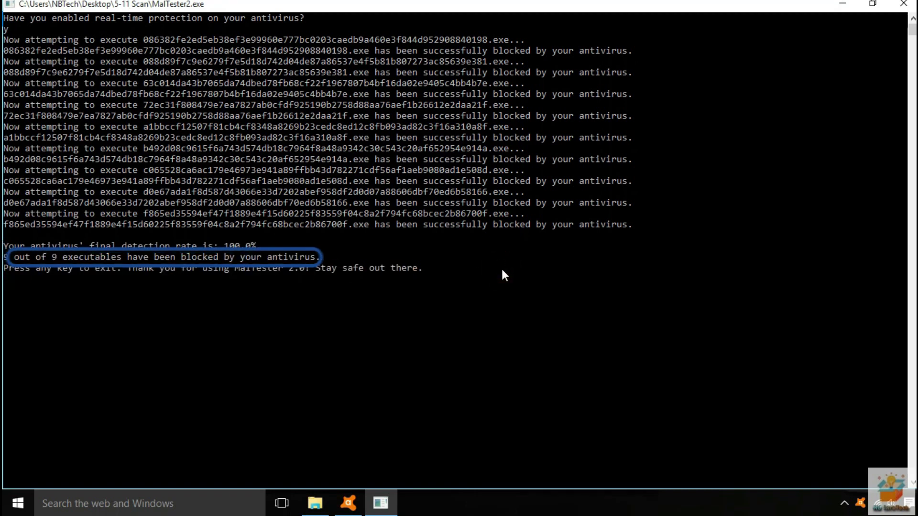
# Exit the MalTester console, step through the sample files, and close the folder window
pyautogui.press('Return')
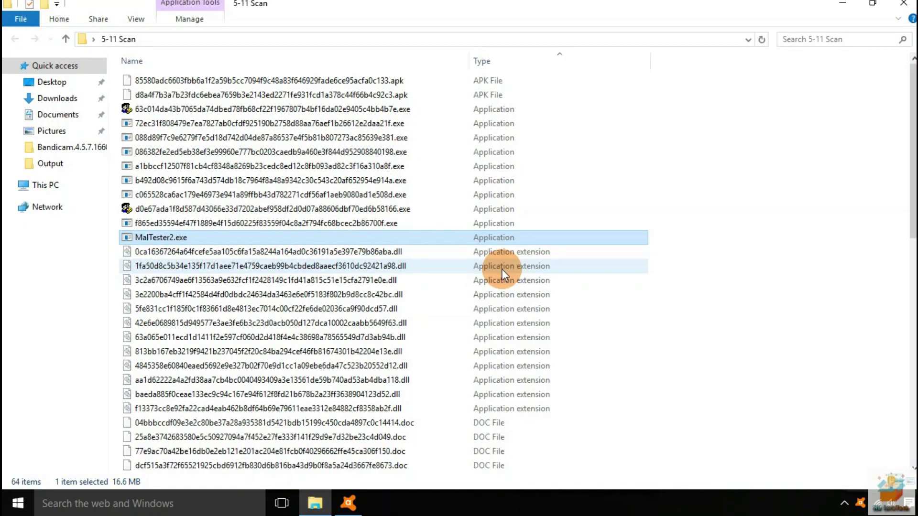
pyautogui.press('Down')
pyautogui.press('Down')
pyautogui.press('Down')
pyautogui.press('Down')
pyautogui.press('Down')
pyautogui.press('Down')
pyautogui.press('Down')
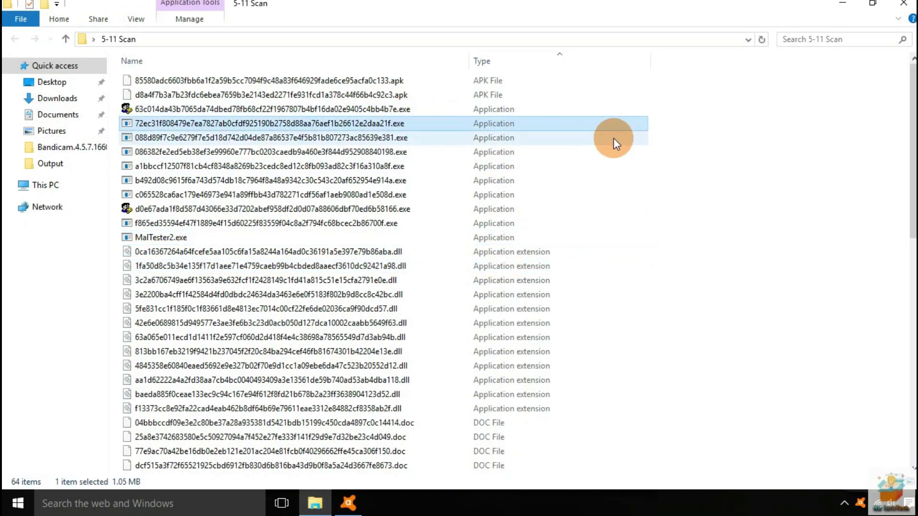
pyautogui.press('Down')
pyautogui.press('Down')
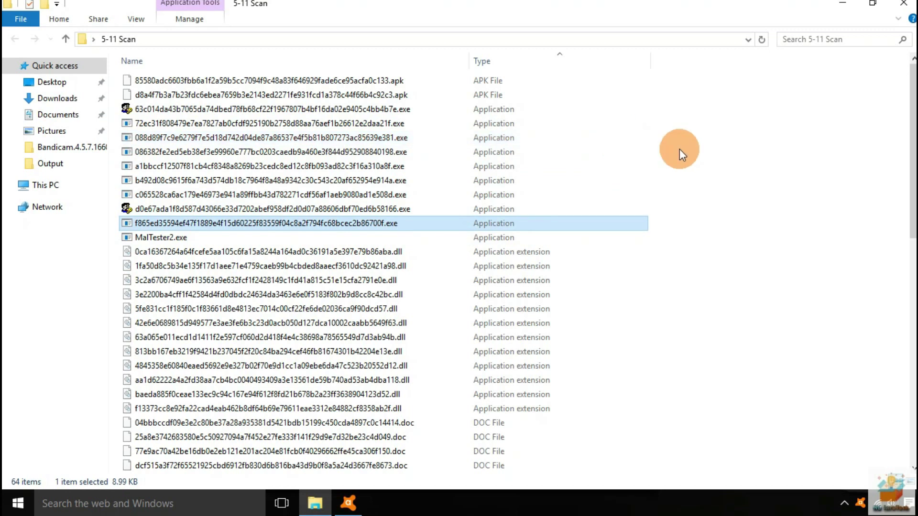
pyautogui.click(914, 4)
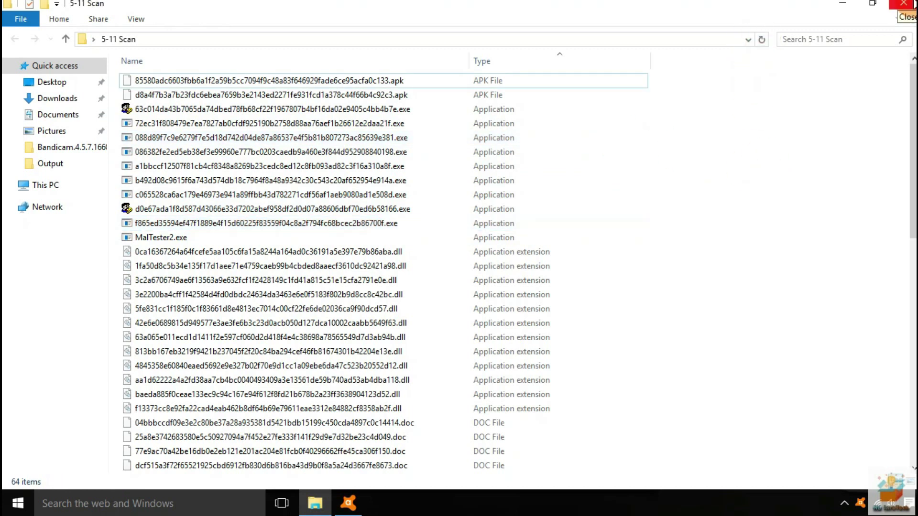
pyautogui.click(914, 4)
# Refresh the desktop and scan the 5-11 Scan folder with HitmanPro
pyautogui.rightClick(423, 82)
pyautogui.click(430, 126)
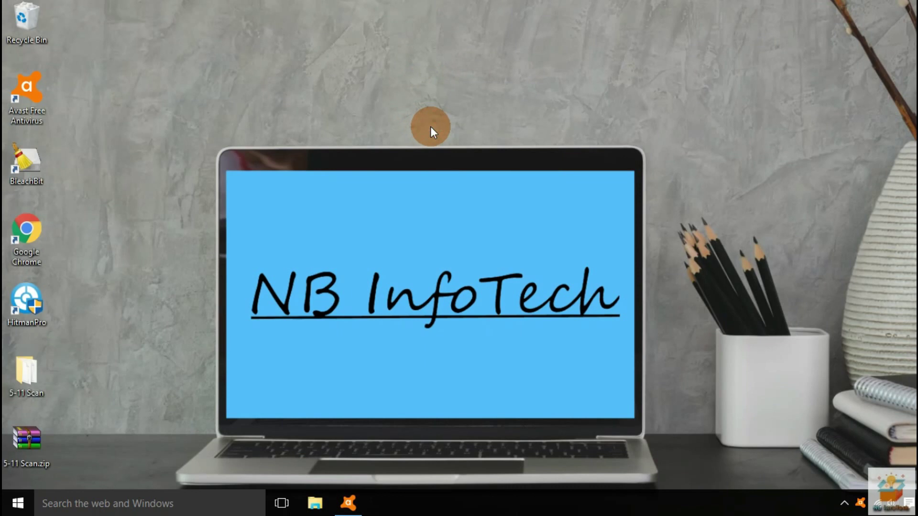
pyautogui.rightClick(34, 383)
pyautogui.click(93, 103)
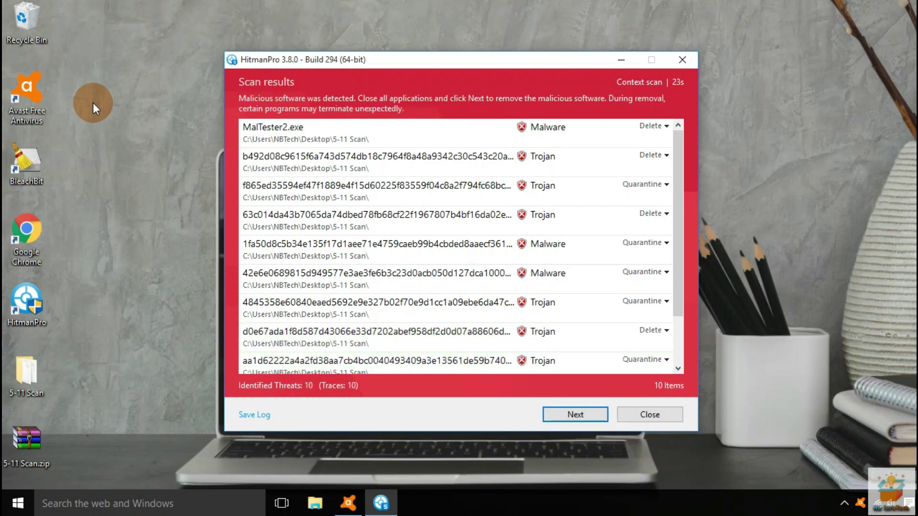
# Set MalTester2.exe to Ignore in HitmanPro's results; the safe-file report fails to submit
pyautogui.scroll(-2, 430, 287)
pyautogui.moveTo(431, 335); pyautogui.dragTo(423, 260)
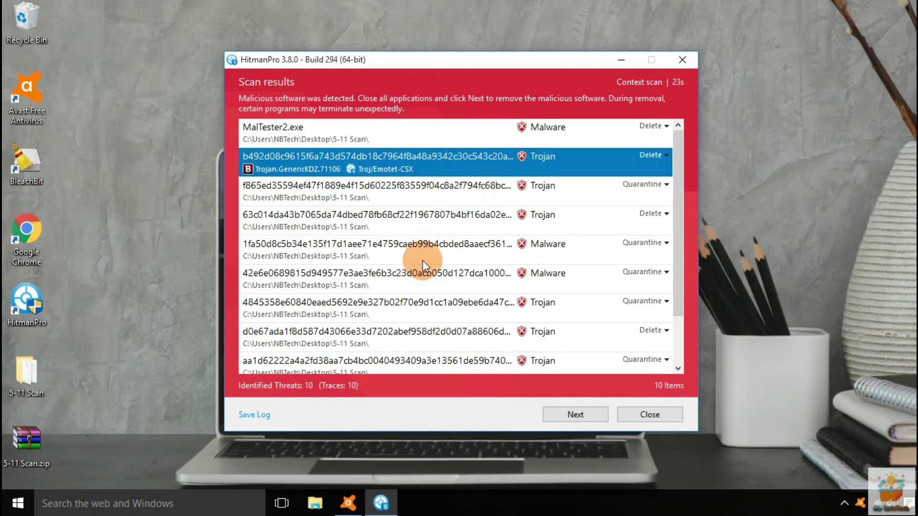
pyautogui.click(653, 126)
pyautogui.click(554, 175)
pyautogui.click(655, 128)
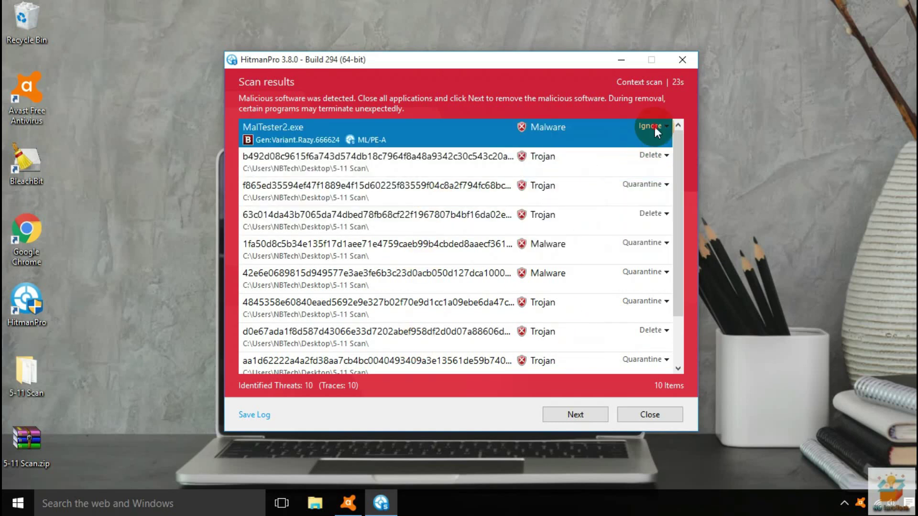
pyautogui.click(598, 249)
pyautogui.press('Return')
pyautogui.click(657, 133)
pyautogui.click(466, 57)
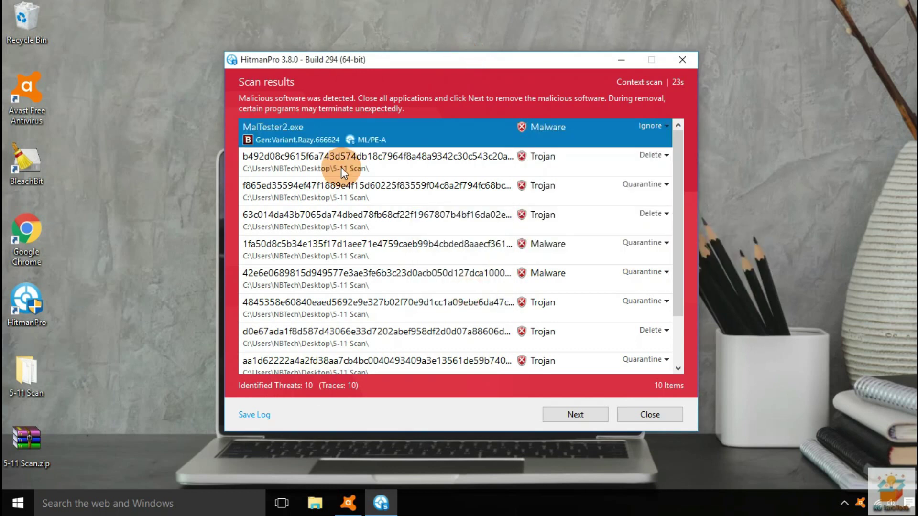
# Remove the remaining detected threats and close HitmanPro
pyautogui.scroll(-2, 366, 274)
pyautogui.scroll(2, 366, 273)
pyautogui.click(576, 414)
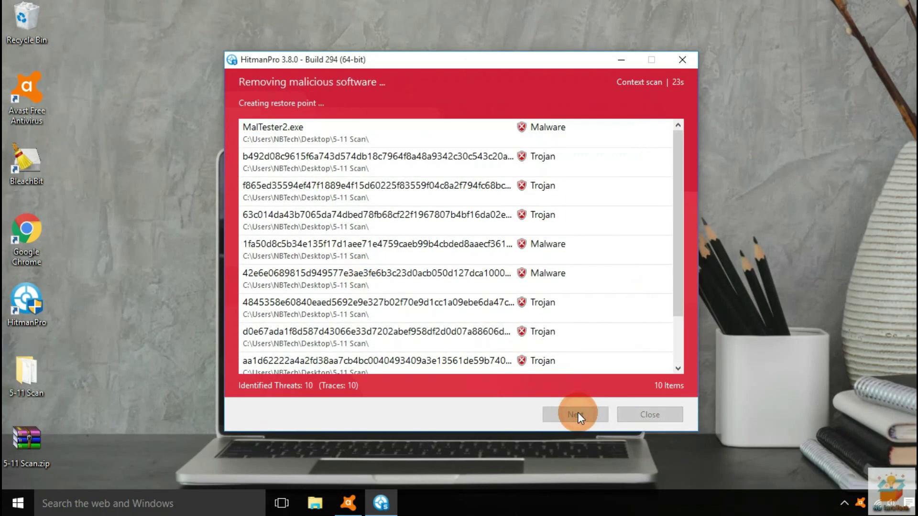
pyautogui.click(575, 414)
pyautogui.click(654, 415)
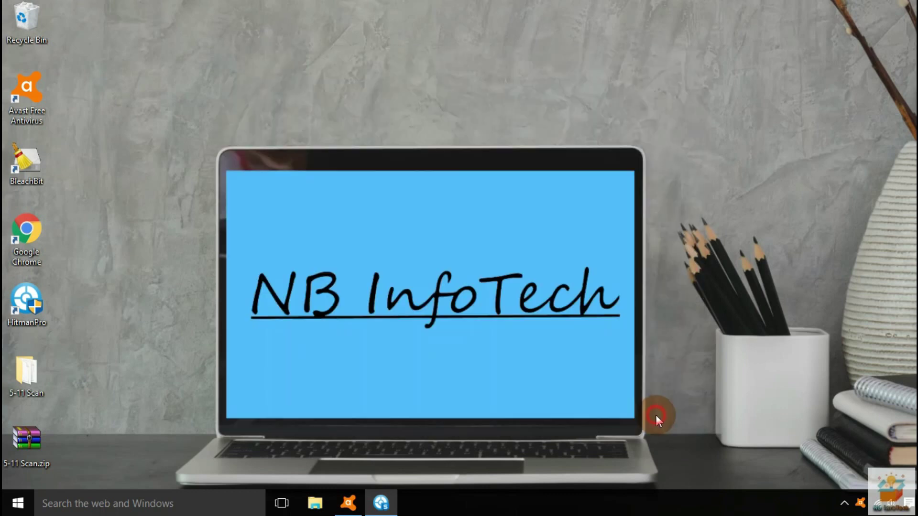
# Confirm the 5-11 Scan folder now holds 55 items, then launch Google Chrome
pyautogui.doubleClick(50, 385)
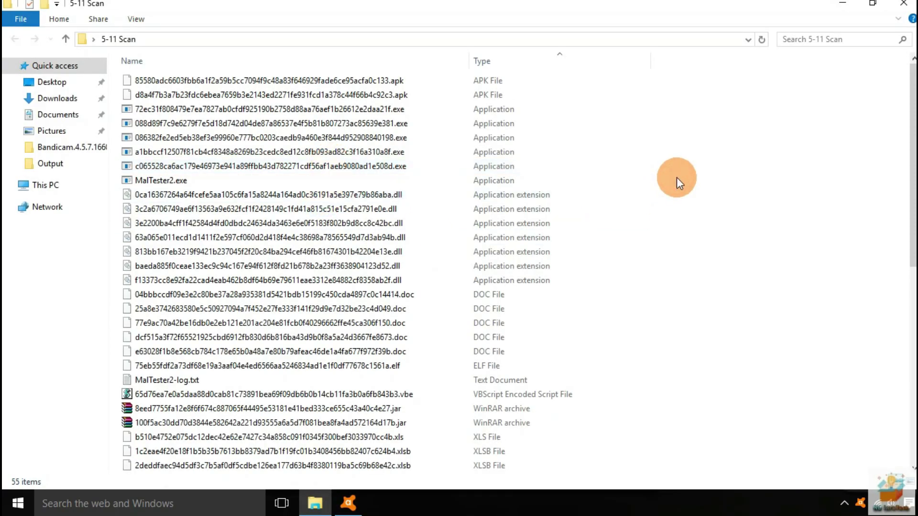
pyautogui.hotkey('ctrl', 'a')
pyautogui.keyDown('ctrl'); pyautogui.click(162, 180); pyautogui.keyUp('ctrl')
pyautogui.scroll(-9, 579, 187)
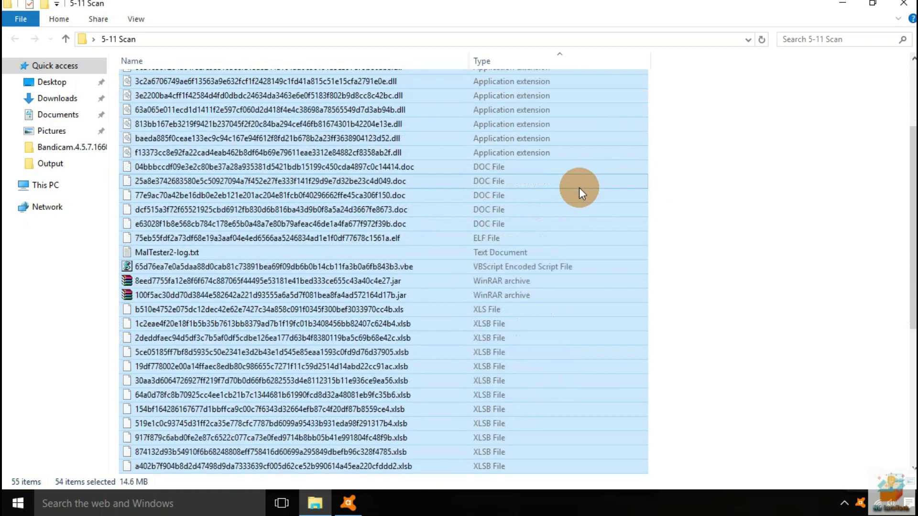
pyautogui.scroll(5, 579, 187)
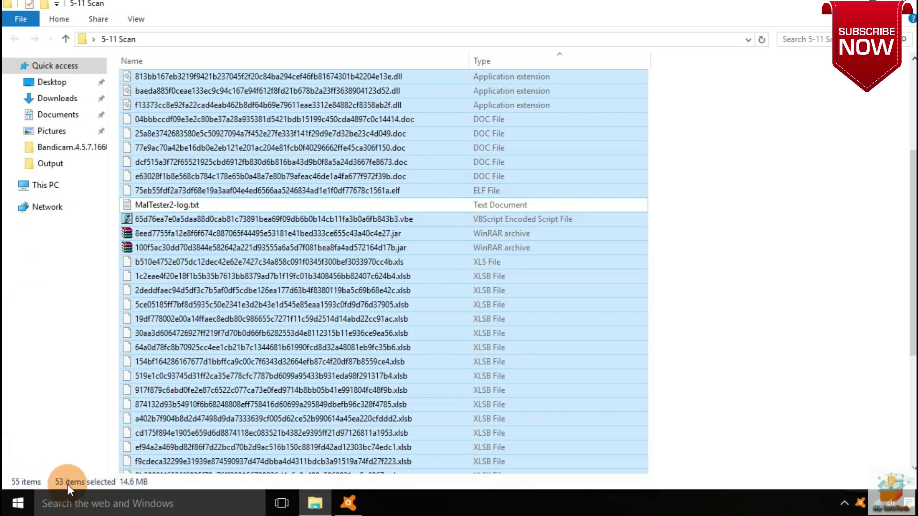
pyautogui.click(798, 260)
pyautogui.doubleClick(62, 249)
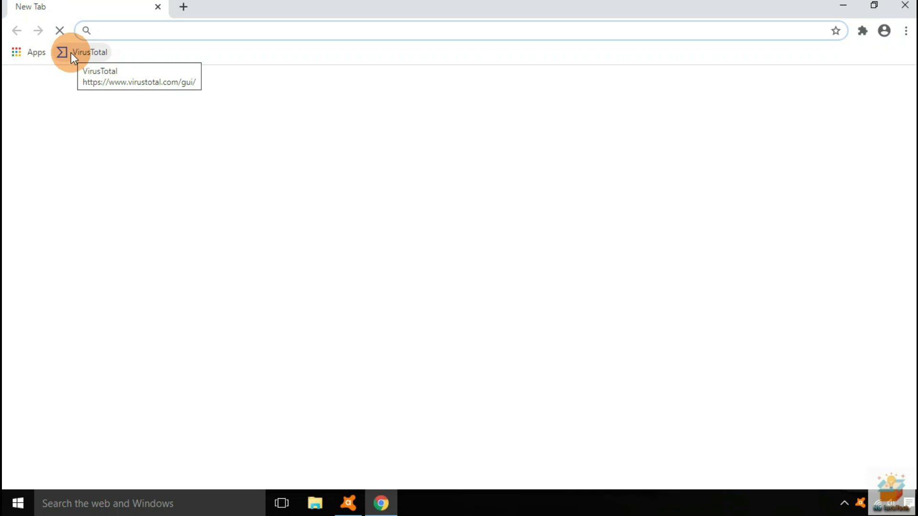
# Upload the second APK sample to VirusTotal and review its 37-engine detection report
pyautogui.click(71, 53)
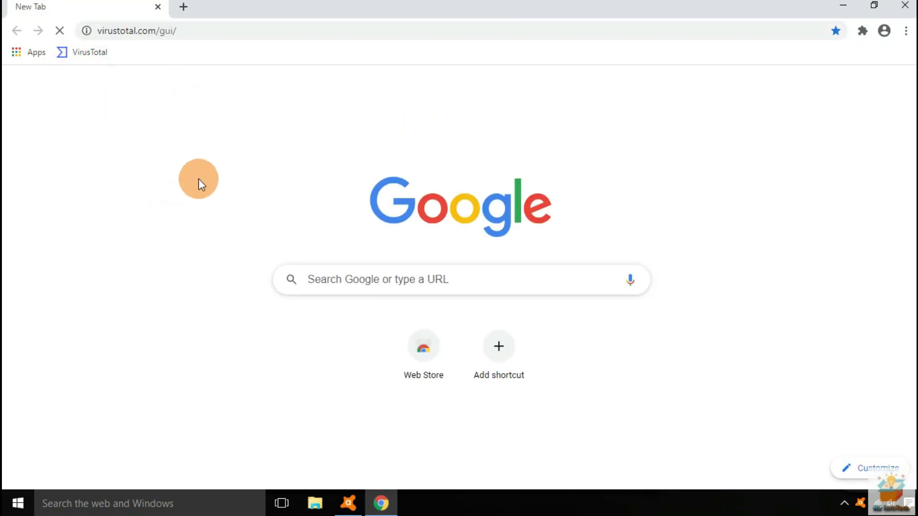
pyautogui.click(439, 454)
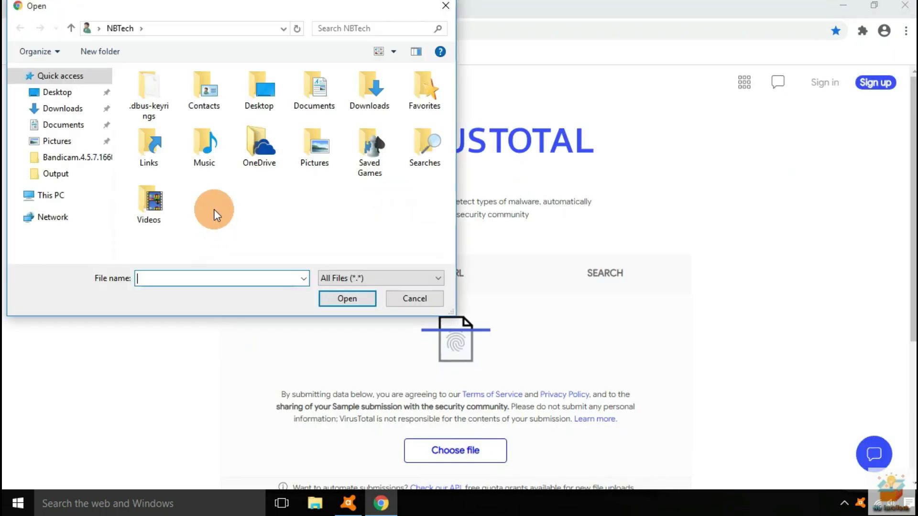
pyautogui.doubleClick(162, 91)
pyautogui.click(315, 91)
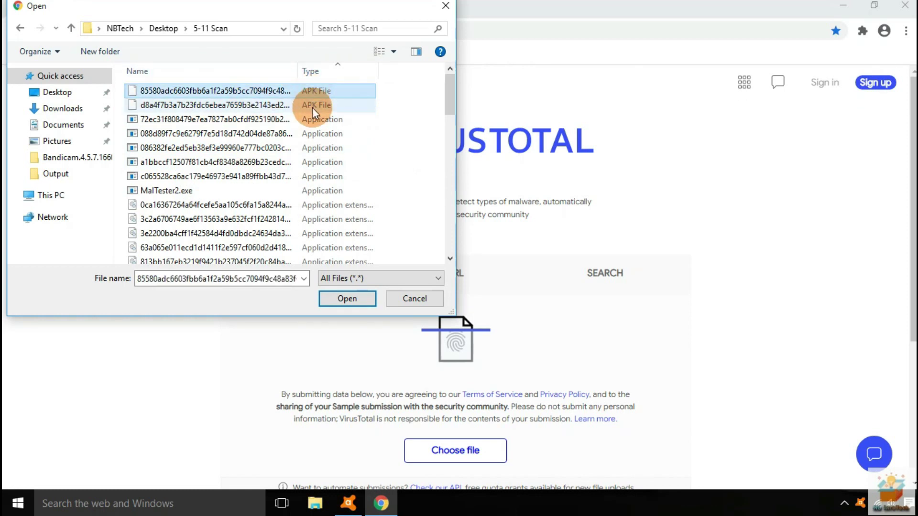
pyautogui.doubleClick(312, 107)
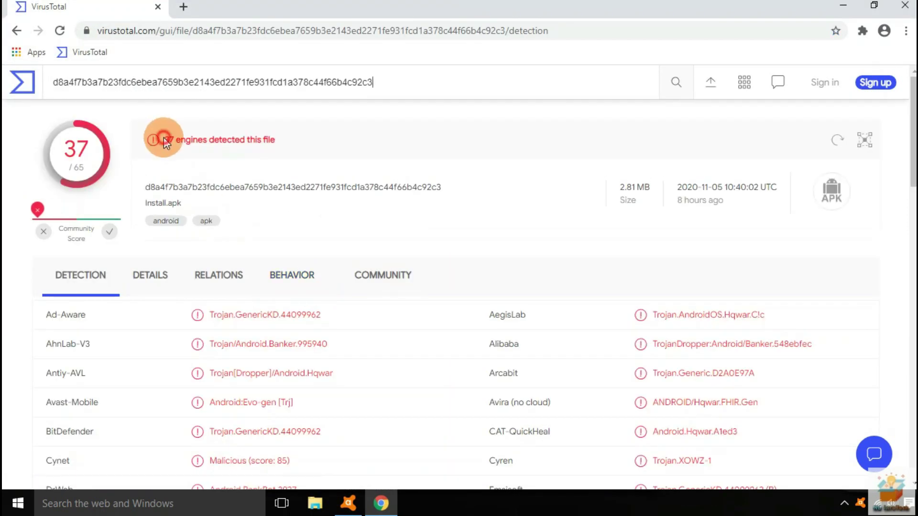
pyautogui.tripleClick(156, 139)
pyautogui.scroll(-10, 320, 236)
pyautogui.scroll(8, 320, 236)
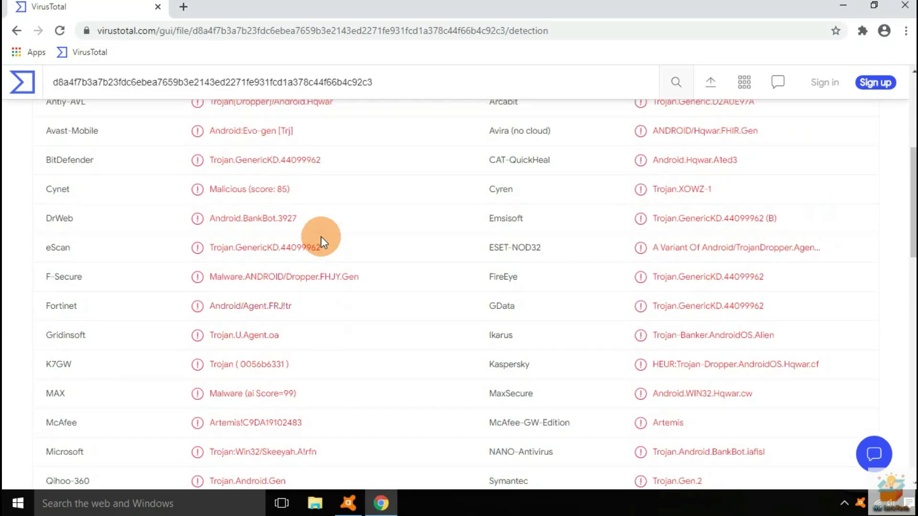
pyautogui.scroll(2, 322, 236)
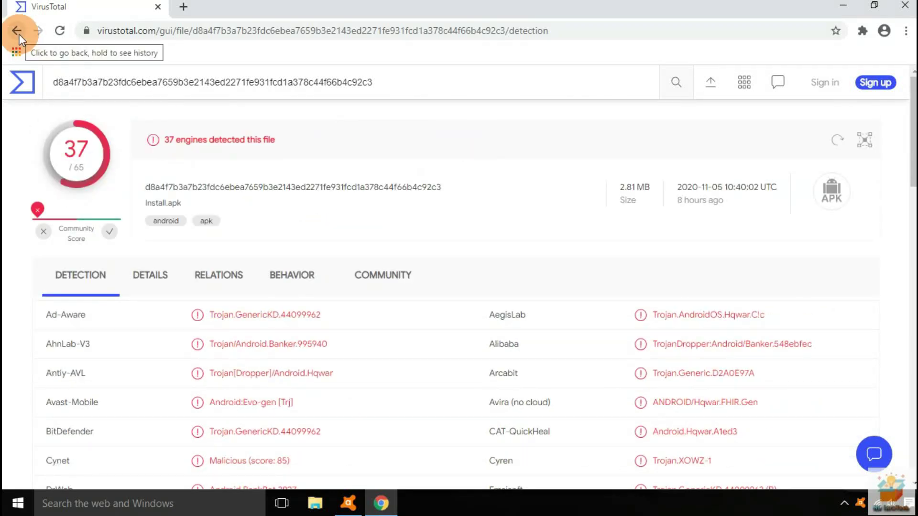
pyautogui.click(16, 31)
# Check the first executable sample, flagged by 14 engines, and compare the Avast and AVG results
pyautogui.click(456, 450)
pyautogui.scroll(5, 215, 191)
pyautogui.click(314, 120)
pyautogui.click(347, 298)
pyautogui.tripleClick(160, 154)
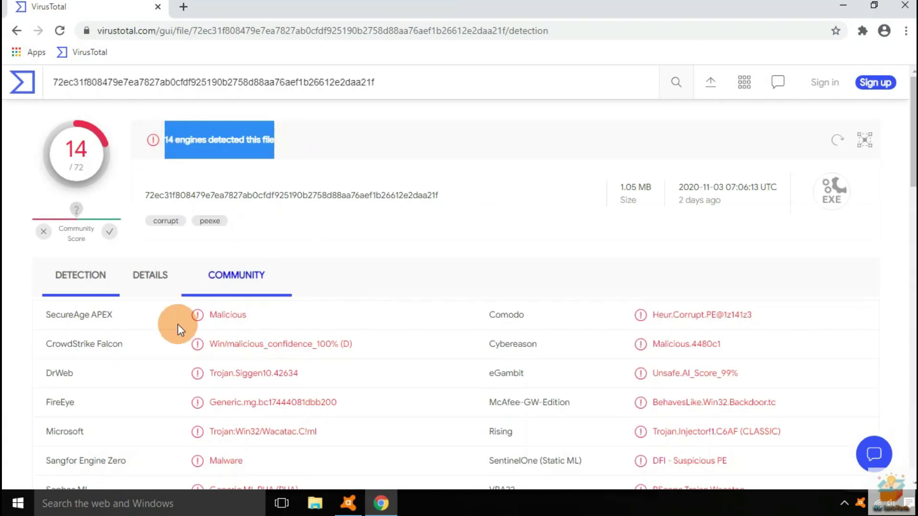
pyautogui.scroll(-4, 368, 313)
pyautogui.scroll(-3, 383, 267)
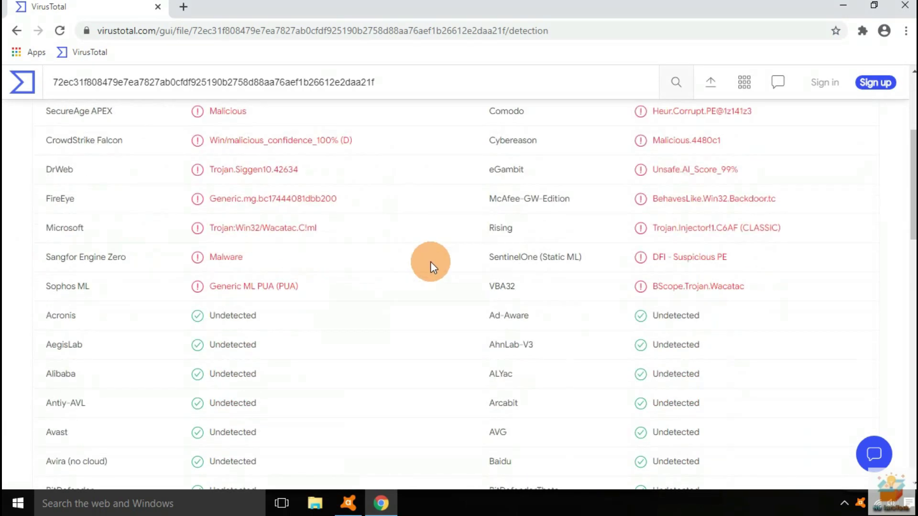
pyautogui.moveTo(33, 297); pyautogui.dragTo(529, 282)
pyautogui.click(22, 83)
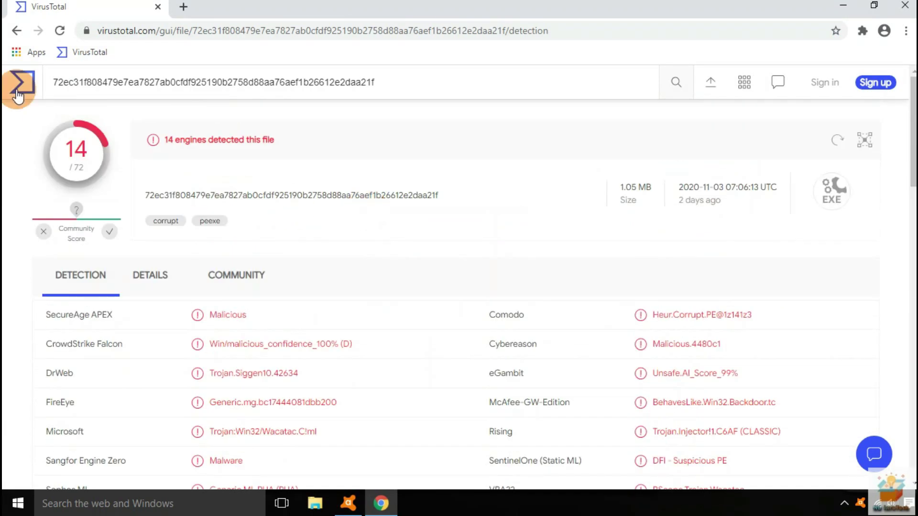
# Check the next executable sample, which 8 engines detect
pyautogui.click(471, 444)
pyautogui.click(205, 162)
pyautogui.click(348, 295)
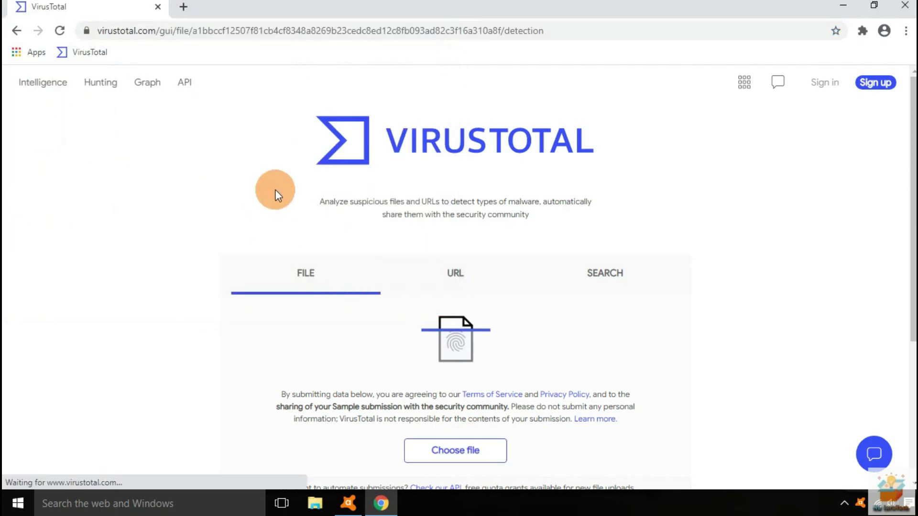
pyautogui.tripleClick(167, 136)
pyautogui.scroll(-4, 424, 273)
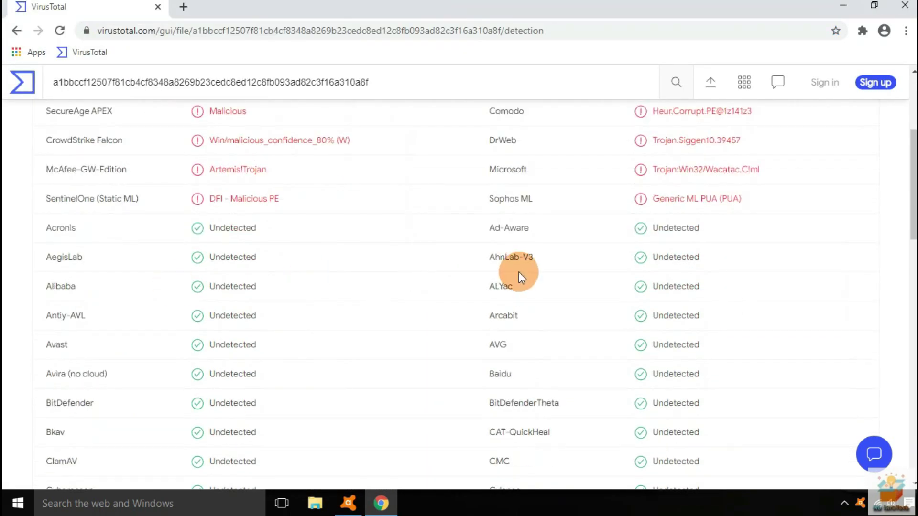
pyautogui.click(17, 30)
# Check the next sample, detected by 42 engines, and review its engine results
pyautogui.click(476, 456)
pyautogui.click(215, 205)
pyautogui.moveTo(298, 67)
pyautogui.mouseDown()
pyautogui.moveTo(444, 72)
pyautogui.moveTo(307, 71)
pyautogui.mouseUp()
pyautogui.click(342, 299)
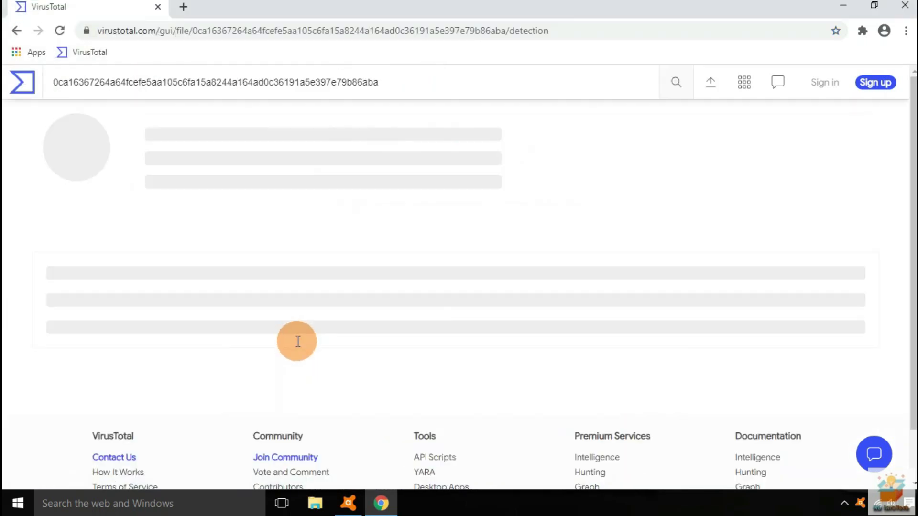
pyautogui.tripleClick(231, 138)
pyautogui.scroll(-1, 377, 293)
pyautogui.scroll(-3, 377, 293)
pyautogui.moveTo(42, 228); pyautogui.dragTo(300, 227)
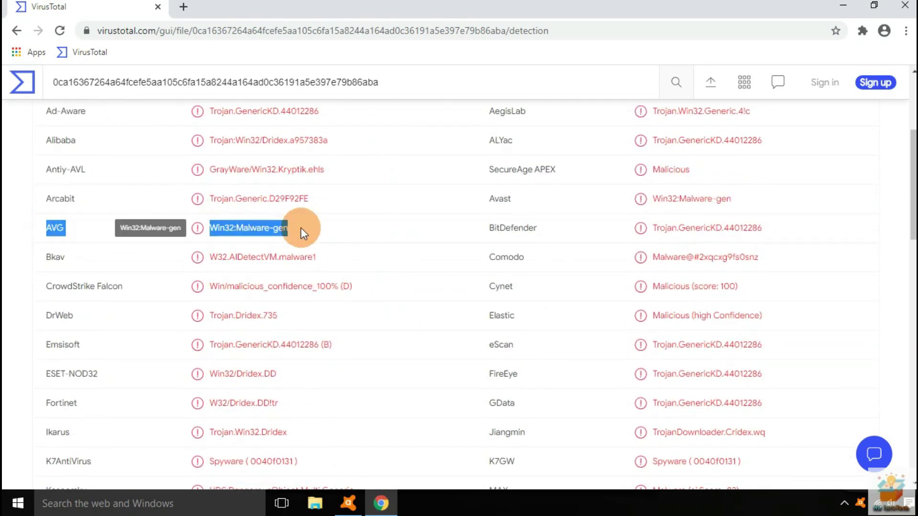
pyautogui.moveTo(488, 199); pyautogui.dragTo(748, 206)
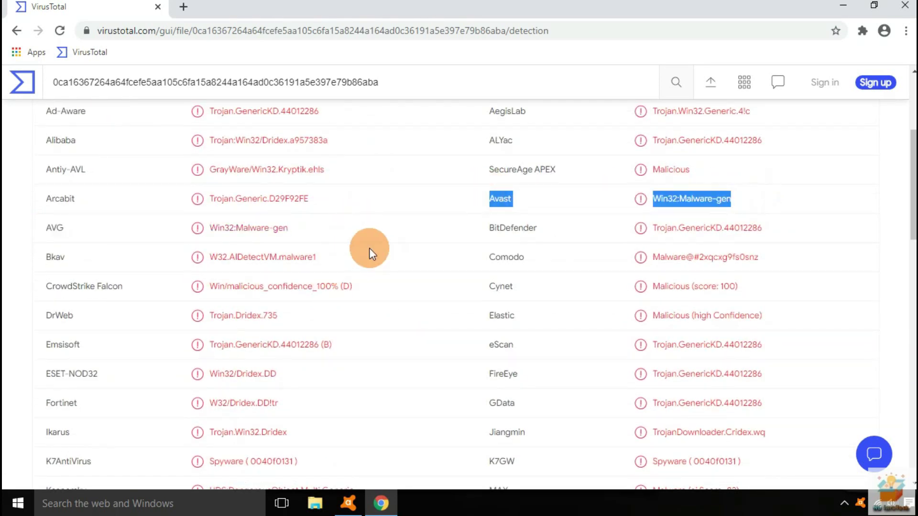
pyautogui.click(16, 31)
# Check another sample and note Avast's Undetected verdict
pyautogui.click(474, 450)
pyautogui.click(211, 213)
pyautogui.press('Down')
pyautogui.press('Down')
pyautogui.click(336, 302)
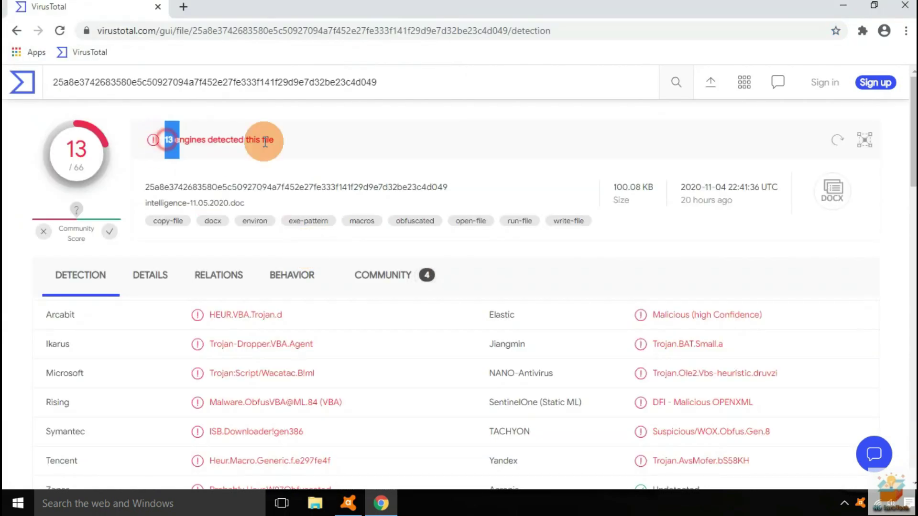
pyautogui.scroll(-4, 326, 246)
pyautogui.scroll(-2, 326, 246)
pyautogui.doubleClick(279, 268)
pyautogui.hotkey('alt', 'Left')
# Check the ELF sample, flagged by 21 engines, noting Avast shows Undetected
pyautogui.click(415, 313)
pyautogui.scroll(-3, 227, 239)
pyautogui.click(223, 225)
pyautogui.scroll(-2, 222, 225)
pyautogui.click(357, 232)
pyautogui.click(344, 298)
pyautogui.moveTo(164, 172); pyautogui.dragTo(277, 225)
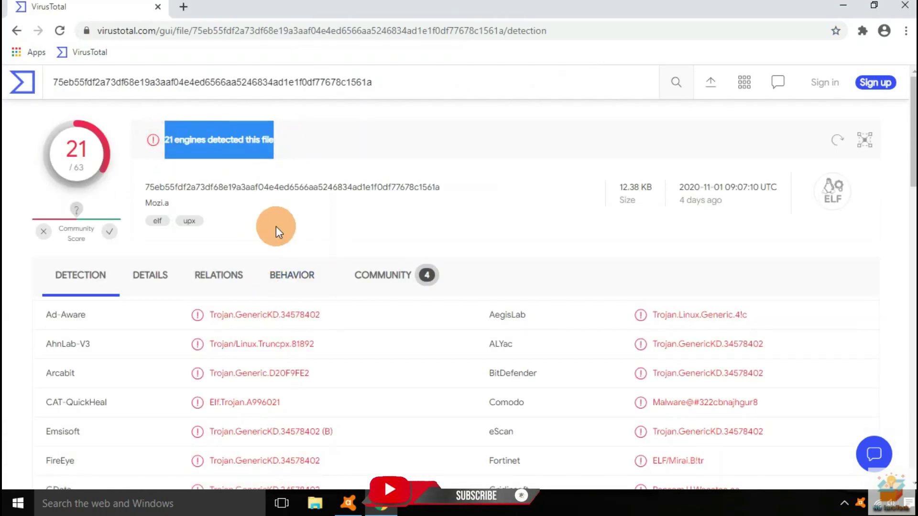
pyautogui.scroll(-8, 291, 235)
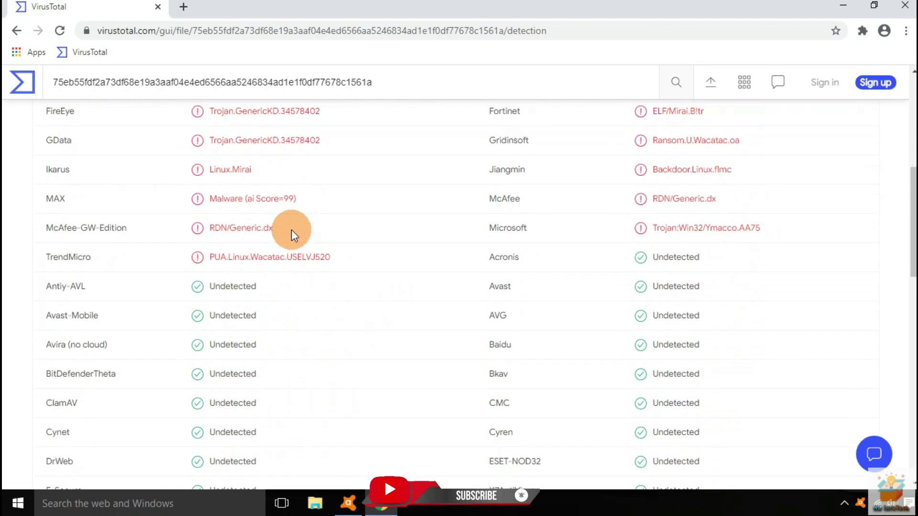
pyautogui.moveTo(51, 258); pyautogui.dragTo(225, 258)
pyautogui.moveTo(492, 234); pyautogui.dragTo(699, 229)
pyautogui.click(16, 30)
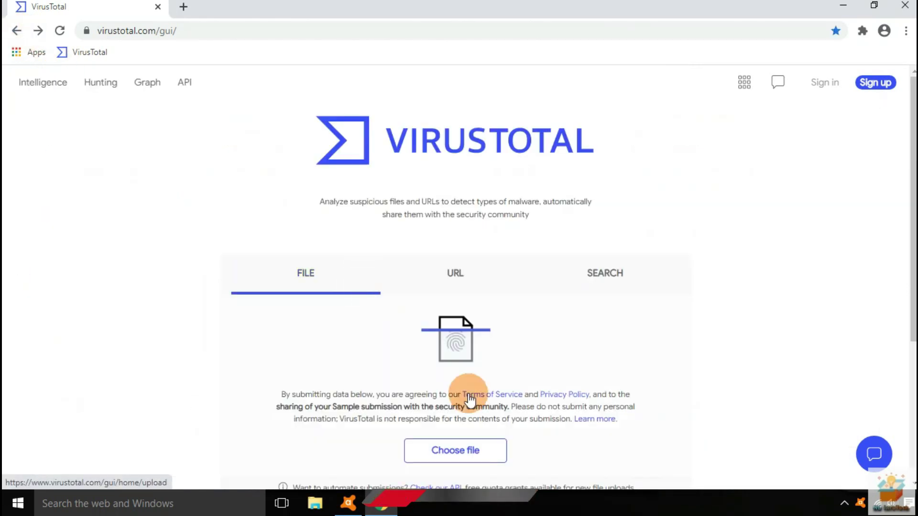
# Submit the ChaosEnginev.vbe VBScript sample and review its VirusTotal report
pyautogui.click(455, 450)
pyautogui.scroll(-3, 267, 211)
pyautogui.click(216, 241)
pyautogui.click(348, 300)
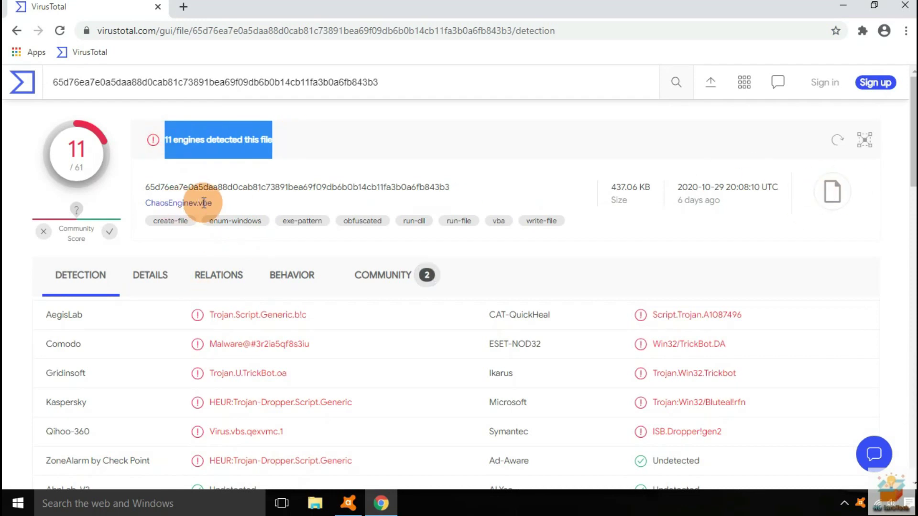
pyautogui.moveTo(204, 201); pyautogui.dragTo(231, 204)
pyautogui.scroll(-1, 276, 253)
pyautogui.scroll(-4, 277, 251)
pyautogui.moveTo(34, 279); pyautogui.dragTo(260, 278)
# Upload the spreadsheet sample and review its 13/63 report, with Avast undetected
pyautogui.click(436, 248)
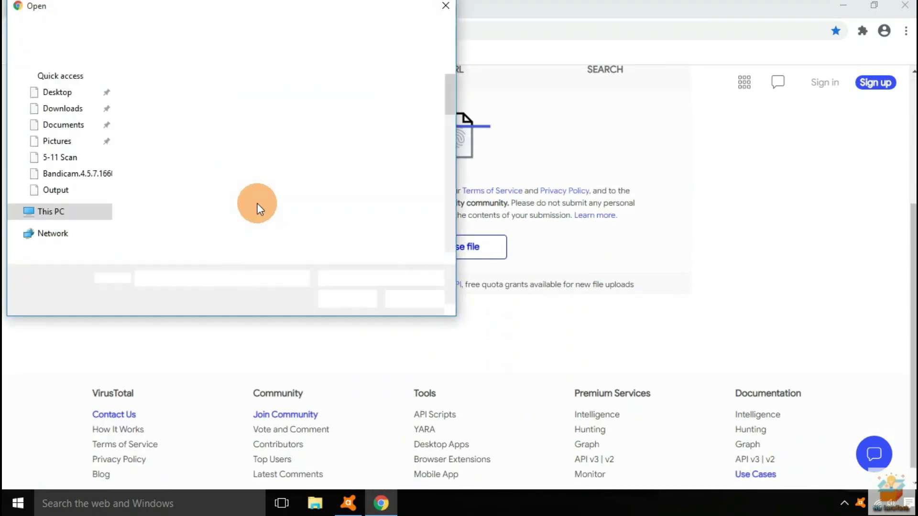
pyautogui.click(217, 228)
pyautogui.click(321, 299)
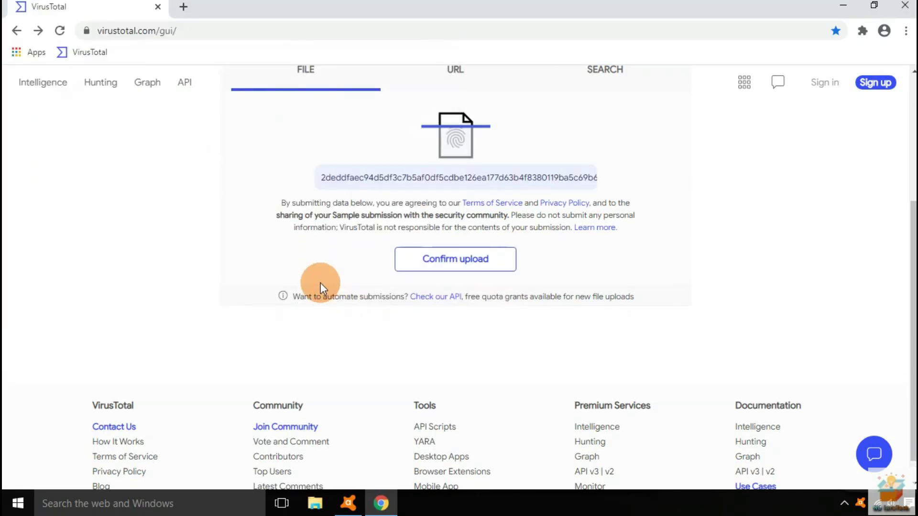
pyautogui.click(420, 261)
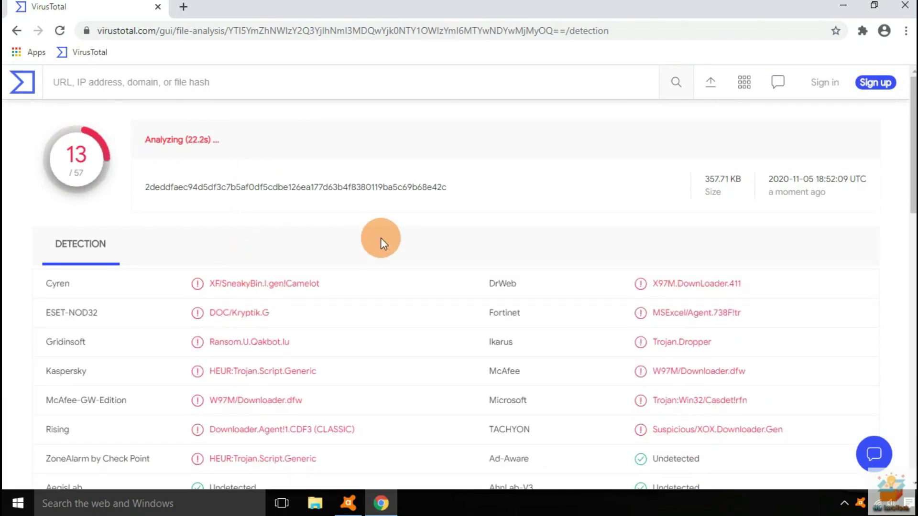
pyautogui.moveTo(144, 139); pyautogui.dragTo(354, 154)
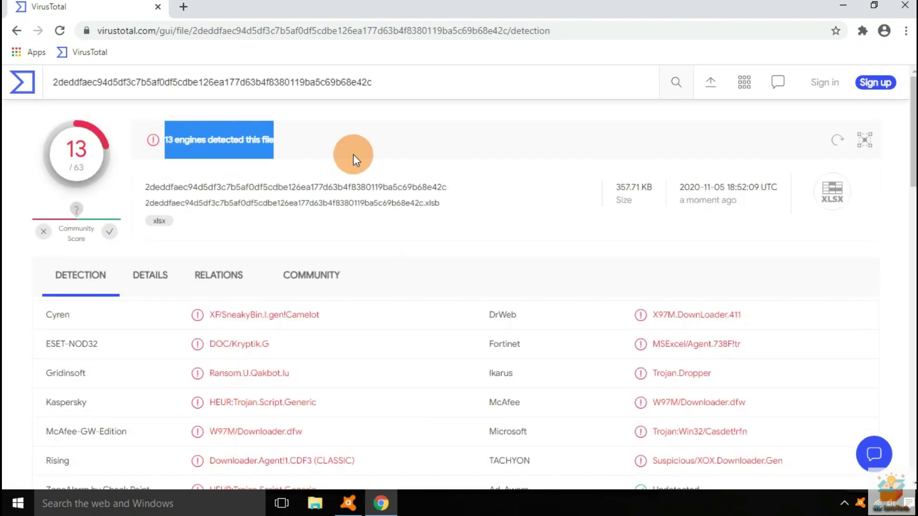
pyautogui.scroll(-3, 33, 204)
pyautogui.scroll(-5, 409, 209)
pyautogui.moveTo(38, 267); pyautogui.dragTo(258, 266)
pyautogui.scroll(5, 388, 266)
pyautogui.click(16, 31)
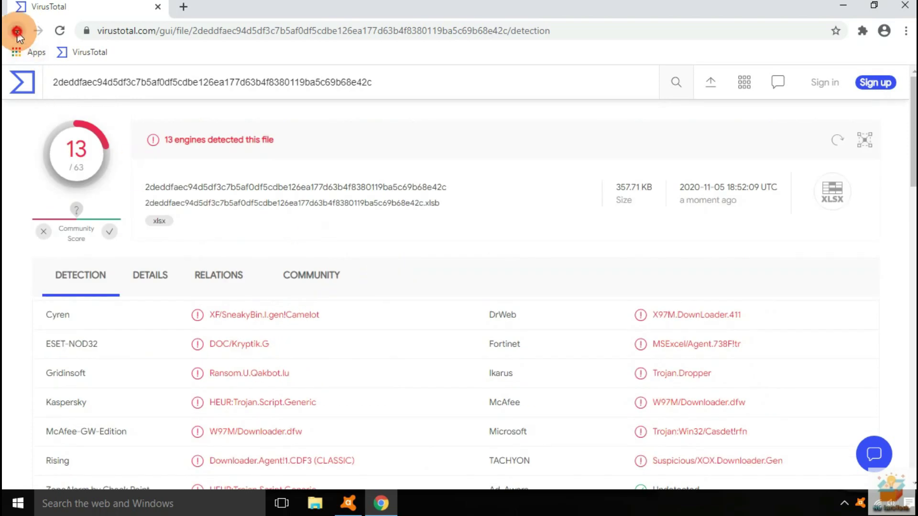
# Submit another sample file for checking
pyautogui.scroll(-3, 265, 215)
pyautogui.click(206, 186)
pyautogui.click(357, 302)
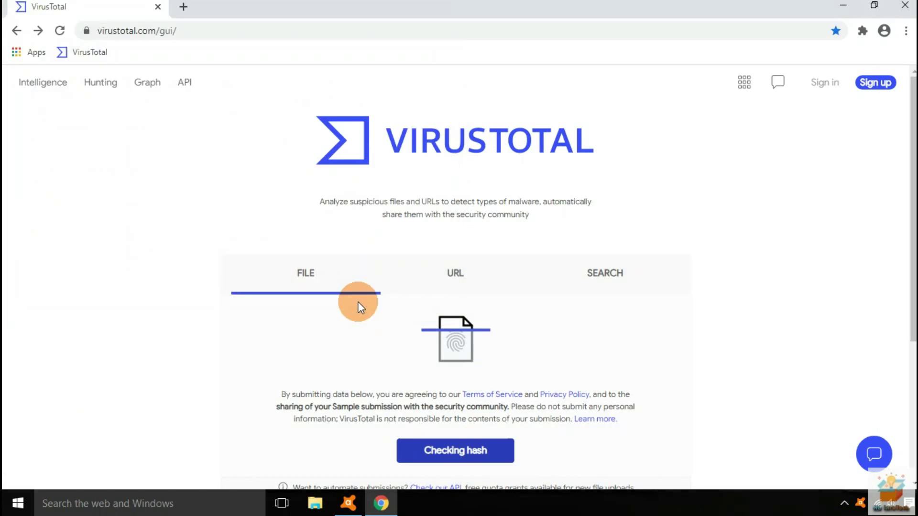
# Confirm the spreadsheet upload, verify Avast shows Undetected on the 8/63 report, then return home
pyautogui.click(442, 454)
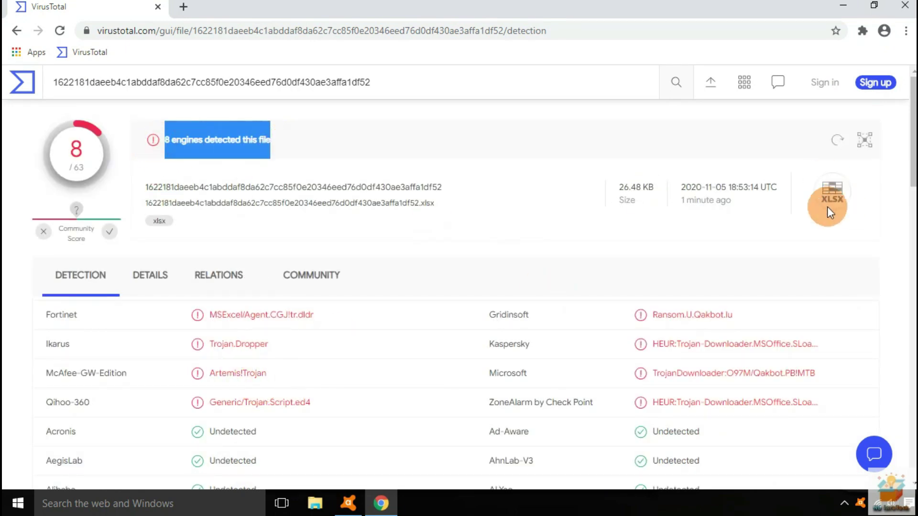
pyautogui.scroll(-4, 296, 246)
pyautogui.moveTo(478, 315); pyautogui.dragTo(699, 316)
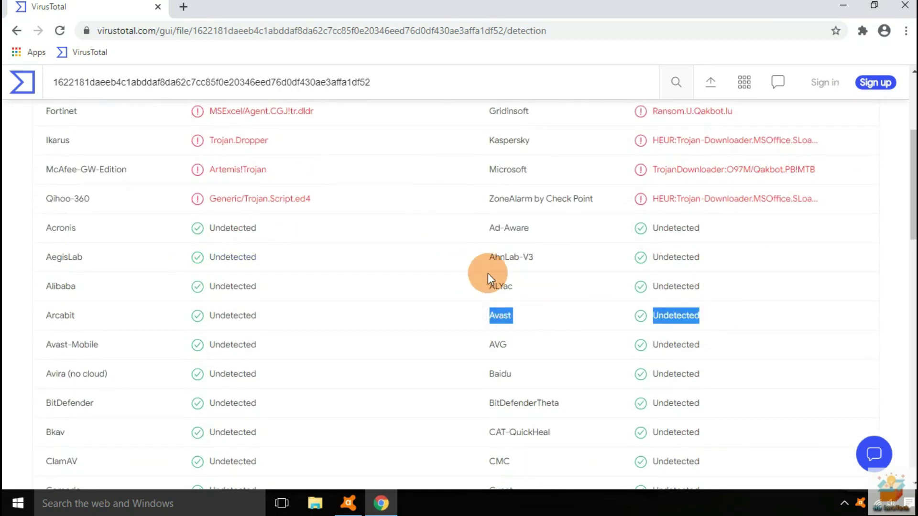
pyautogui.scroll(4, 487, 274)
pyautogui.click(62, 51)
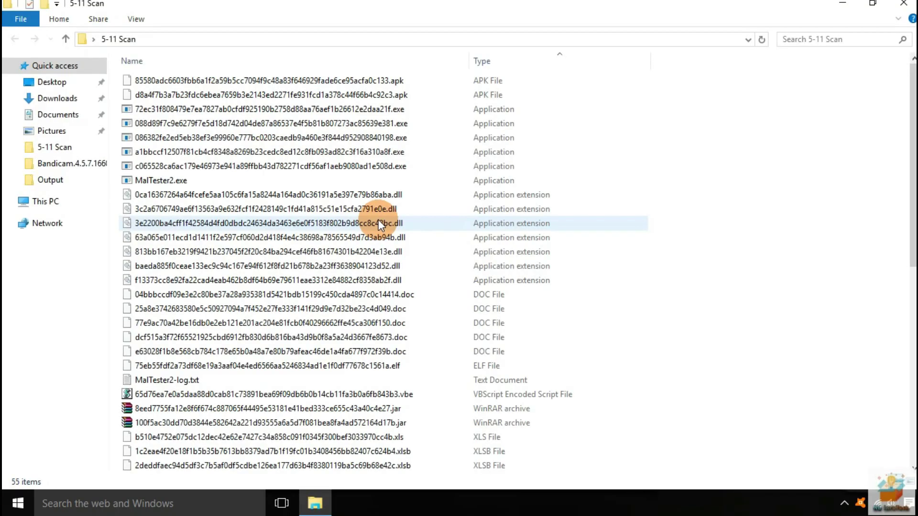
# Select the scan folder's files except MalTester2.exe and its log, then launch Avira Free Antivirus
pyautogui.hotkey('ctrl', 'a')
pyautogui.keyDown('ctrl'); pyautogui.click(167, 380); pyautogui.keyUp('ctrl')
pyautogui.keyDown('ctrl'); pyautogui.click(185, 185); pyautogui.keyUp('ctrl')
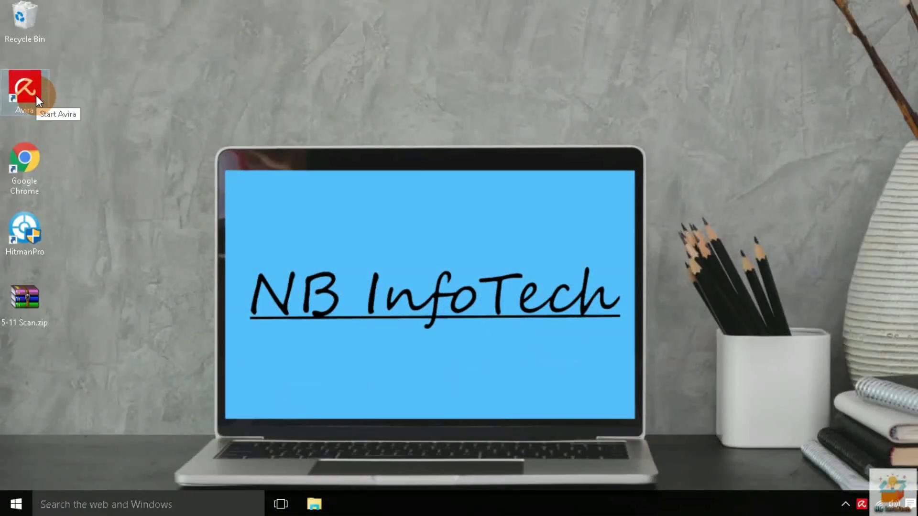
pyautogui.doubleClick(36, 95)
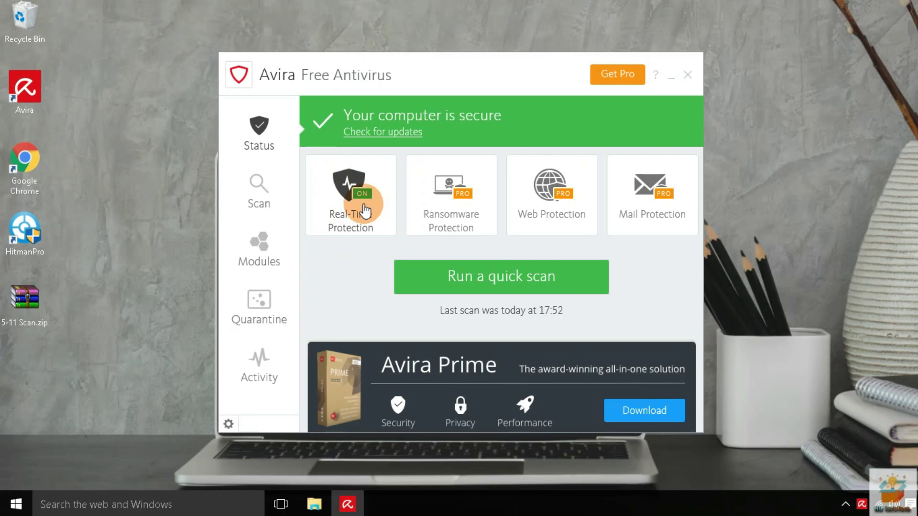
# Run an Avira update check and switch Real-Time Protection from ON to OFF
pyautogui.click(267, 258)
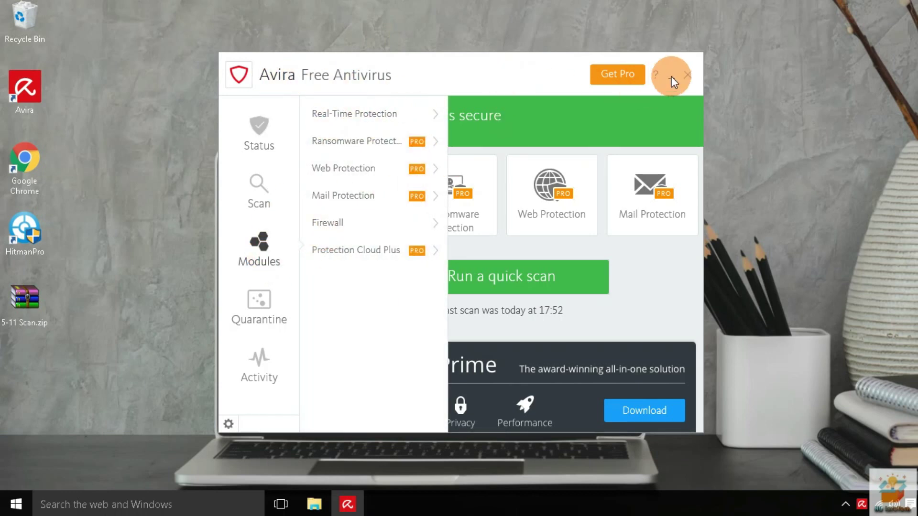
pyautogui.click(439, 76)
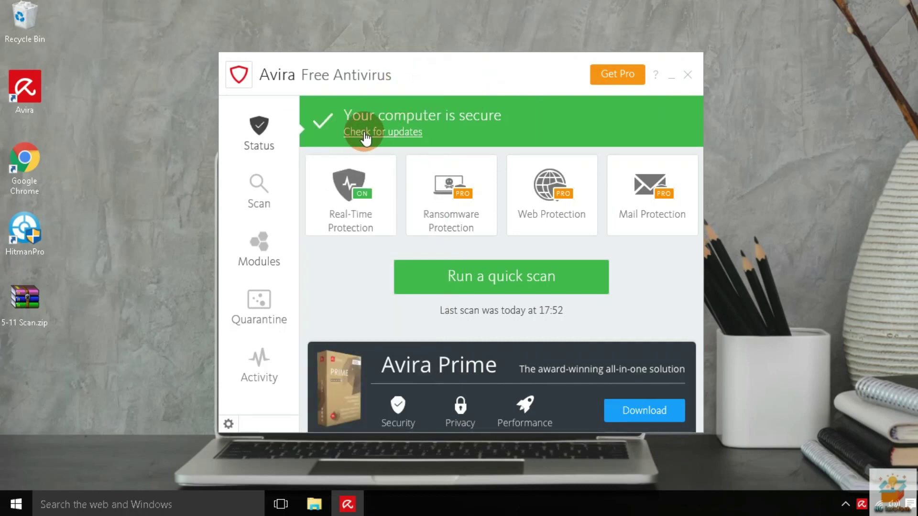
pyautogui.click(389, 131)
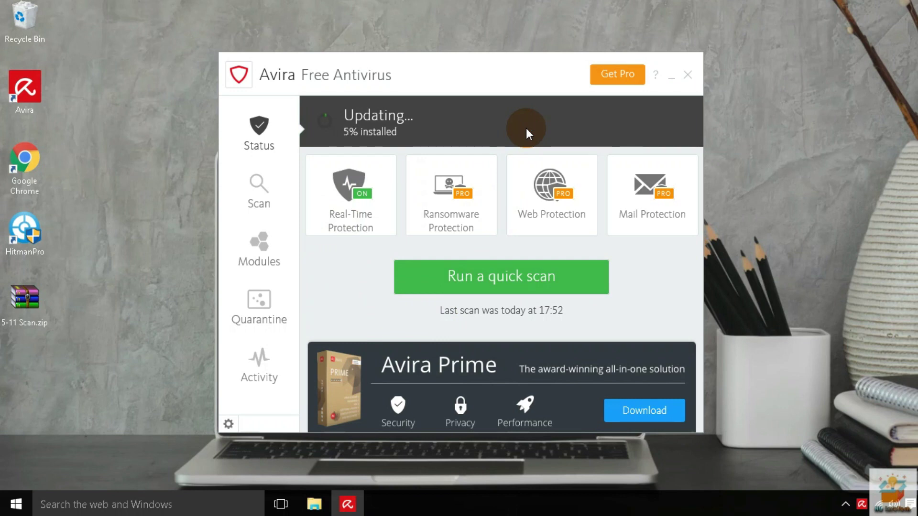
pyautogui.click(334, 199)
pyautogui.click(615, 337)
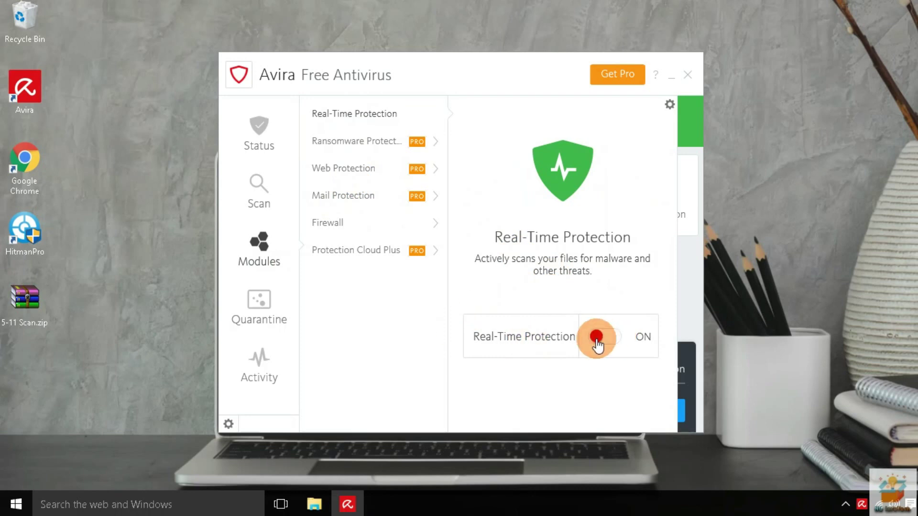
pyautogui.click(528, 335)
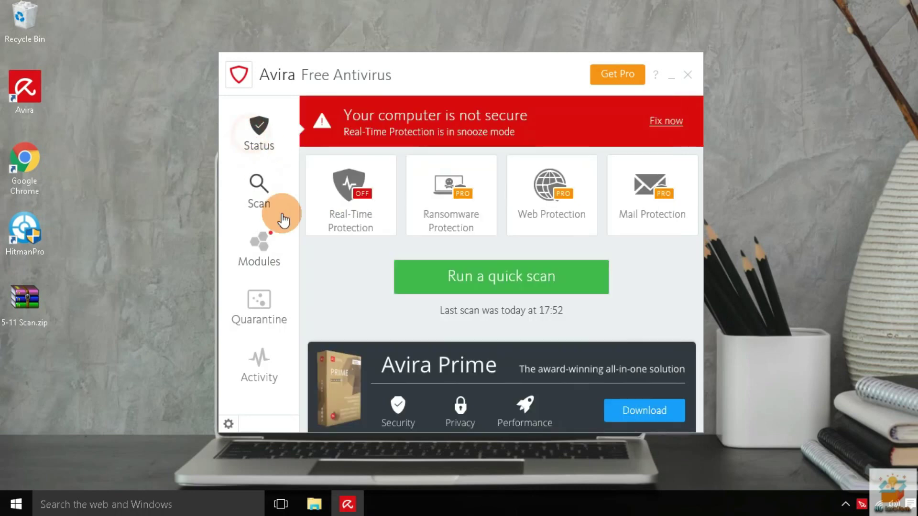
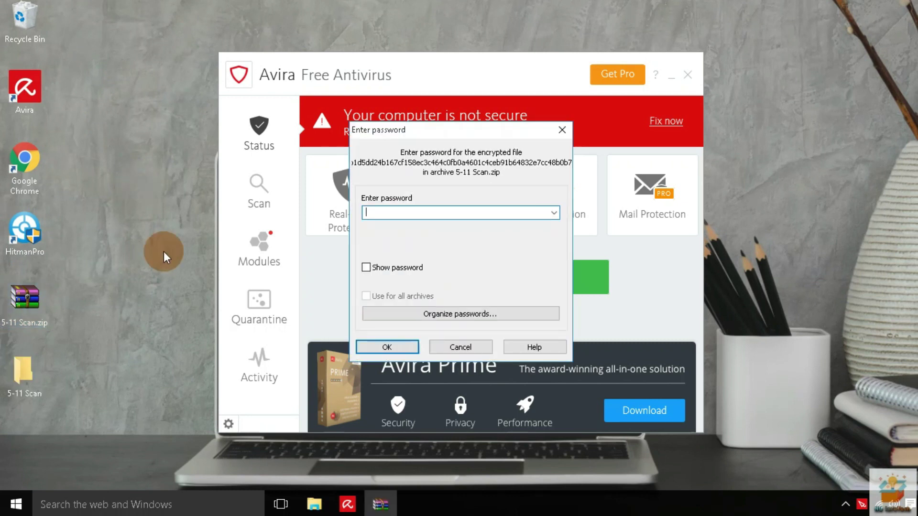
# Extract 5-11 Scan.zip with its archive password, then minimize Avira and open the extracted folder
pyautogui.write('infected')
pyautogui.press('Return')
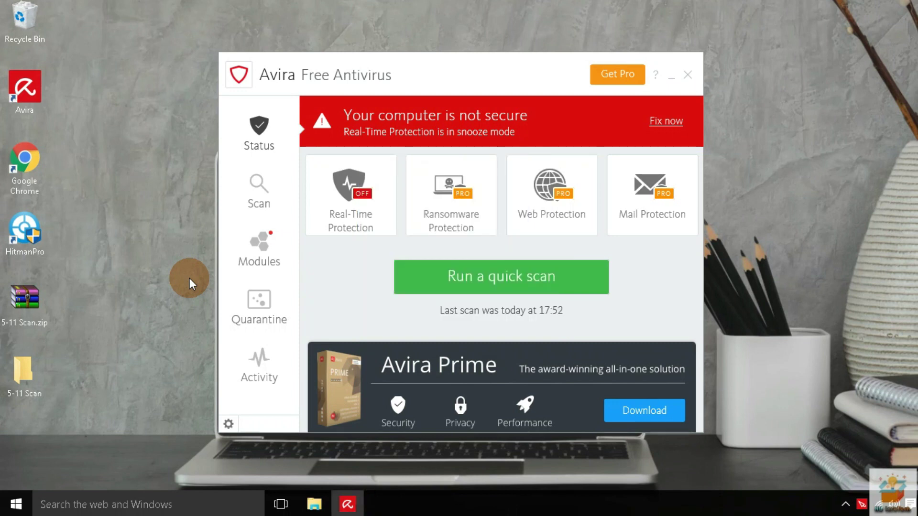
pyautogui.click(118, 300)
pyautogui.click(671, 77)
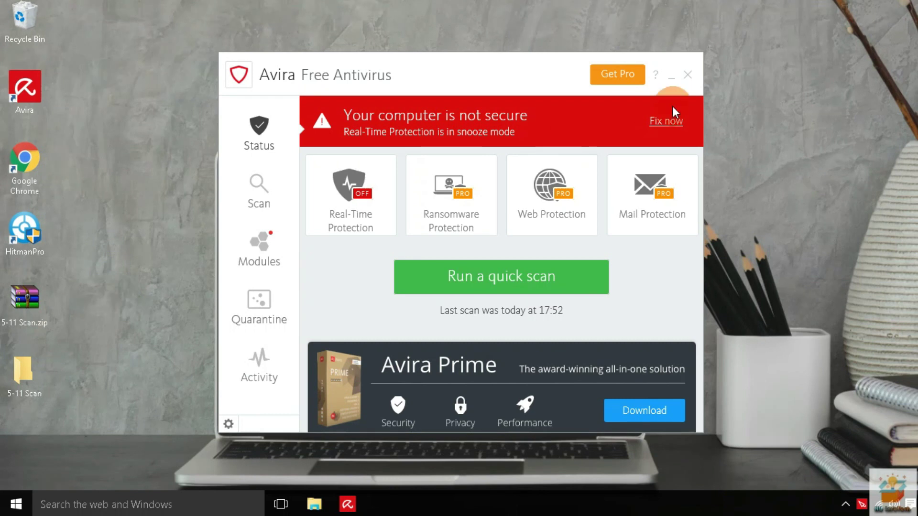
pyautogui.doubleClick(32, 367)
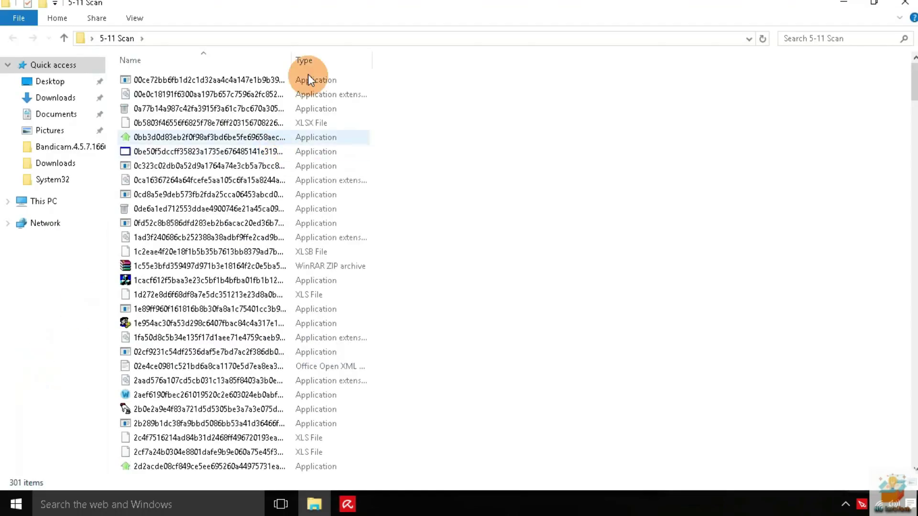
# Widen the Name and Type columns and sort the samples by type
pyautogui.moveTo(304, 55); pyautogui.dragTo(451, 58)
pyautogui.moveTo(528, 59); pyautogui.dragTo(634, 59)
pyautogui.click(500, 59)
# Select every sample except MalTester2.exe, then bring up the desktop 5-11 Scan folder's context menu
pyautogui.click(521, 95)
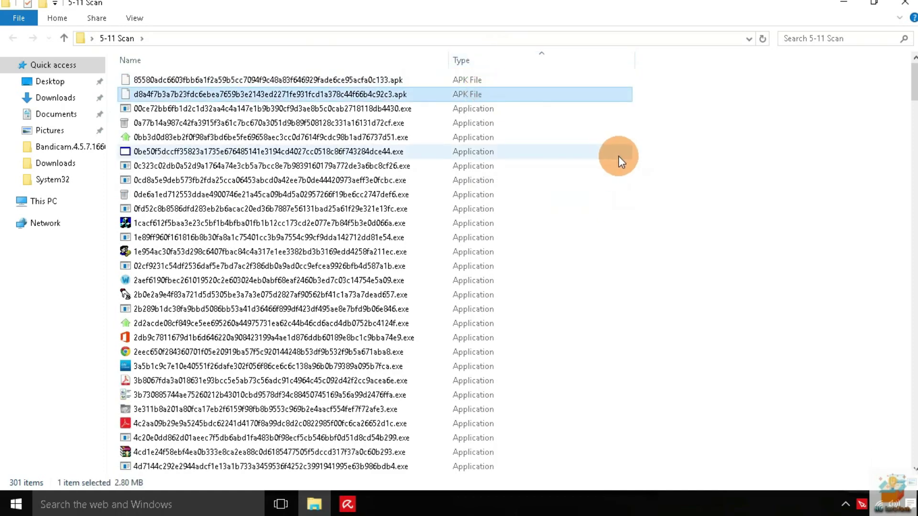
pyautogui.hotkey('ctrl', 'a')
pyautogui.scroll(-13, 366, 264)
pyautogui.scroll(-20, 366, 265)
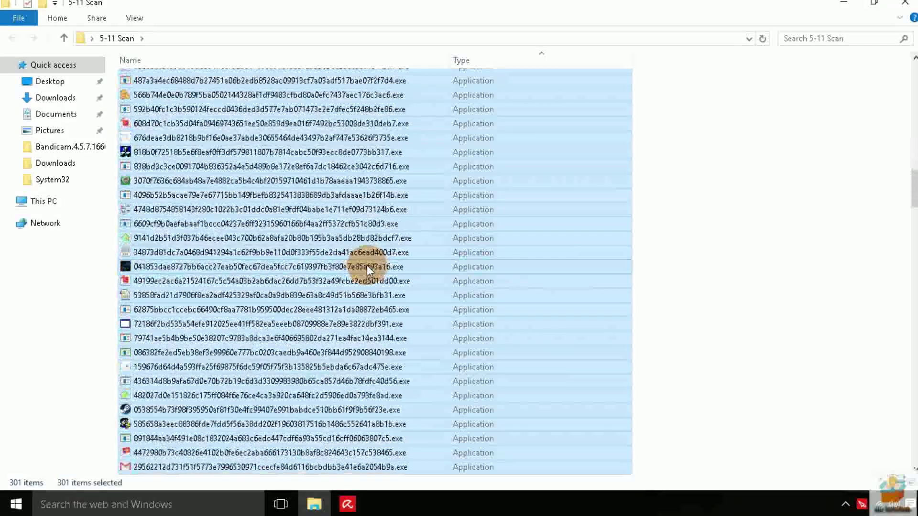
pyautogui.keyDown('ctrl'); pyautogui.click(141, 128); pyautogui.keyUp('ctrl')
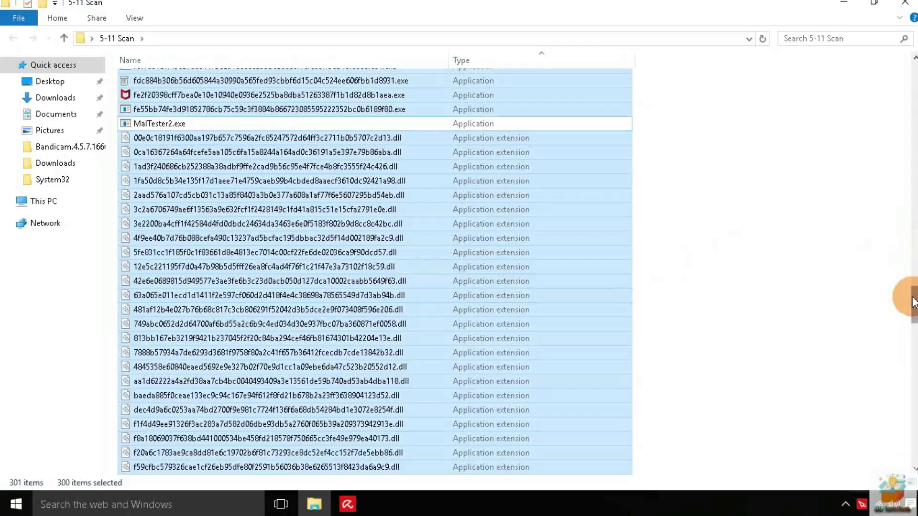
pyautogui.scroll(-15, 253, 338)
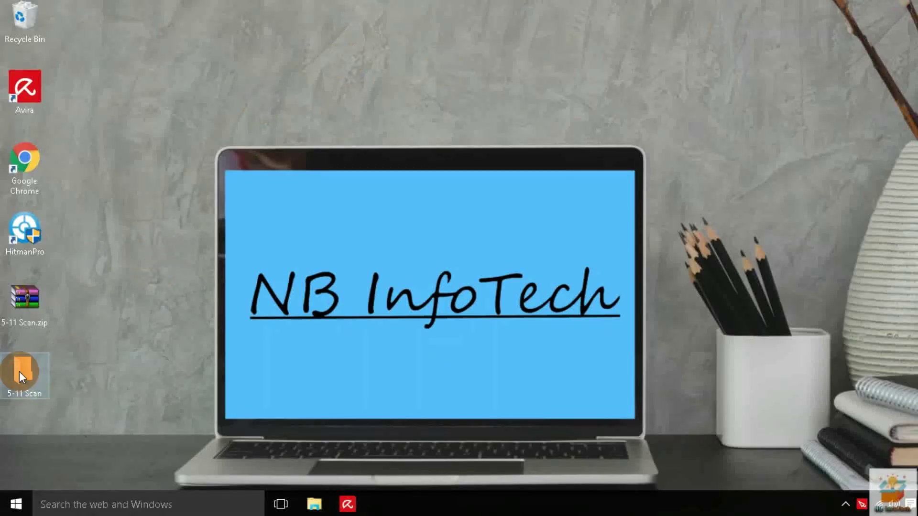
pyautogui.rightClick(19, 372)
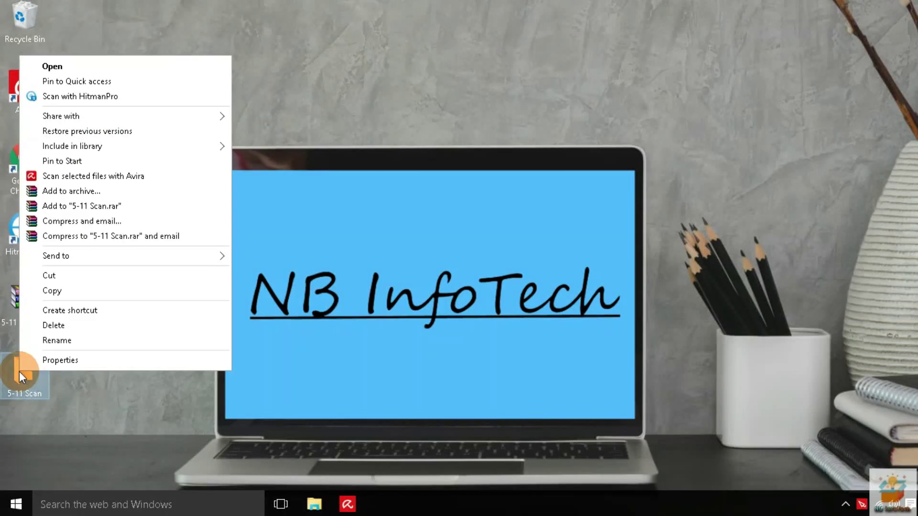
# Scan the 5-11 Scan folder with 'Scan selected files with Avira' and move the scanner window aside
pyautogui.click(77, 177)
pyautogui.moveTo(599, 45); pyautogui.dragTo(600, 46)
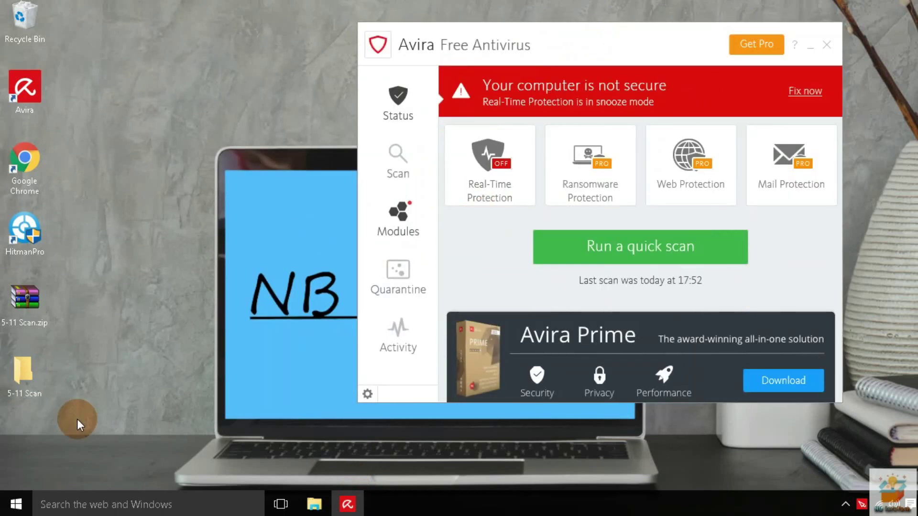
pyautogui.rightClick(18, 374)
pyautogui.click(88, 178)
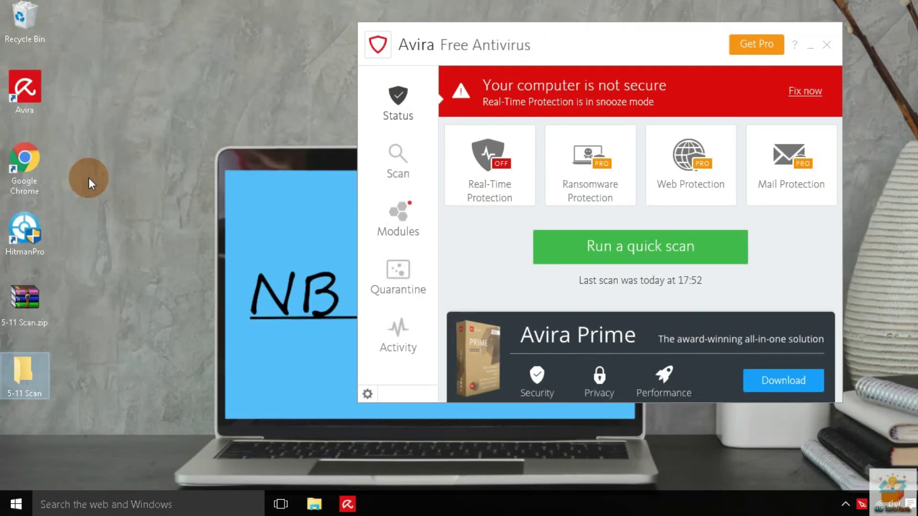
pyautogui.moveTo(406, 113); pyautogui.dragTo(262, 70)
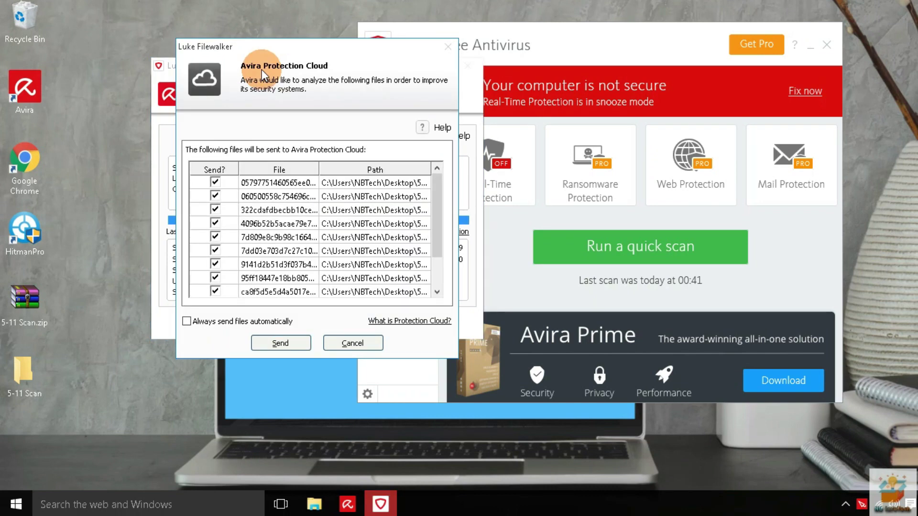
# Send the flagged files to Avira Protection Cloud, review the detections and clean them all up
pyautogui.scroll(-2, 436, 249)
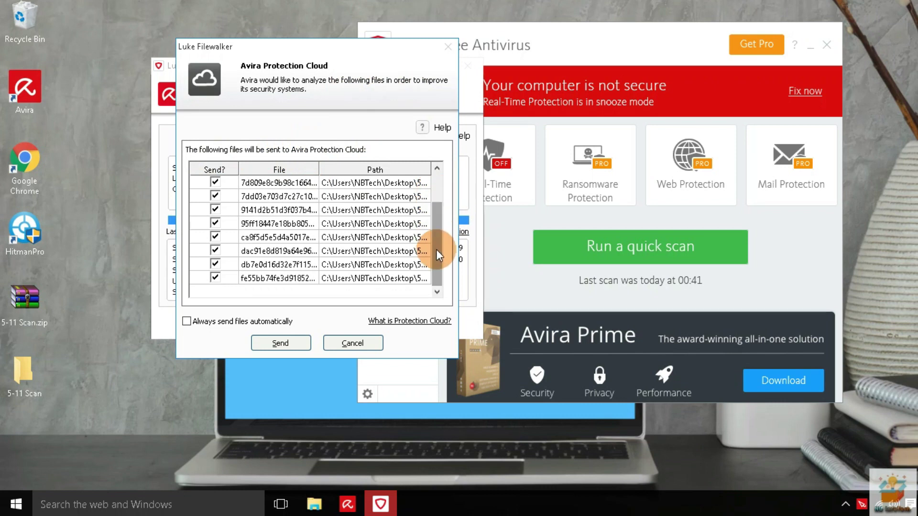
pyautogui.click(286, 342)
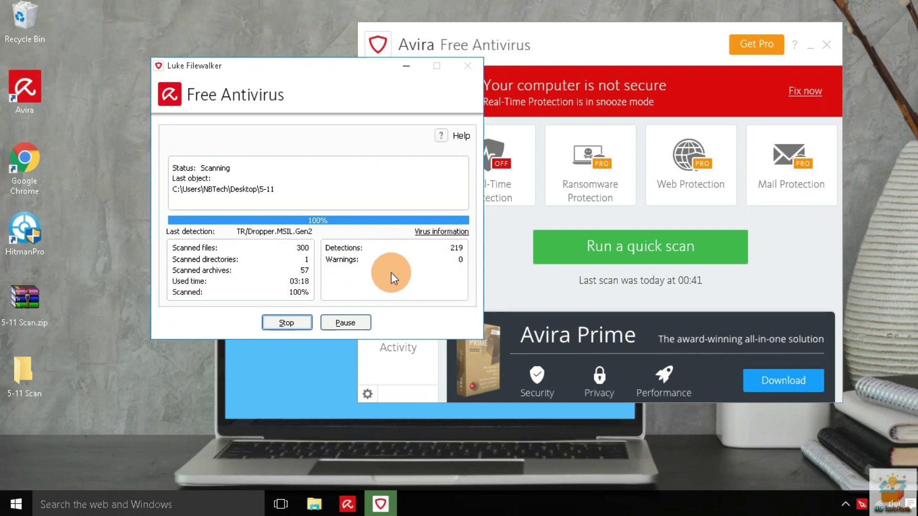
pyautogui.moveTo(317, 63); pyautogui.dragTo(224, 33)
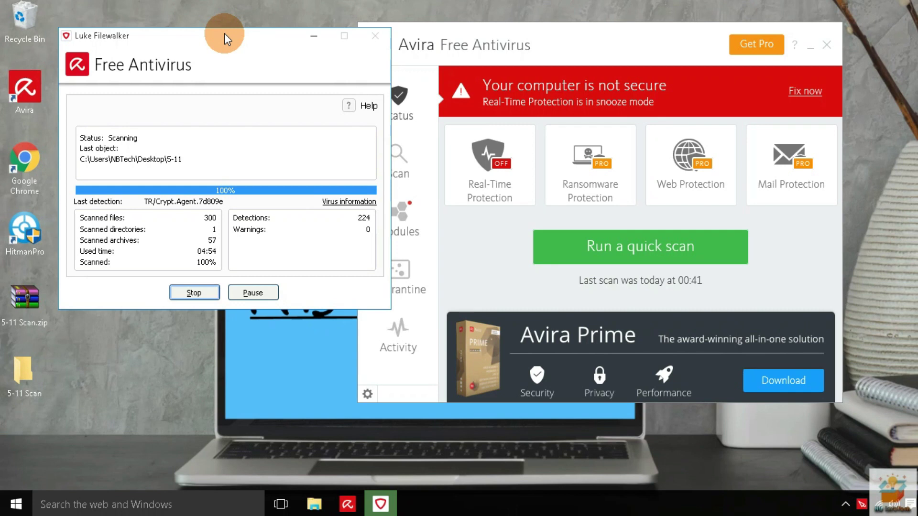
pyautogui.moveTo(343, 182); pyautogui.dragTo(345, 256)
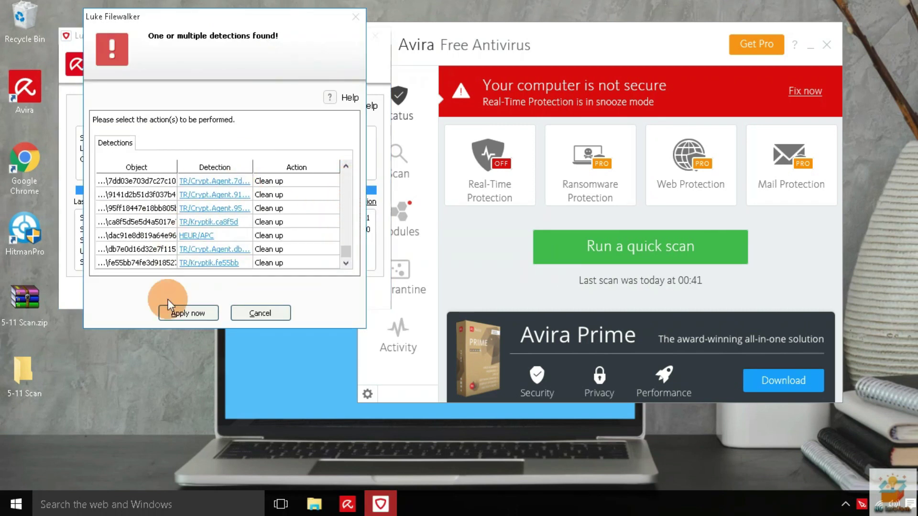
pyautogui.click(191, 314)
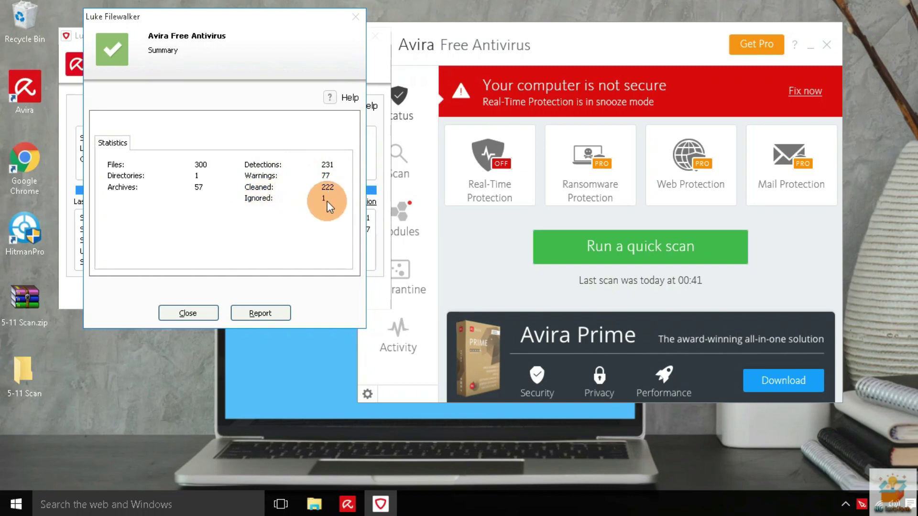
# Open the scan's log report from the repair summary
pyautogui.click(260, 311)
# Read through the Notepad scan log, close it and the Avira scan windows, then reopen 5-11 Scan
pyautogui.scroll(-20, 260, 197)
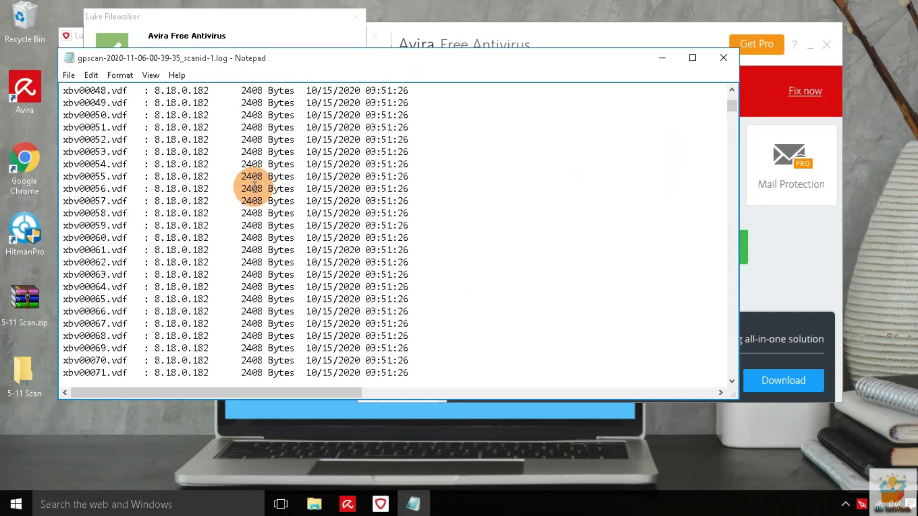
pyautogui.scroll(-20, 254, 188)
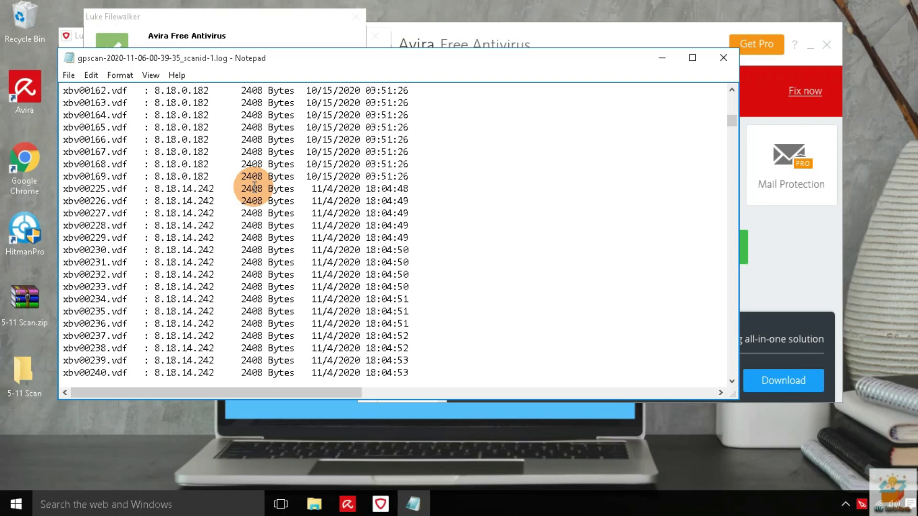
pyautogui.click(723, 59)
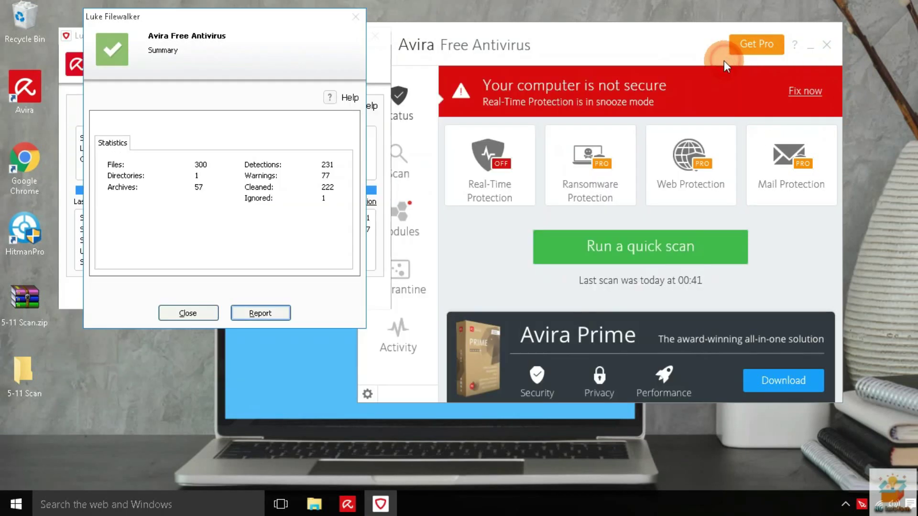
pyautogui.click(213, 303)
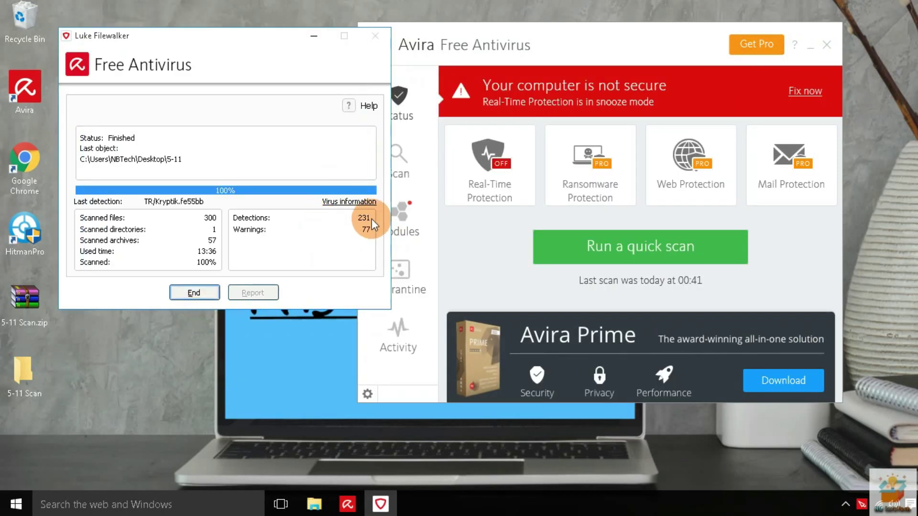
pyautogui.click(197, 291)
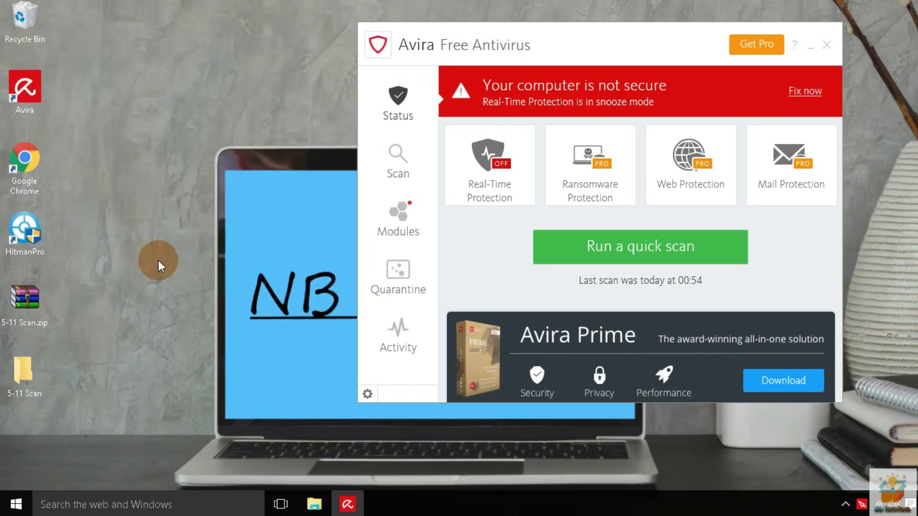
pyautogui.doubleClick(23, 372)
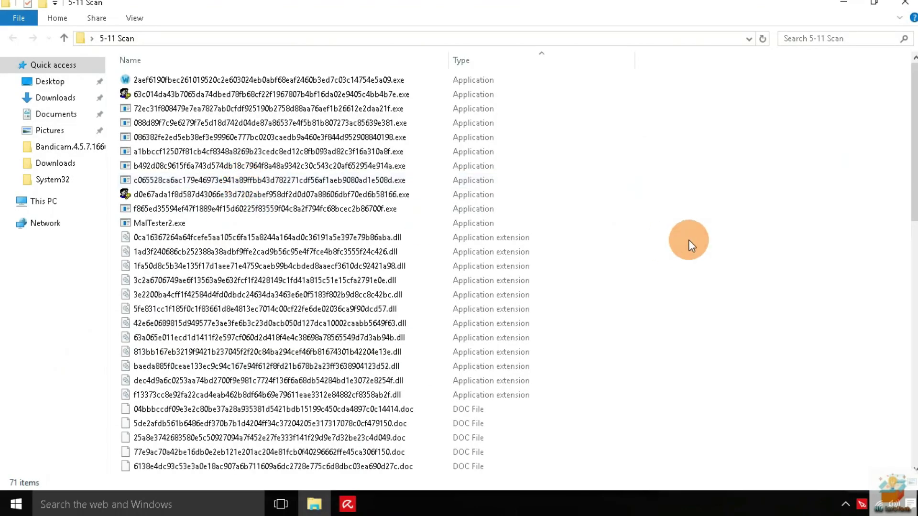
# Confirm 71 files remain in 5-11 Scan, close Explorer, and re-enable Avira Real-Time Protection
pyautogui.hotkey('ctrl', 'a')
pyautogui.keyDown('ctrl'); pyautogui.click(382, 224); pyautogui.keyUp('ctrl')
pyautogui.scroll(-10, 722, 167)
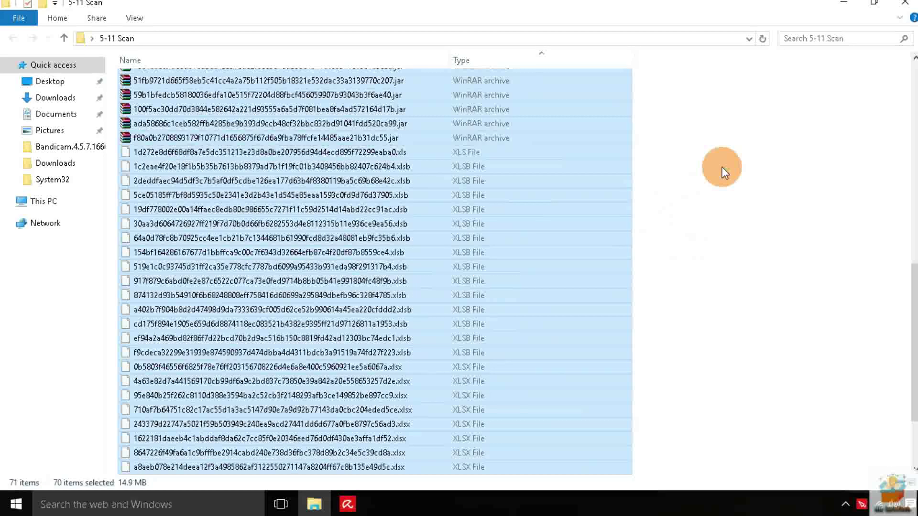
pyautogui.scroll(-3, 722, 167)
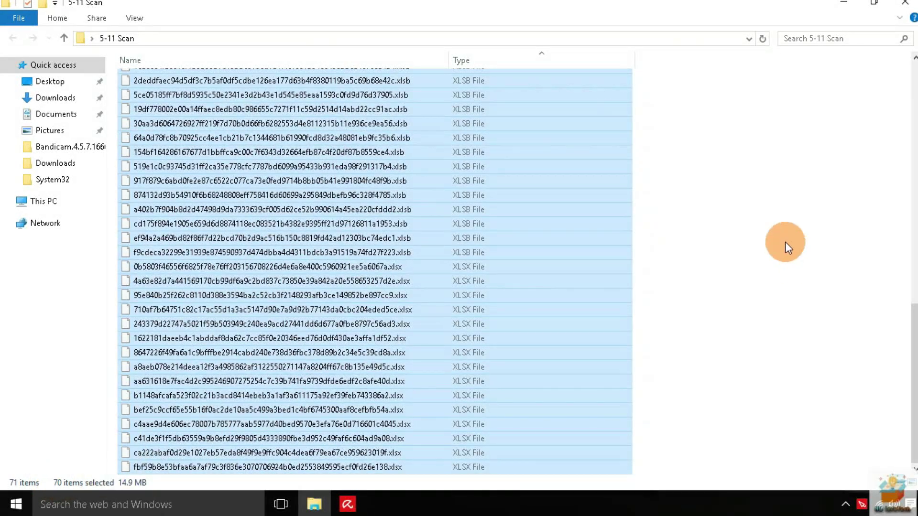
pyautogui.click(786, 246)
pyautogui.click(905, 3)
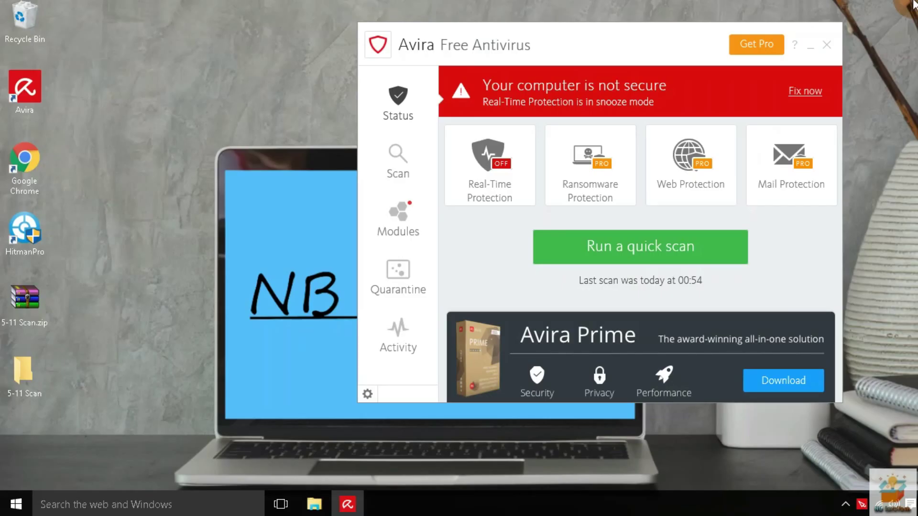
pyautogui.click(803, 88)
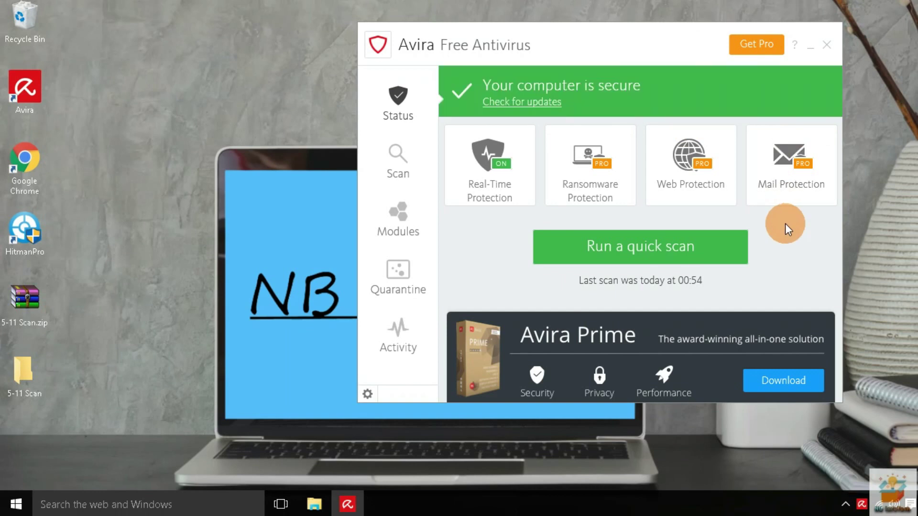
# Rescan the 5-11 Scan folder, repair the single W32/Ramnit.C detection, and end the scan
pyautogui.rightClick(25, 365)
pyautogui.click(74, 168)
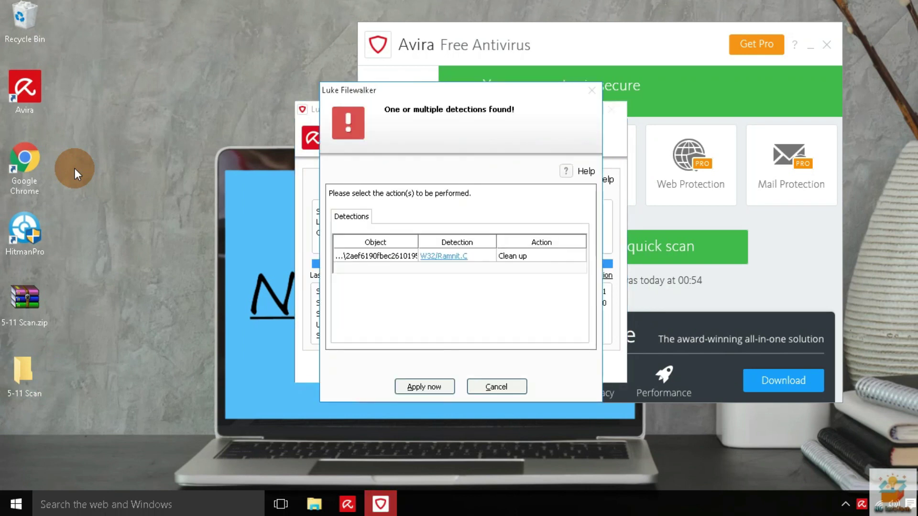
pyautogui.moveTo(455, 89); pyautogui.dragTo(380, 46)
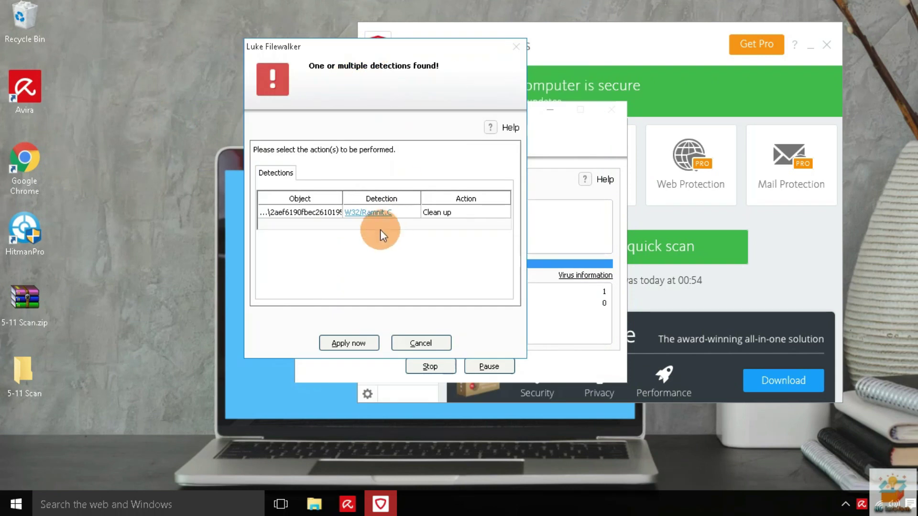
pyautogui.click(348, 343)
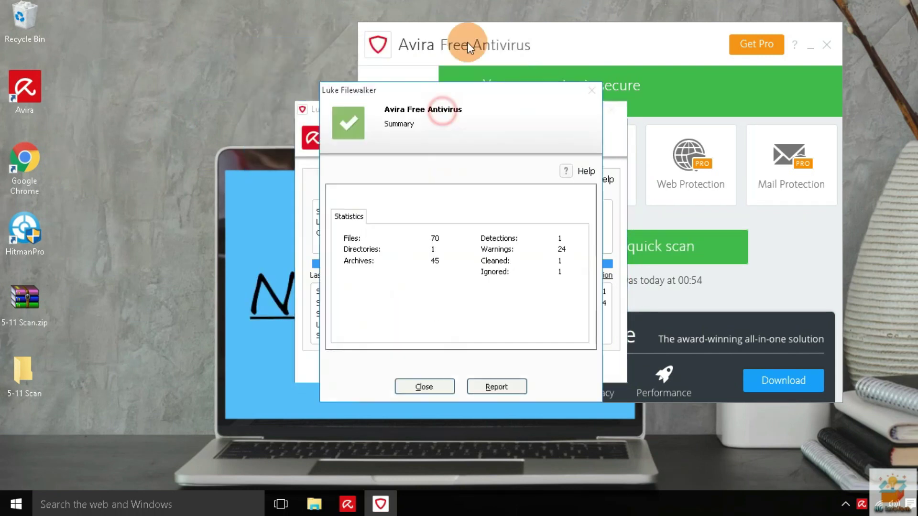
pyautogui.moveTo(460, 95); pyautogui.dragTo(435, 35)
pyautogui.click(408, 325)
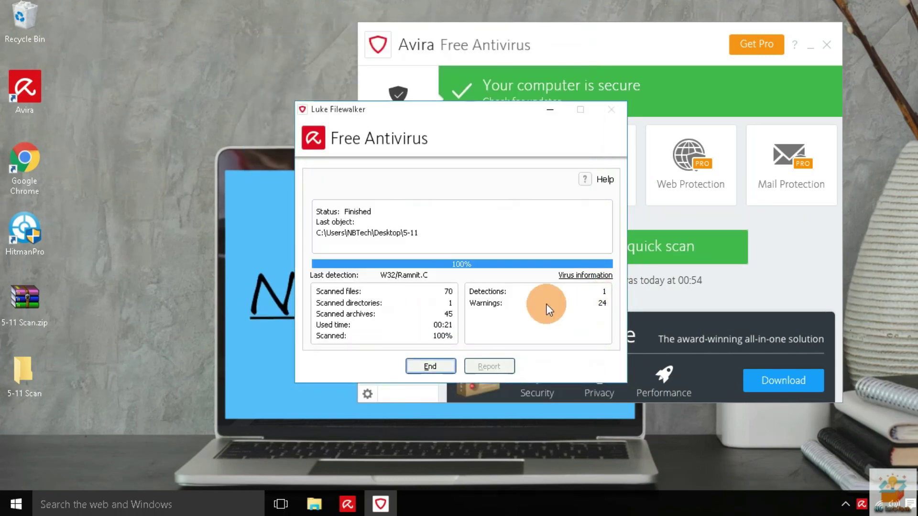
pyautogui.click(425, 365)
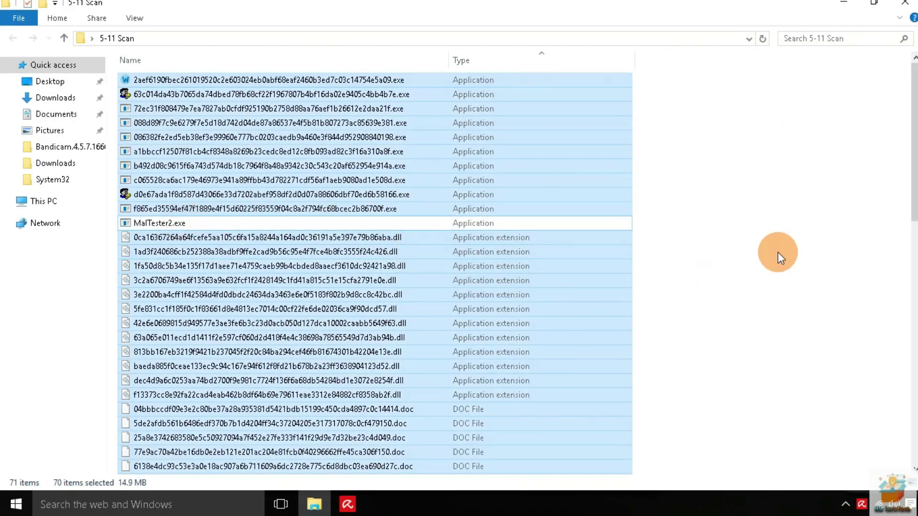
pyautogui.click(808, 221)
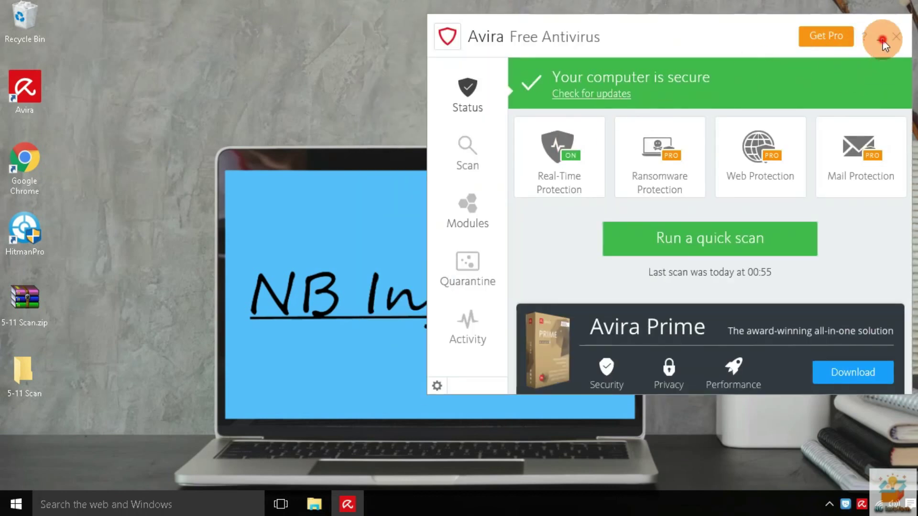
# Minimize Avira, restore the 5-11 Scan folder and launch MalTester2.exe
pyautogui.click(883, 45)
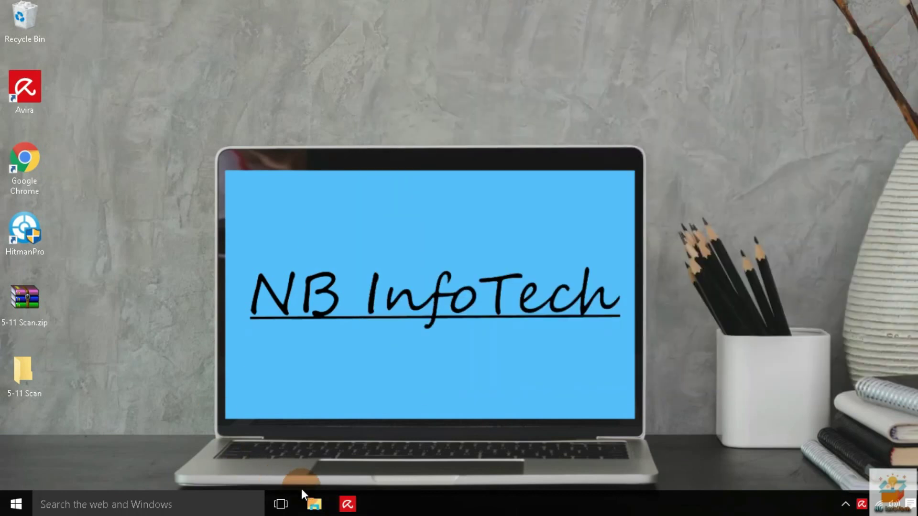
pyautogui.click(311, 502)
pyautogui.hotkey('ctrl', 'a')
pyautogui.keyDown('ctrl'); pyautogui.click(143, 223); pyautogui.keyUp('ctrl')
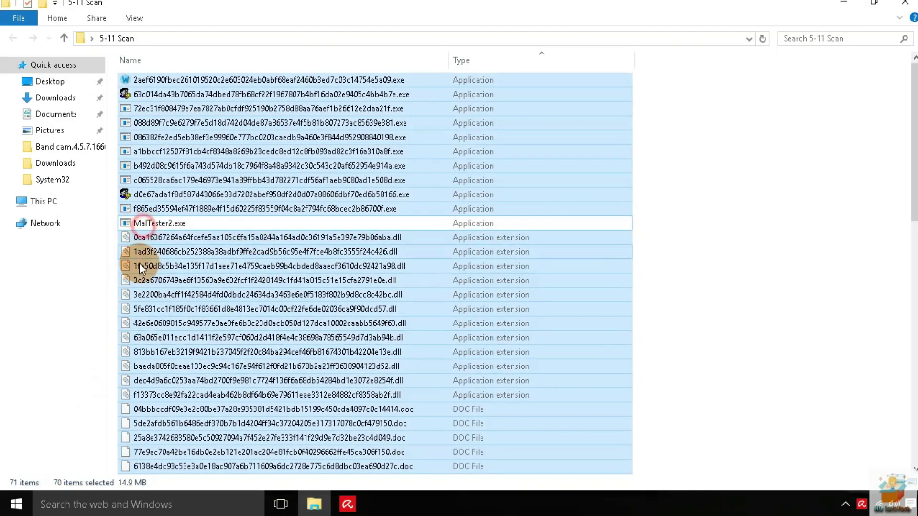
pyautogui.click(180, 222)
pyautogui.doubleClick(142, 223)
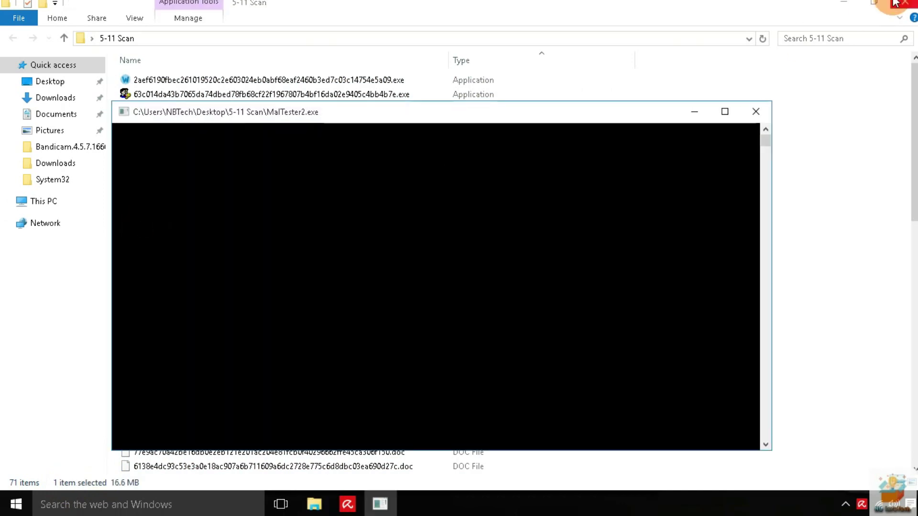
pyautogui.click(842, 3)
# Step through the sample executables, then minimize Explorer and maximize the MalTester2 console
pyautogui.click(314, 504)
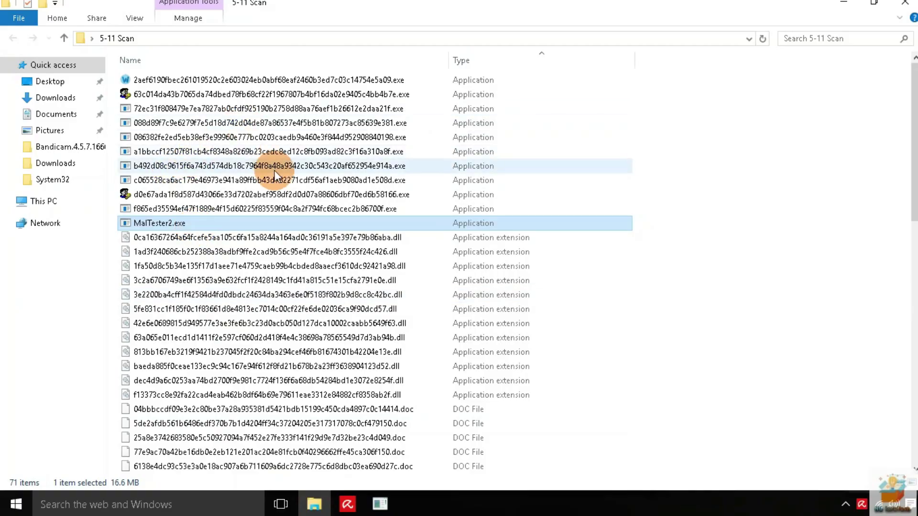
pyautogui.click(506, 81)
pyautogui.press('Down')
pyautogui.press('Down')
pyautogui.press('Down')
pyautogui.press('Down')
pyautogui.press('Down')
pyautogui.press('Down')
pyautogui.press('Down')
pyautogui.press('Down')
pyautogui.press('Down')
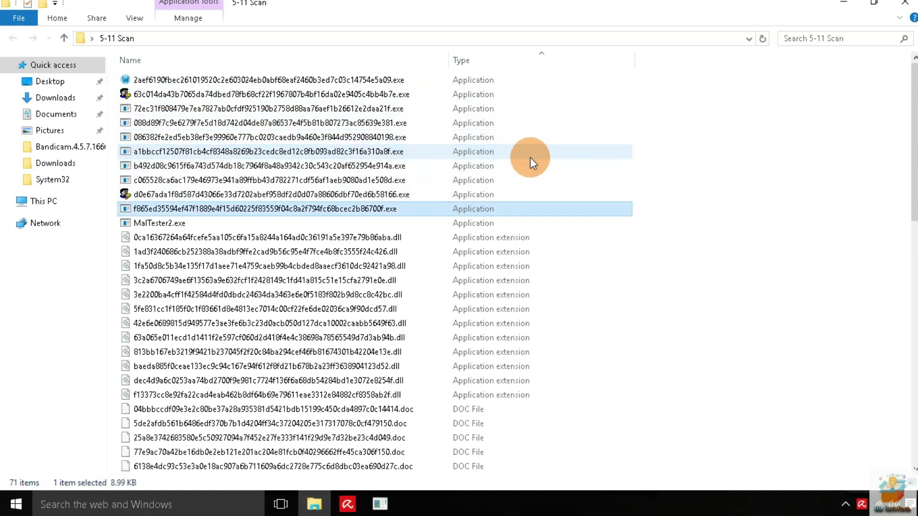
pyautogui.click(843, 4)
pyautogui.click(725, 111)
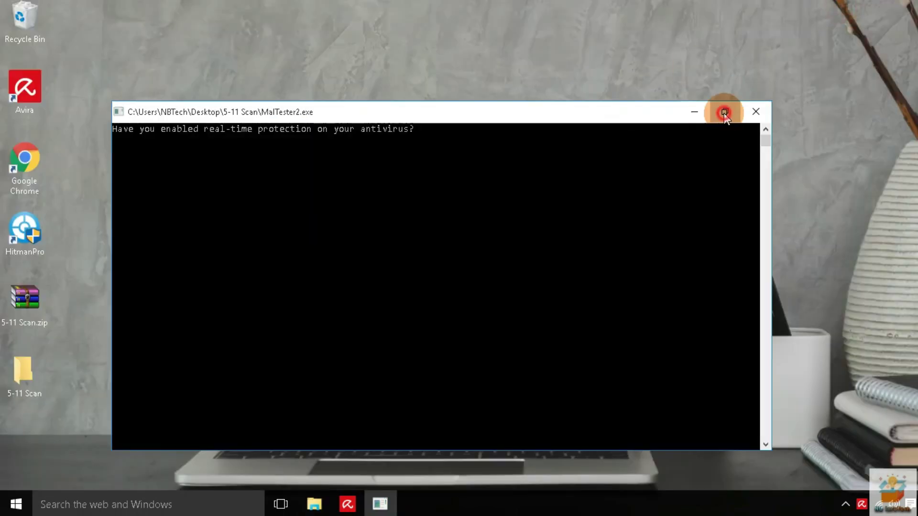
# Answer 'y' that real-time protection is on and remove the threat in Avira's alert
pyautogui.write('y')
pyautogui.press('Return')
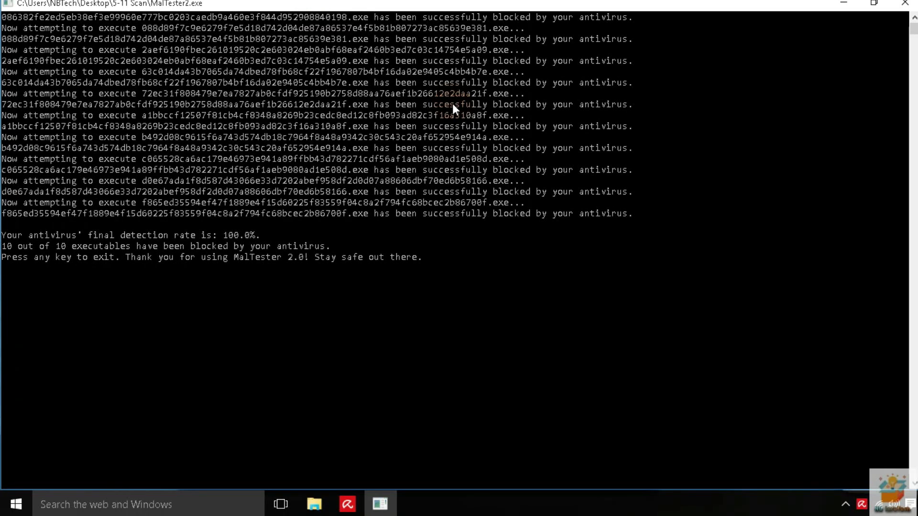
pyautogui.scroll(1, 652, 271)
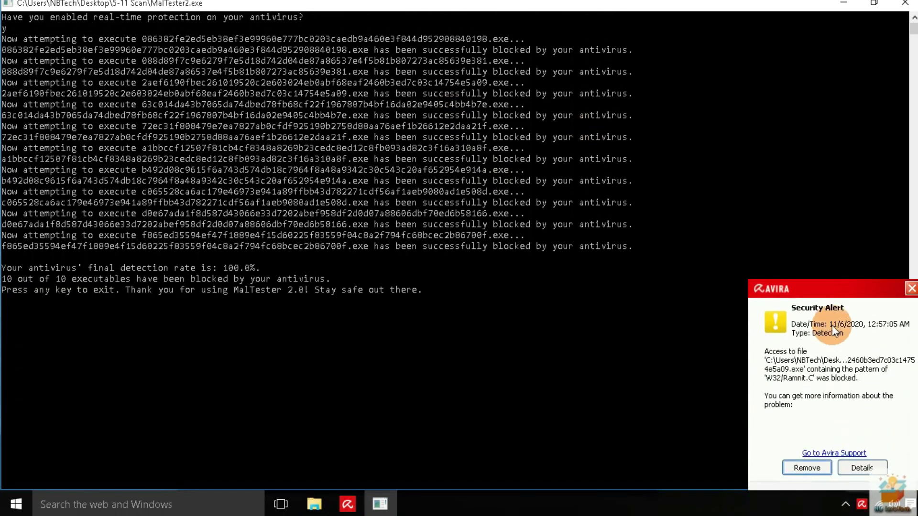
pyautogui.click(806, 468)
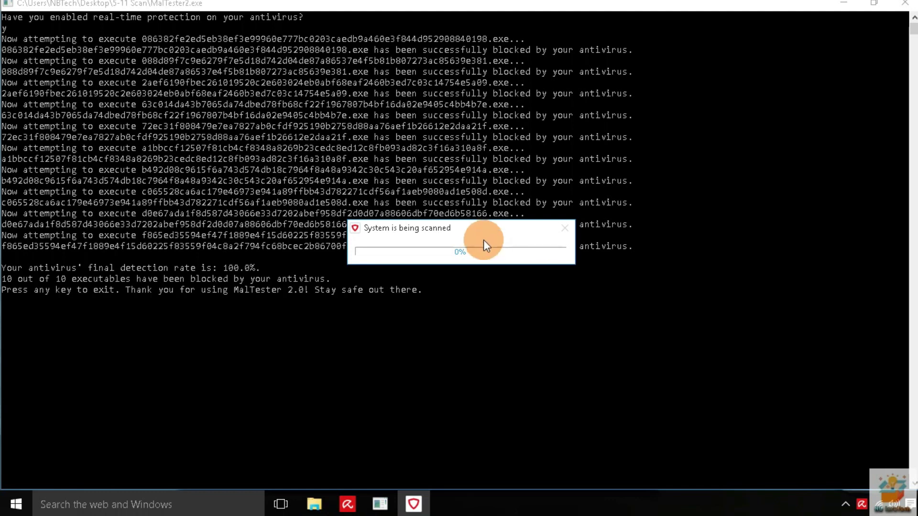
pyautogui.moveTo(483, 239); pyautogui.dragTo(675, 397)
# Highlight the 100% detection rate and 10 of 10 blocked lines, then exit MalTester2
pyautogui.click(355, 180)
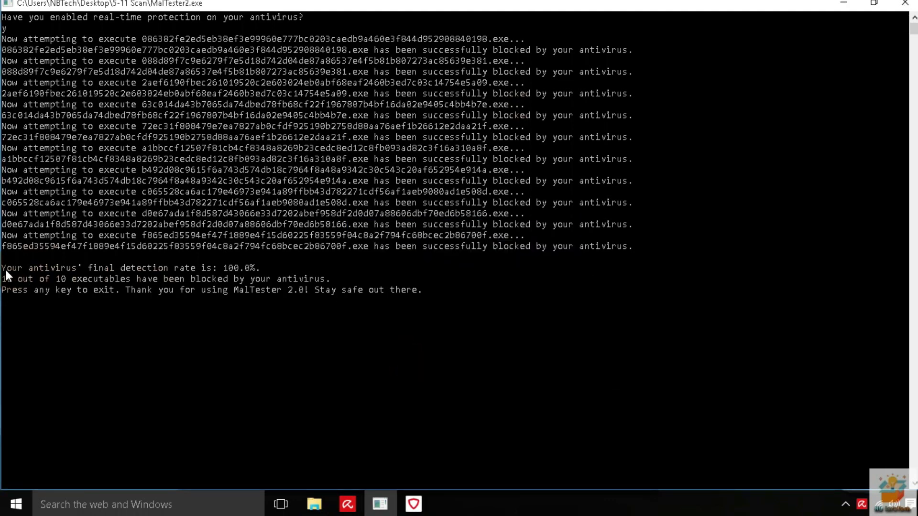
pyautogui.moveTo(6, 270); pyautogui.dragTo(210, 268)
pyautogui.moveTo(3, 280); pyautogui.dragTo(56, 281)
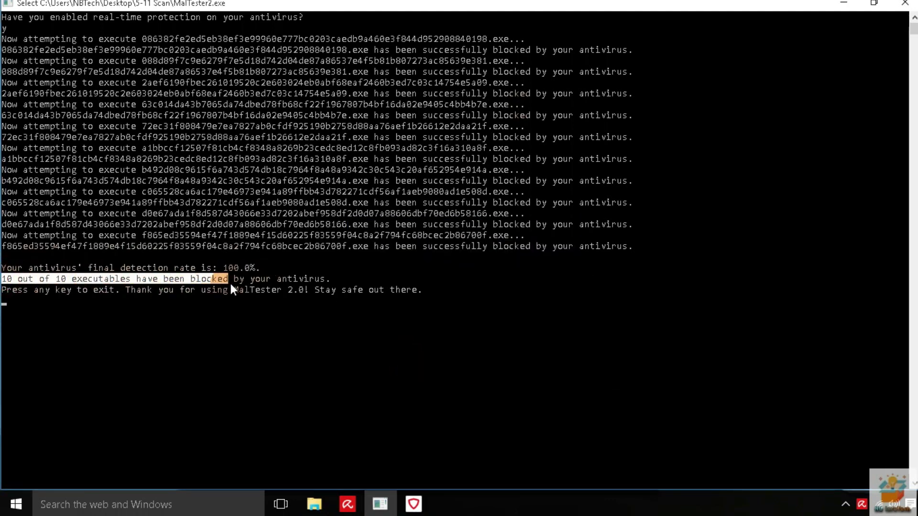
pyautogui.moveTo(2, 290); pyautogui.dragTo(471, 289)
pyautogui.press('Return')
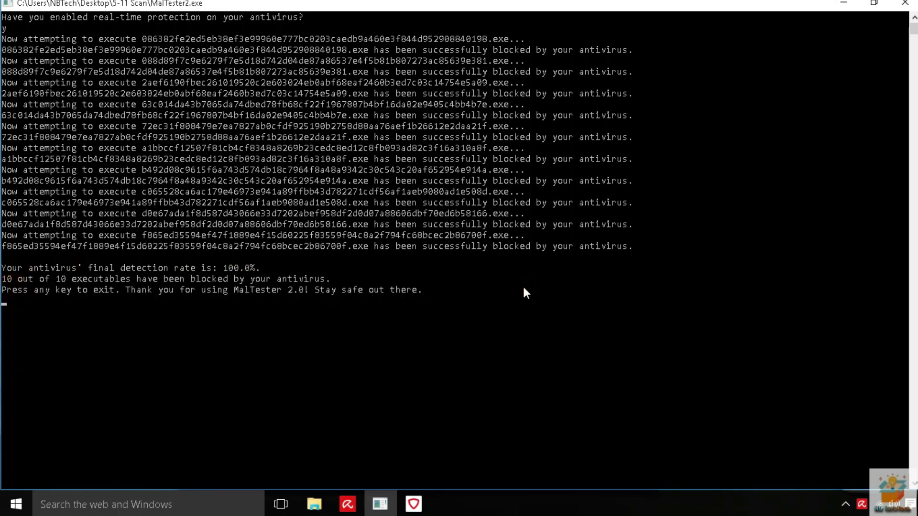
pyautogui.press('Return')
pyautogui.rightClick(423, 72)
pyautogui.click(454, 254)
pyautogui.moveTo(637, 422); pyautogui.dragTo(361, 68)
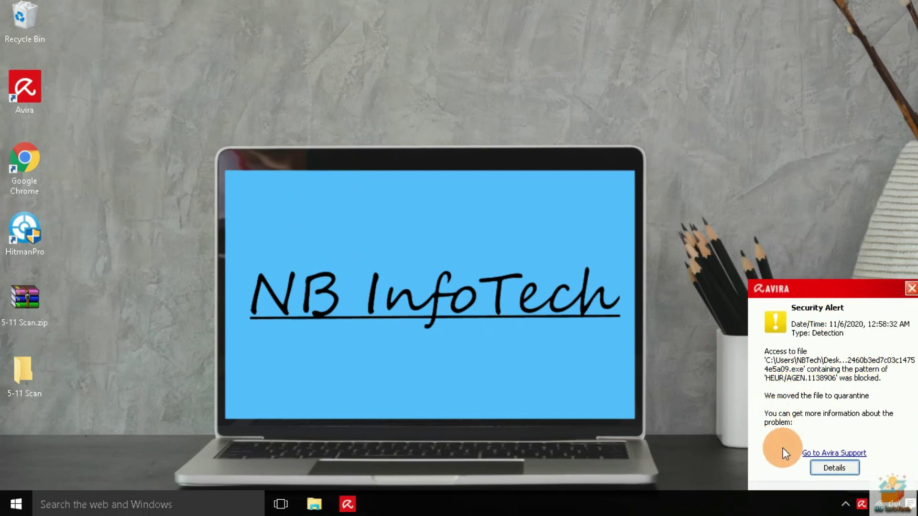
# Dismiss the security alert and look through the 231 files on Avira's Quarantine page
pyautogui.click(834, 468)
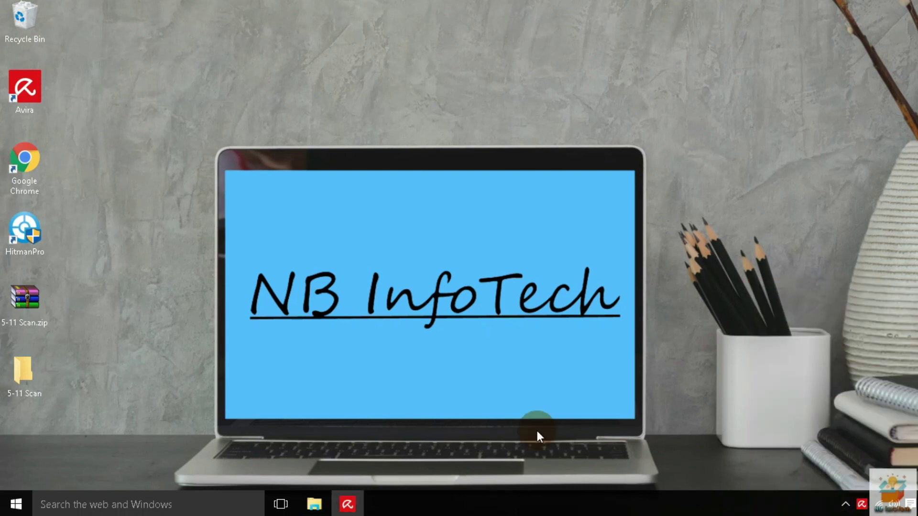
pyautogui.click(343, 434)
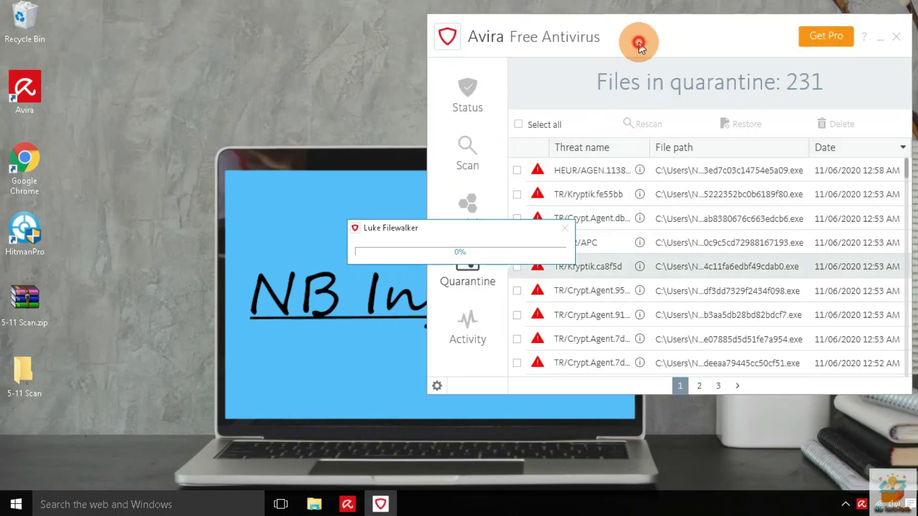
pyautogui.moveTo(639, 45); pyautogui.dragTo(465, 32)
pyautogui.scroll(-1, 477, 238)
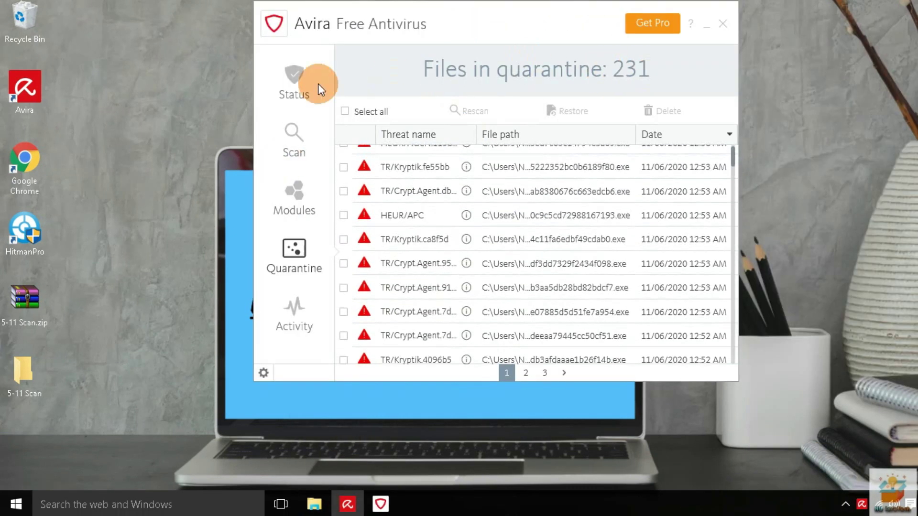
# Return to Avira's Status page, close Avira, and reopen the 5-11 Scan folder
pyautogui.click(319, 90)
pyautogui.click(723, 24)
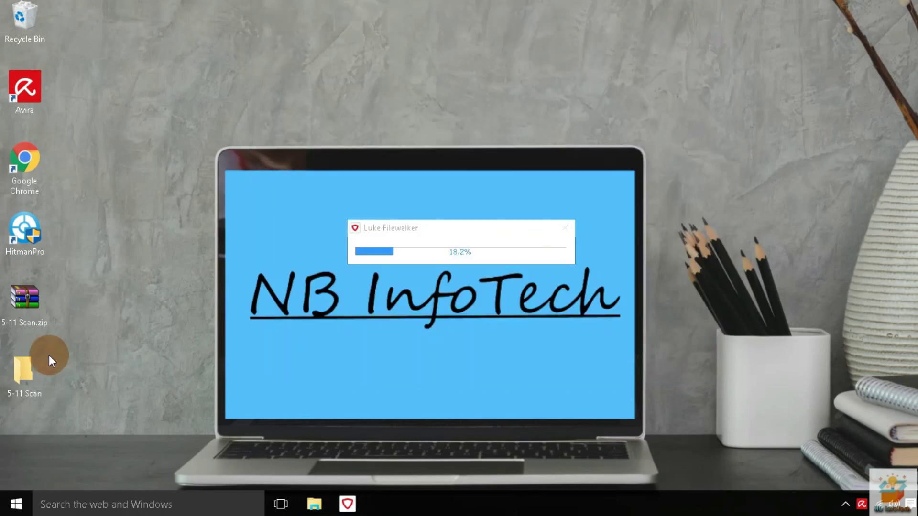
pyautogui.doubleClick(29, 370)
# Maximize the 5-11 Scan folder, select all its files, and dismiss the Avira alert
pyautogui.scroll(-1, 473, 192)
pyautogui.press('super+Up')
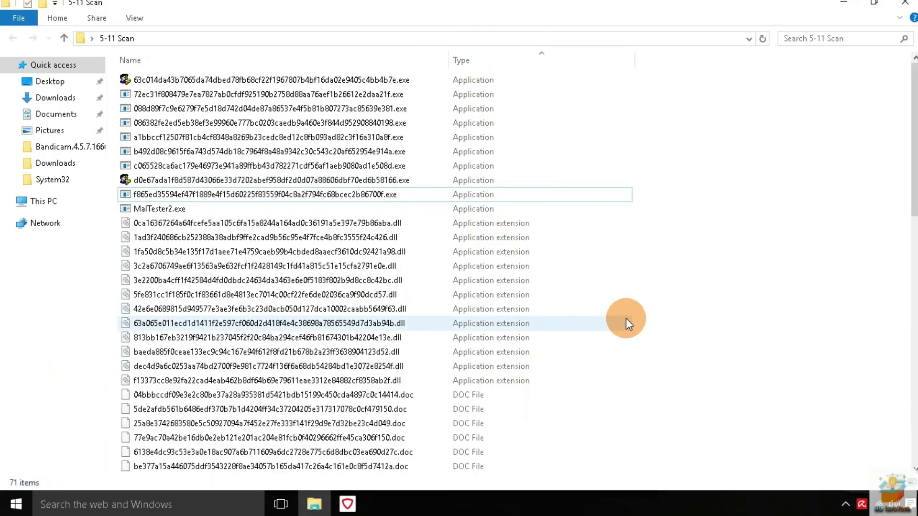
pyautogui.hotkey('ctrl', 'a')
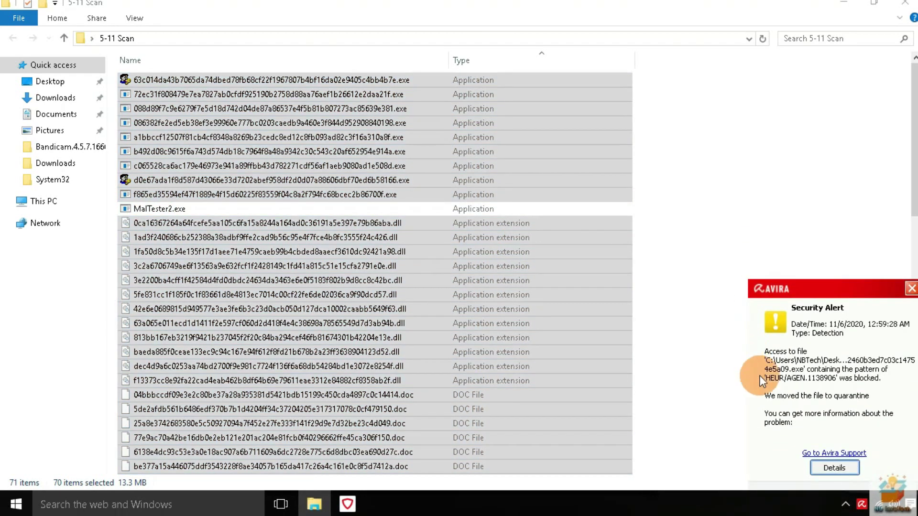
pyautogui.click(910, 289)
pyautogui.moveTo(341, 505)
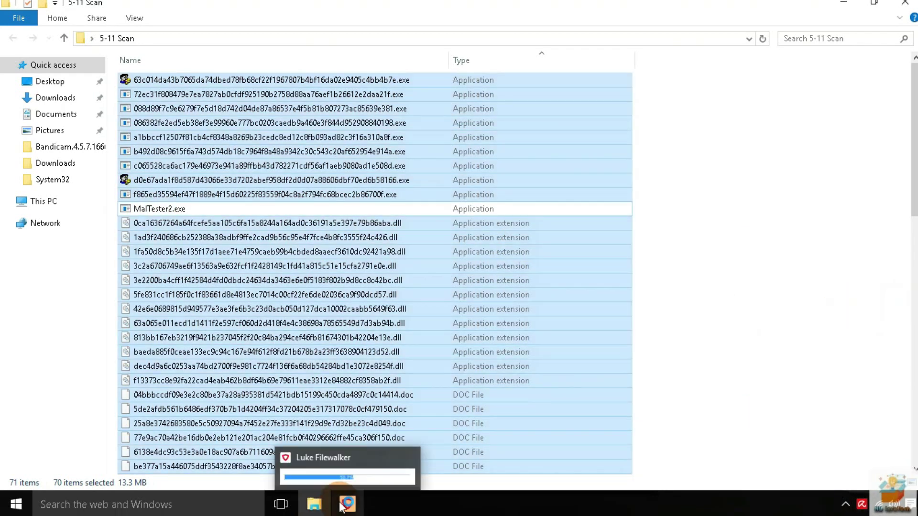
pyautogui.click(798, 171)
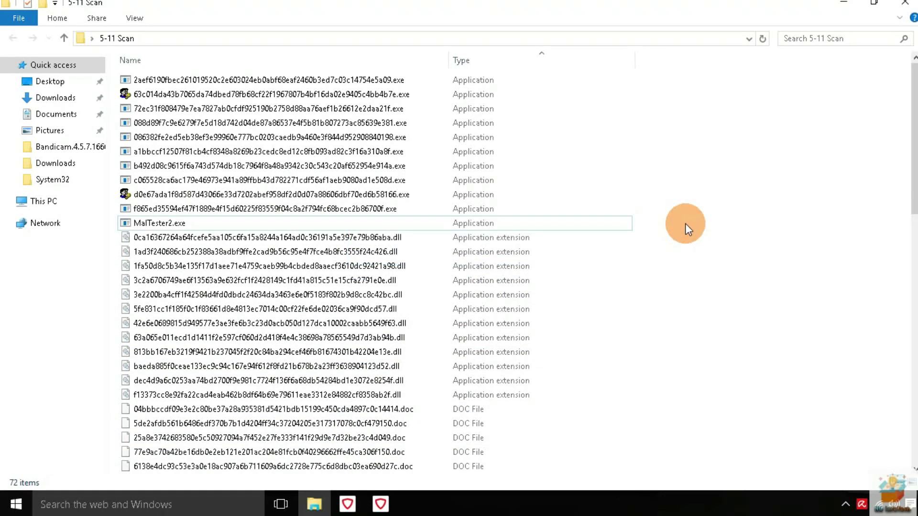
# Select every file except MalTester2.exe and MalTester2-log.txt, then close the folder
pyautogui.hotkey('ctrl', 'a')
pyautogui.keyDown('ctrl'); pyautogui.click(230, 223); pyautogui.keyUp('ctrl')
pyautogui.scroll(-6, 230, 225)
pyautogui.keyDown('ctrl'); pyautogui.click(242, 295); pyautogui.keyUp('ctrl')
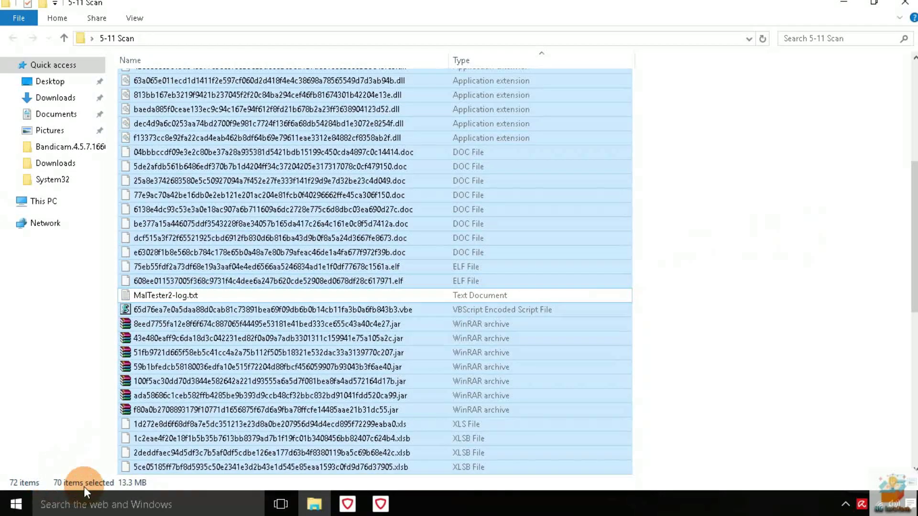
pyautogui.click(786, 240)
pyautogui.click(910, 4)
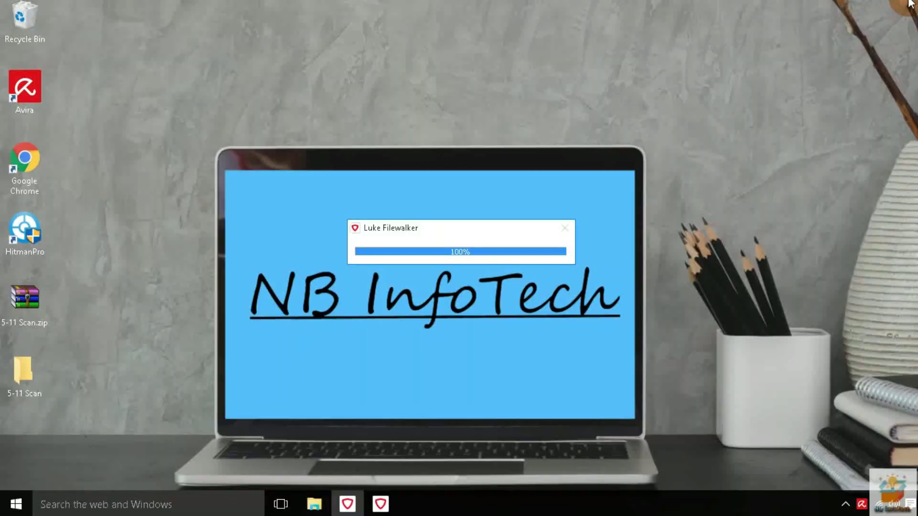
pyautogui.click(84, 50)
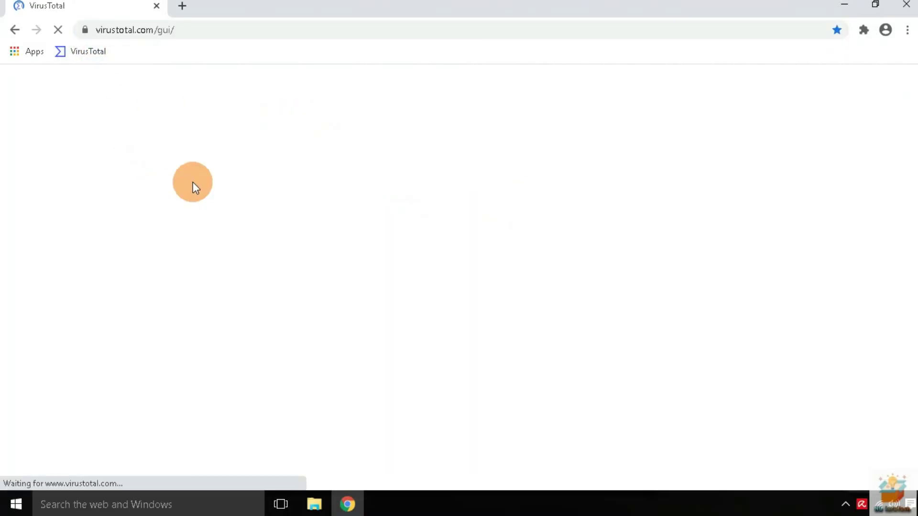
# Upload the first leftover sample to VirusTotal and confirm Avira (no cloud) shows Undetected
pyautogui.click(455, 450)
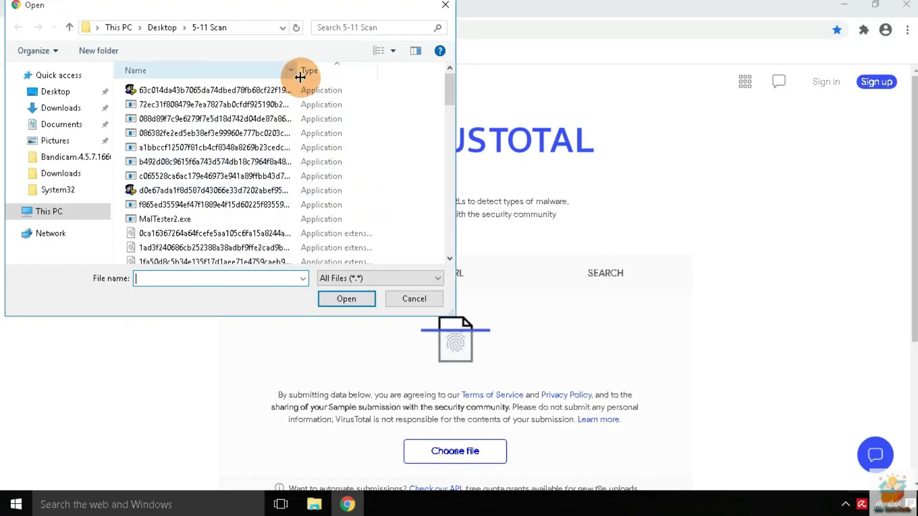
pyautogui.click(346, 299)
pyautogui.scroll(-7, 414, 162)
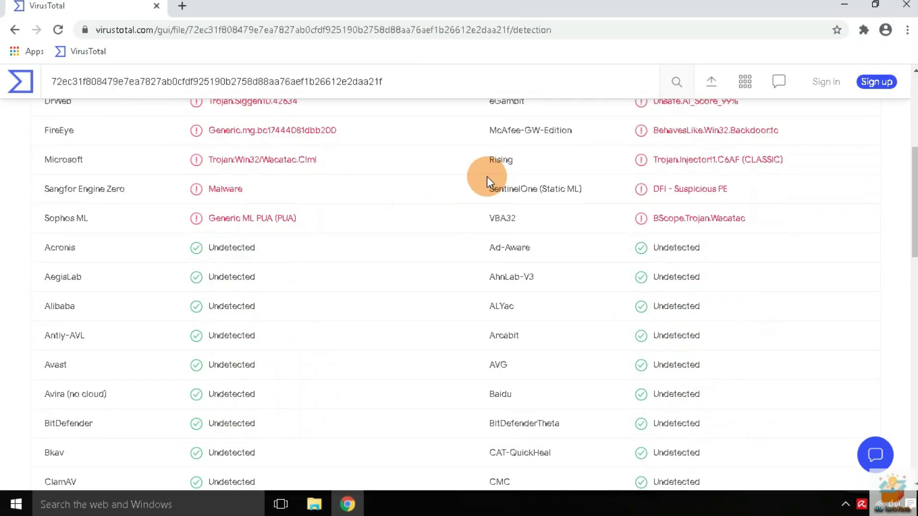
pyautogui.scroll(7, 528, 281)
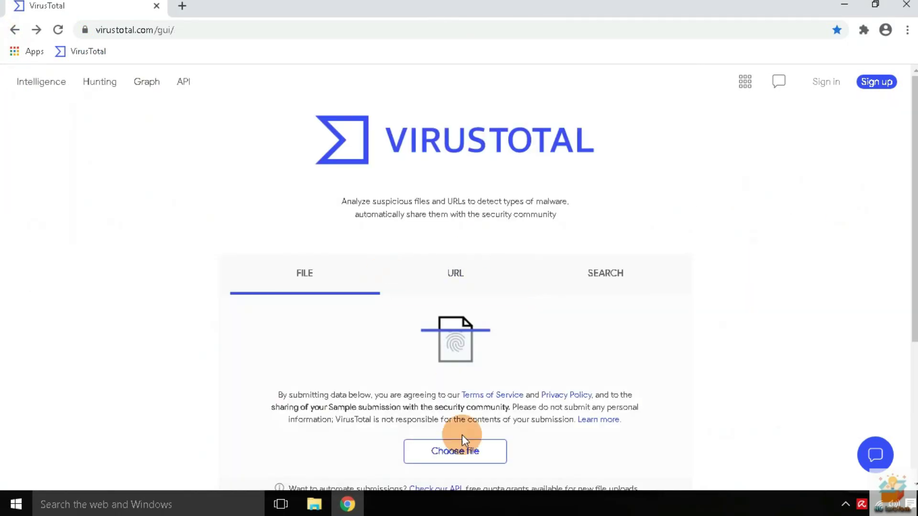
pyautogui.click(463, 435)
pyautogui.click(298, 176)
pyautogui.click(346, 298)
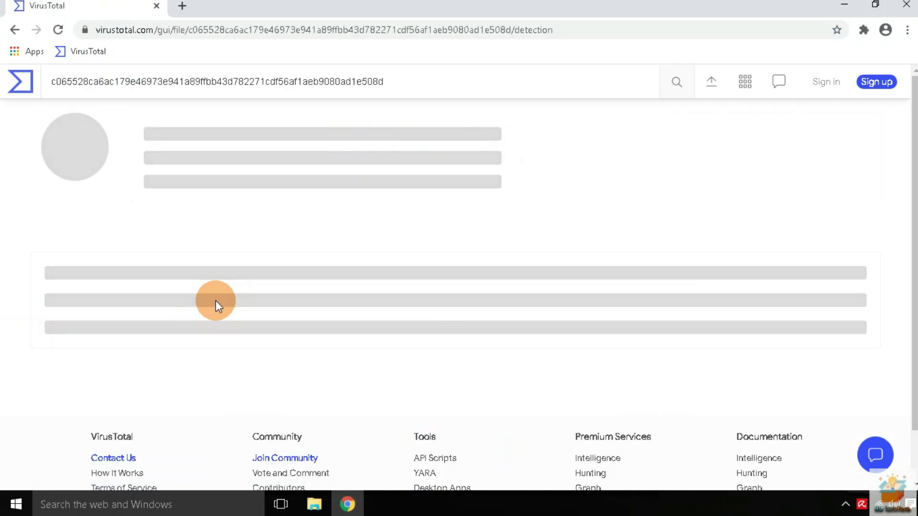
pyautogui.scroll(-4, 194, 277)
pyautogui.tripleClick(320, 346)
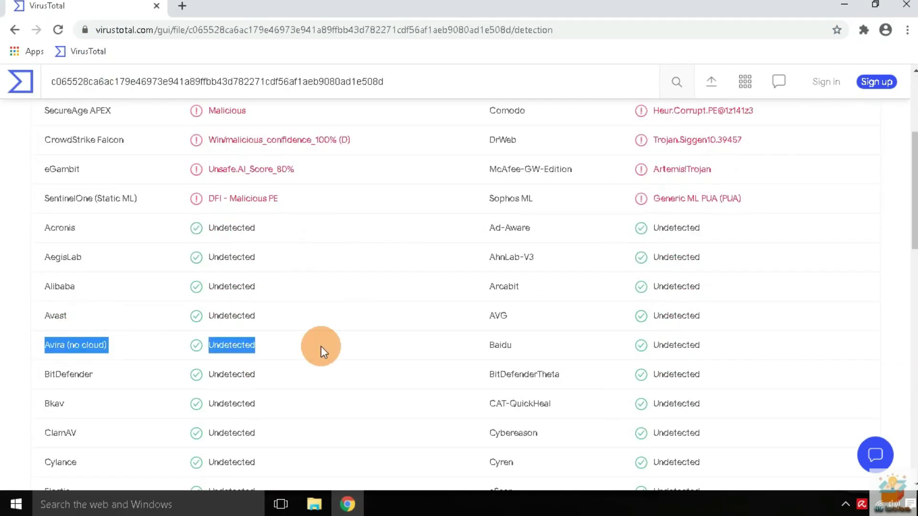
pyautogui.click(15, 30)
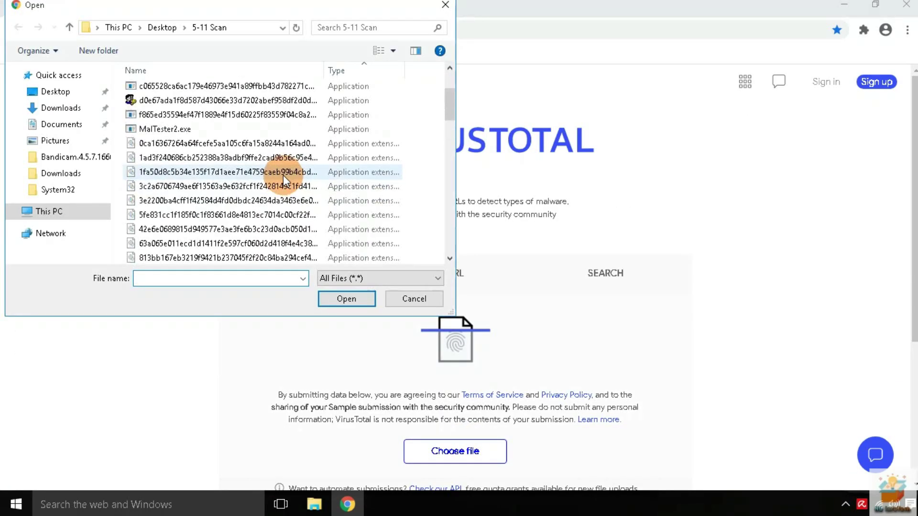
# Upload the next sample and check its detection count and Avira (no cloud) verdict
pyautogui.click(306, 199)
pyautogui.click(348, 297)
pyautogui.tripleClick(302, 135)
pyautogui.scroll(-10, 325, 230)
pyautogui.tripleClick(329, 256)
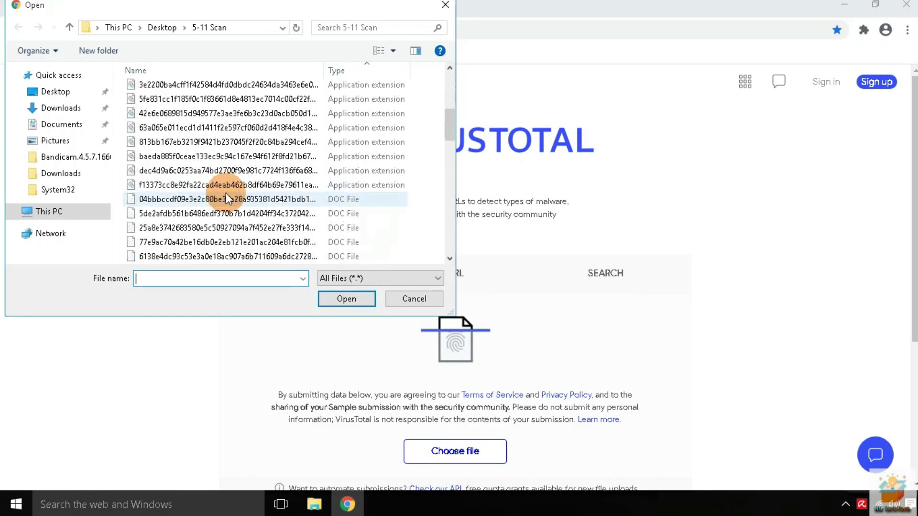
# Upload another sample and confirm its Avira (no cloud) row reads Undetected
pyautogui.click(339, 301)
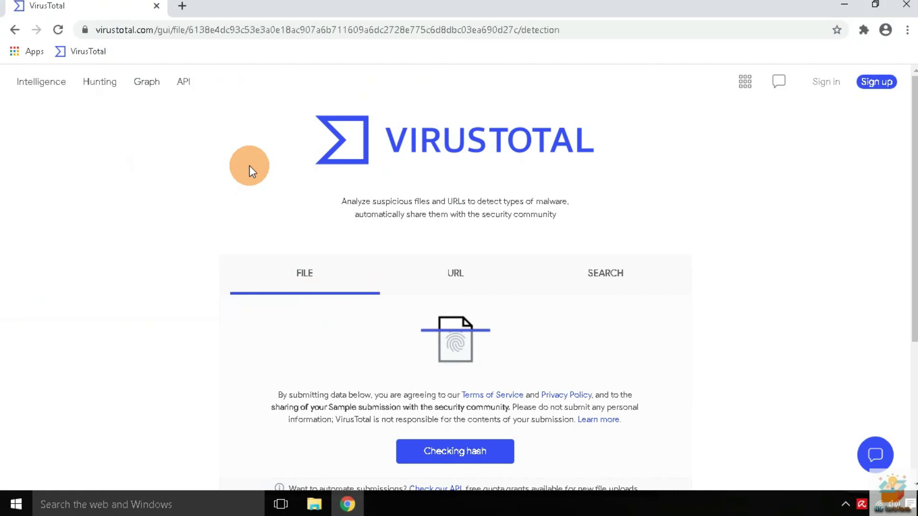
pyautogui.tripleClick(158, 139)
pyautogui.scroll(-10, 246, 272)
pyautogui.moveTo(245, 272); pyautogui.dragTo(506, 300)
pyautogui.tripleClick(521, 330)
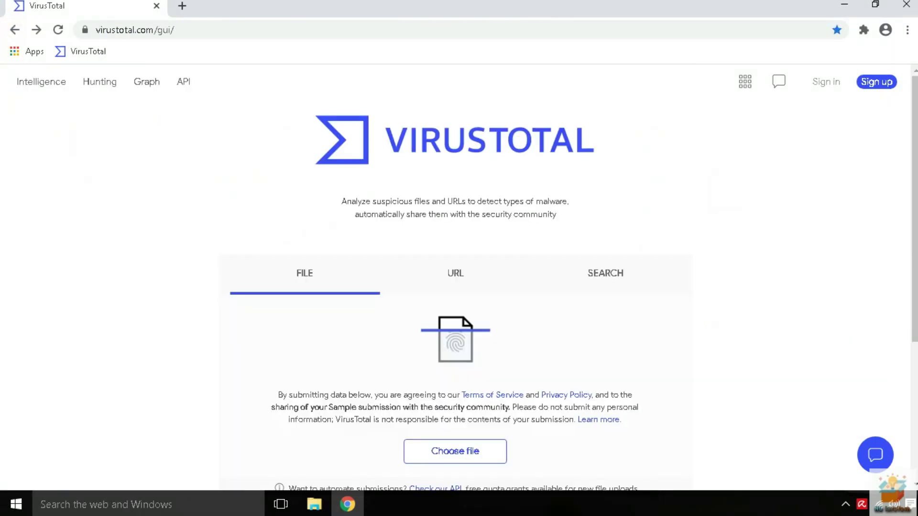
pyautogui.scroll(-4, 141, 215)
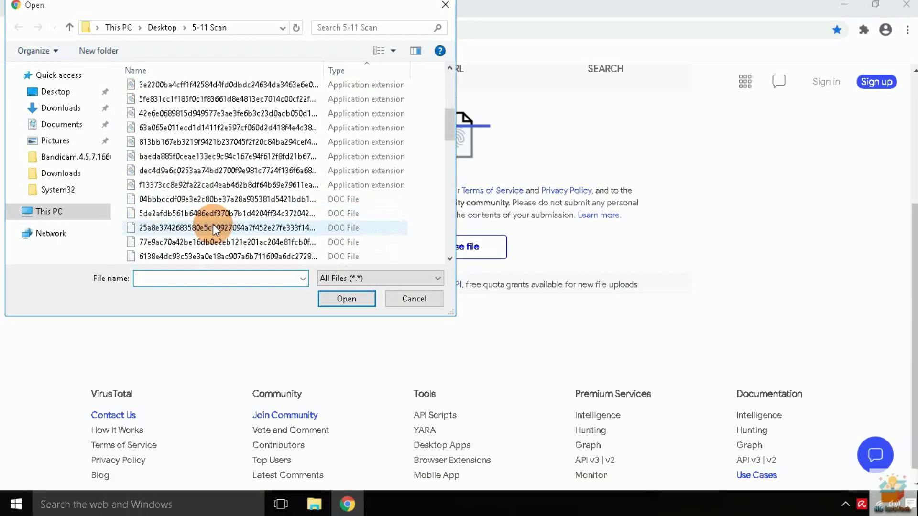
pyautogui.scroll(-2, 211, 224)
# Upload a further sample and review its 24-engine detection report
pyautogui.doubleClick(211, 221)
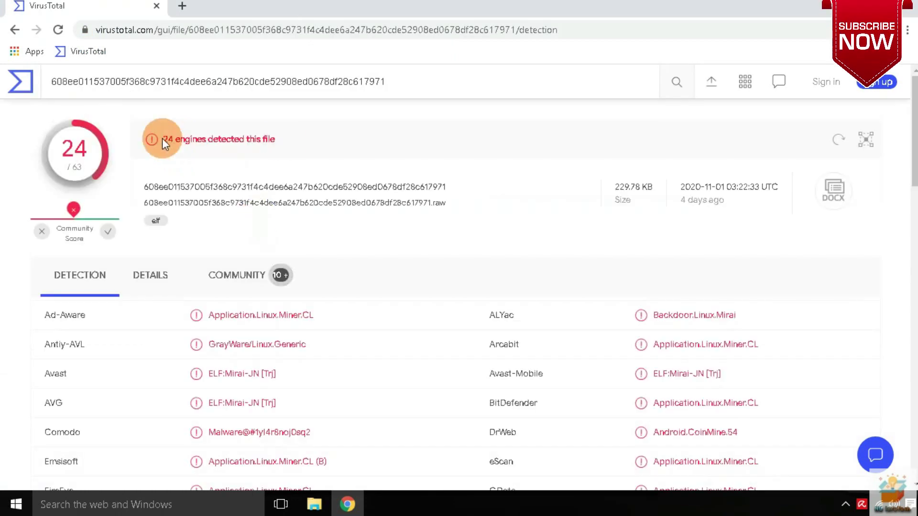
pyautogui.tripleClick(157, 140)
pyautogui.scroll(-10, 385, 247)
pyautogui.scroll(1, 298, 265)
pyautogui.scroll(-1, 297, 265)
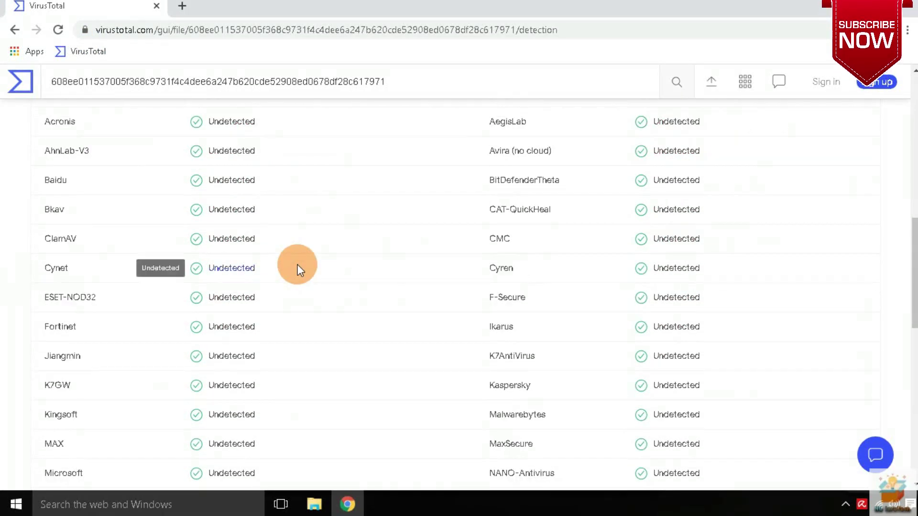
pyautogui.scroll(5, 297, 265)
pyautogui.scroll(-5, 297, 265)
pyautogui.scroll(10, 297, 264)
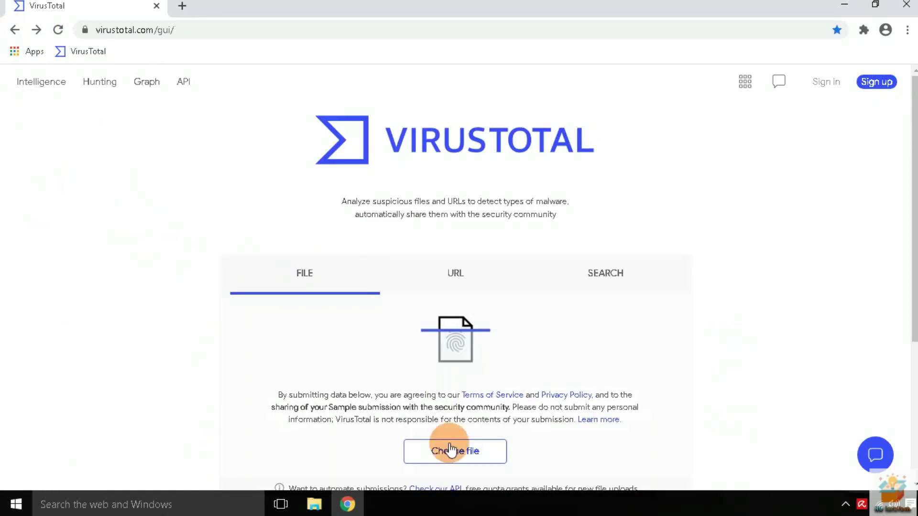
# Upload the .xlsb sample, check Avira's row in its 13/63 report, then close Chrome
pyautogui.click(455, 449)
pyautogui.doubleClick(339, 221)
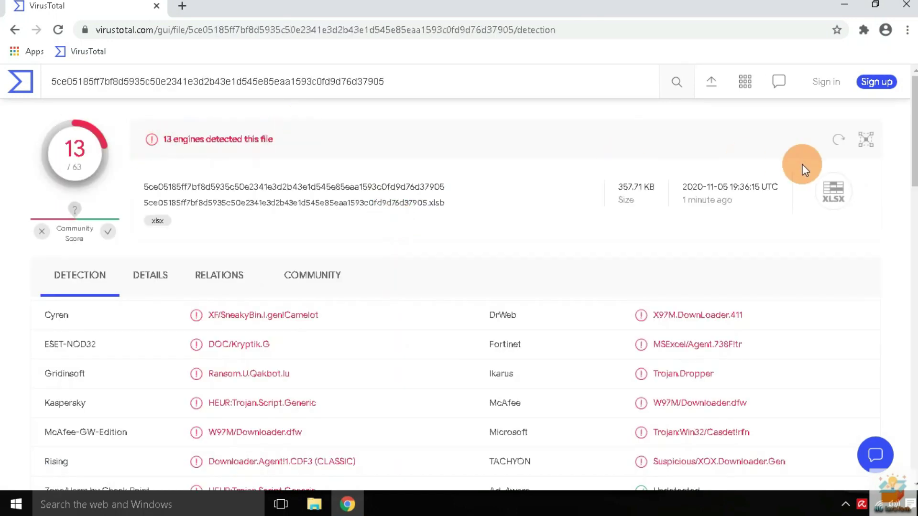
pyautogui.scroll(-5, 371, 270)
pyautogui.moveTo(372, 271); pyautogui.dragTo(693, 363)
pyautogui.scroll(6, 402, 306)
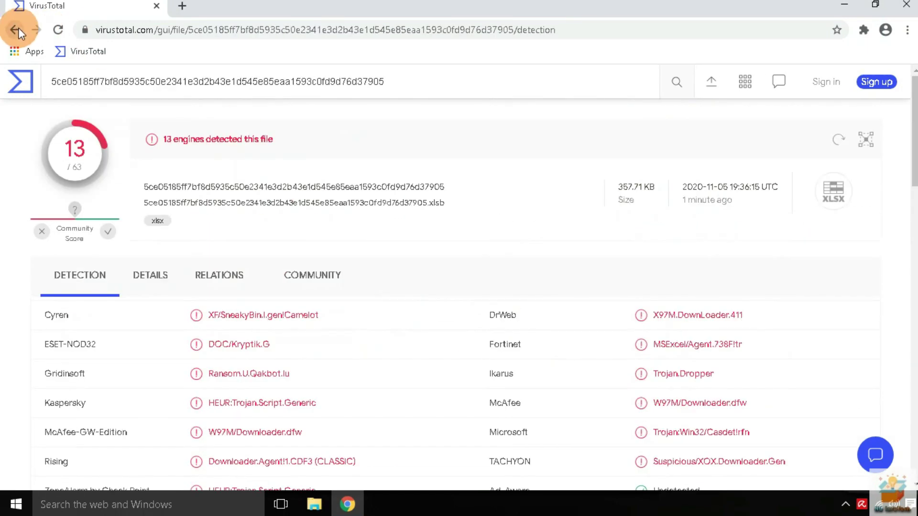
pyautogui.click(15, 30)
pyautogui.click(906, 4)
# Open 5-11 Scan and select all files except MalTester2.exe and MalTester2-log.txt
pyautogui.click(16, 389)
pyautogui.doubleClick(16, 385)
pyautogui.hotkey('ctrl', 'a')
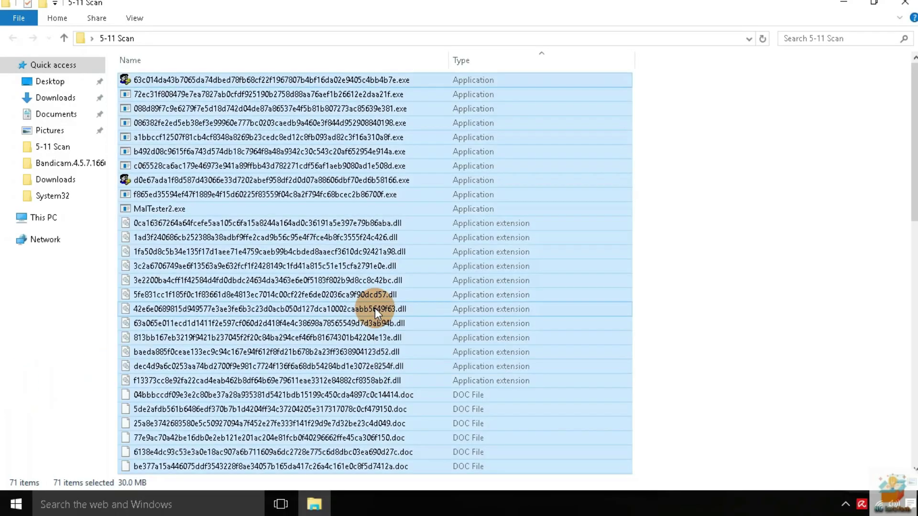
pyautogui.keyDown('ctrl'); pyautogui.click(158, 209); pyautogui.keyUp('ctrl')
pyautogui.scroll(-4, 320, 311)
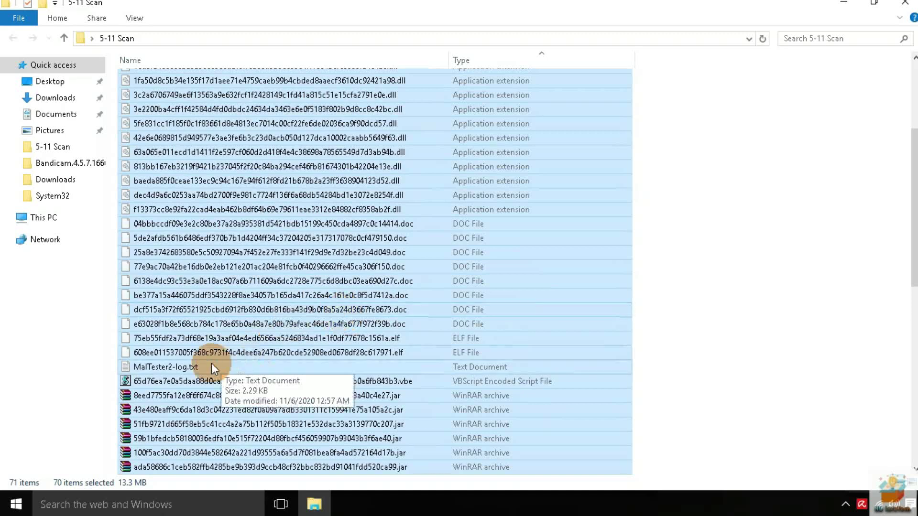
pyautogui.keyDown('ctrl'); pyautogui.click(229, 366); pyautogui.keyUp('ctrl')
# Close the folder and run Scan with HitmanPro on 5-11 Scan
pyautogui.click(910, 3)
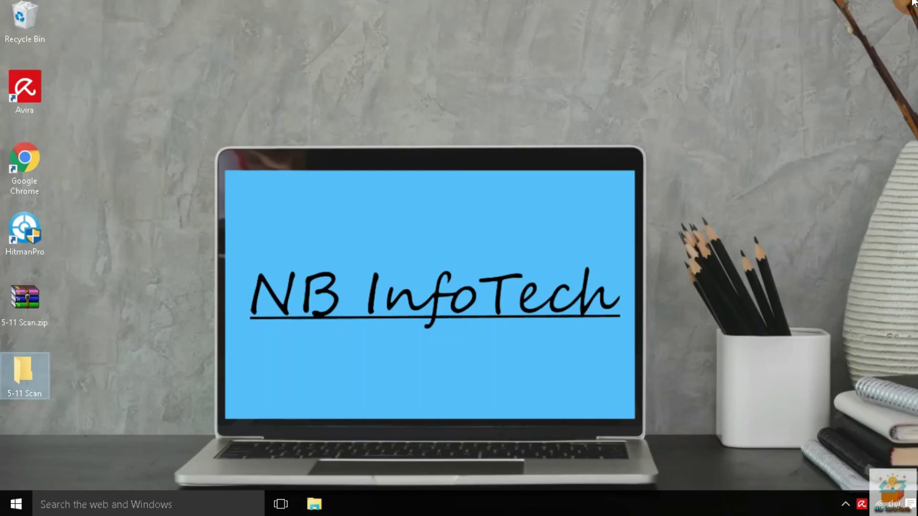
pyautogui.rightClick(21, 378)
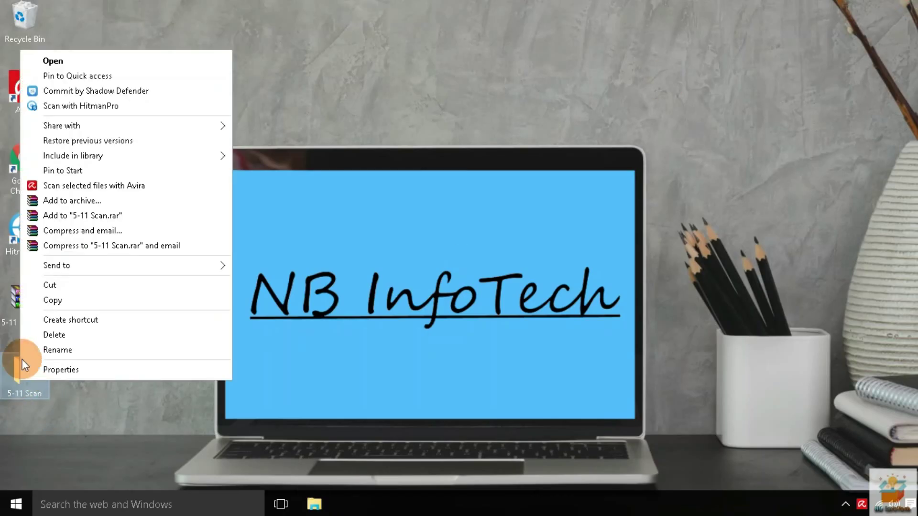
pyautogui.click(74, 107)
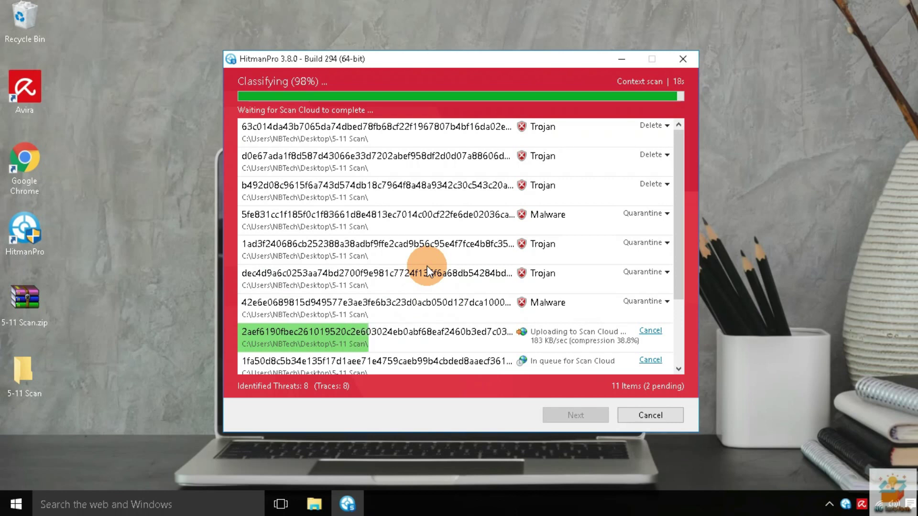
# Set MalTester2.exe's action to Ignore in HitmanPro's scan results
pyautogui.scroll(-1, 427, 266)
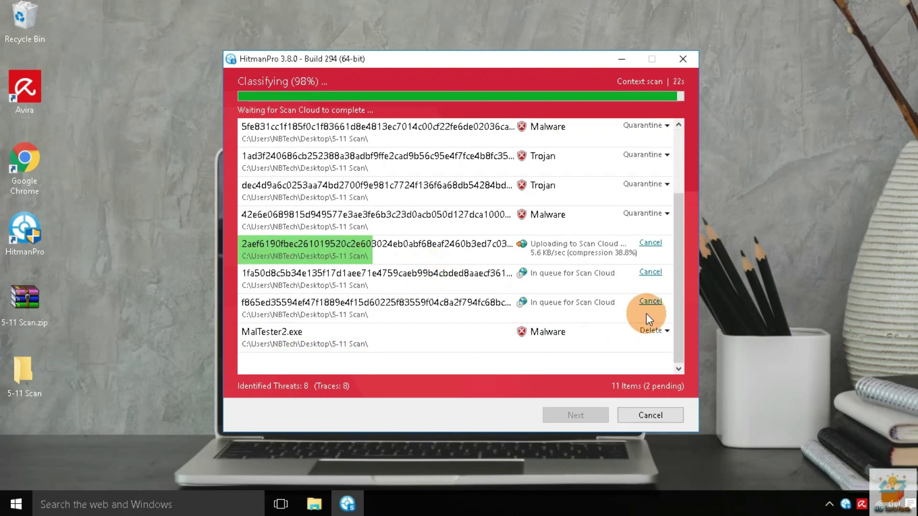
pyautogui.click(656, 331)
pyautogui.moveTo(471, 85); pyautogui.dragTo(334, 49)
pyautogui.click(527, 293)
pyautogui.moveTo(331, 30); pyautogui.dragTo(450, 23)
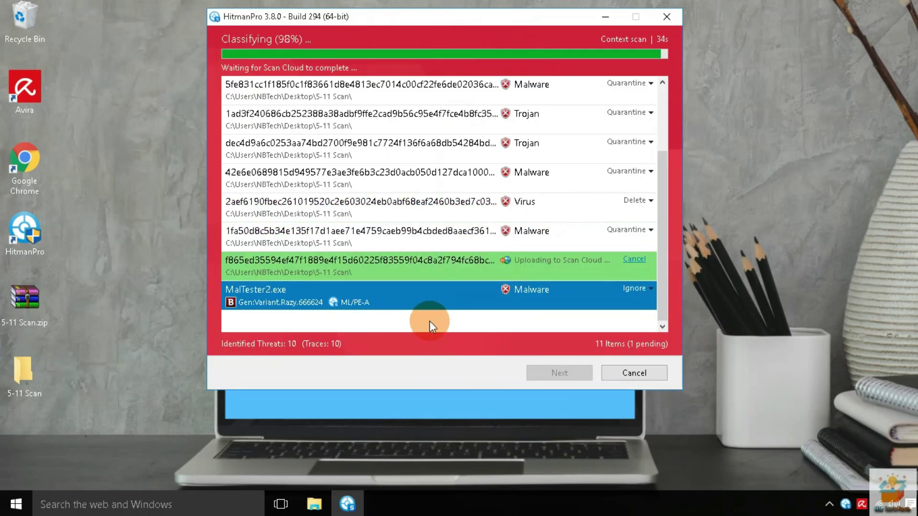
pyautogui.moveTo(666, 202); pyautogui.dragTo(505, 53)
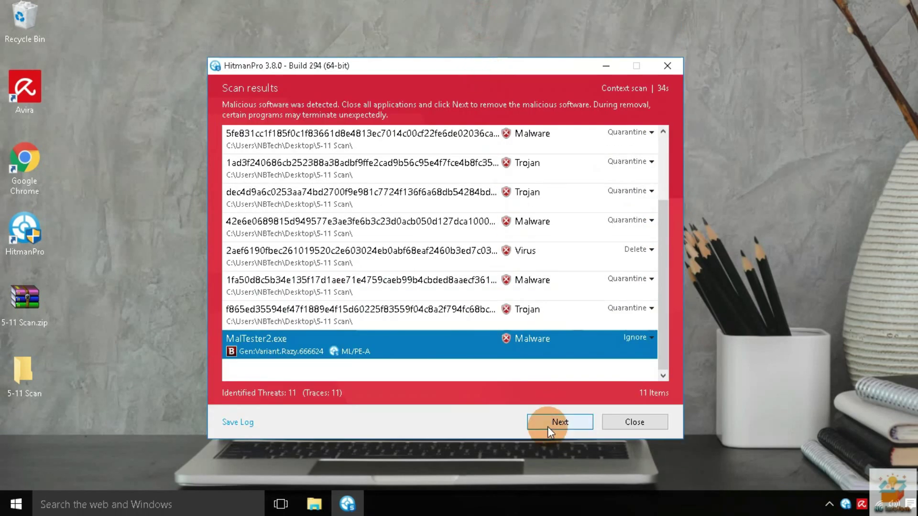
# Remove the 22 detected threats, close HitmanPro, and answer No to restarting
pyautogui.click(547, 426)
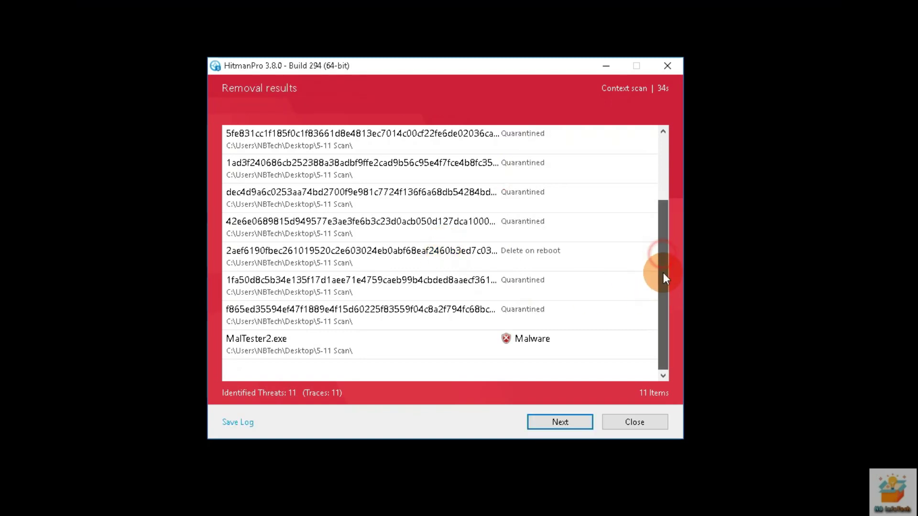
pyautogui.click(565, 419)
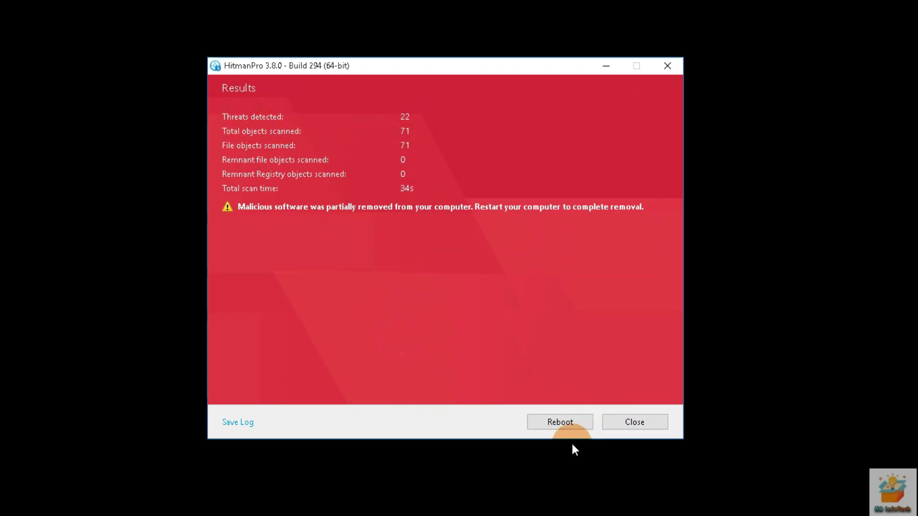
pyautogui.click(639, 426)
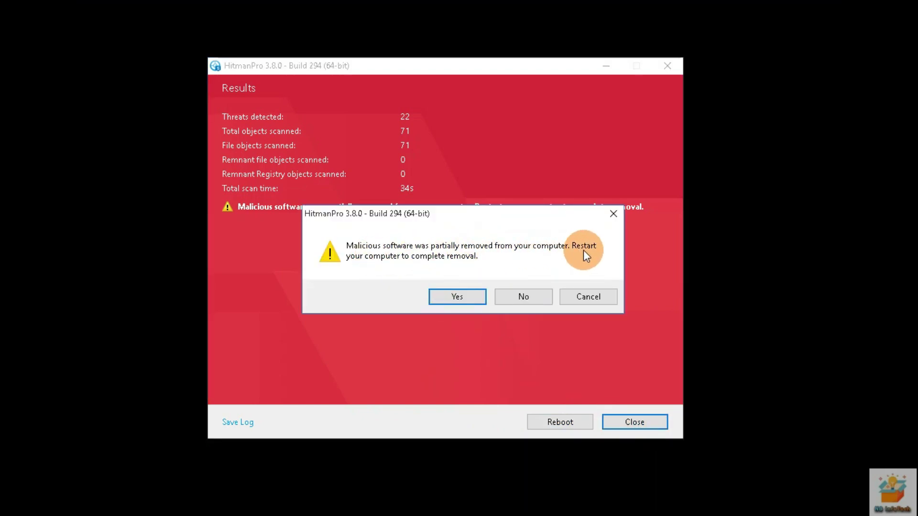
pyautogui.click(516, 295)
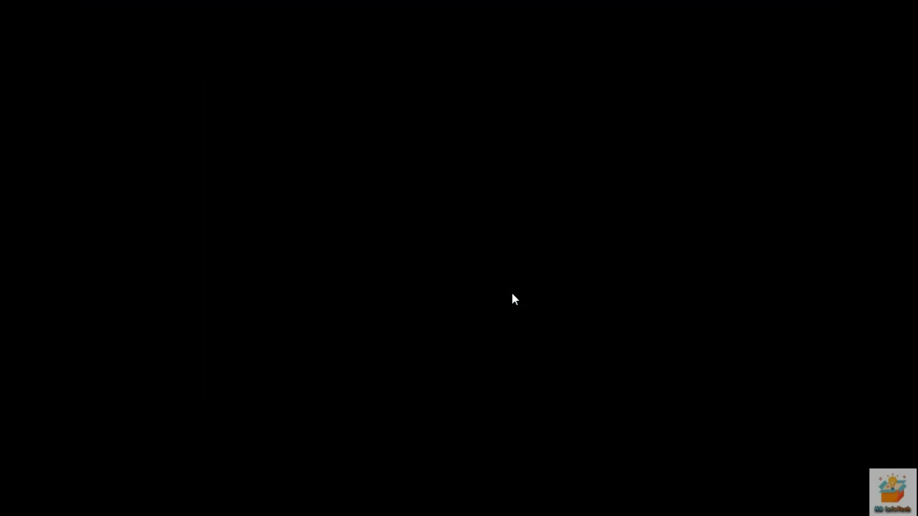
pyautogui.doubleClick(33, 374)
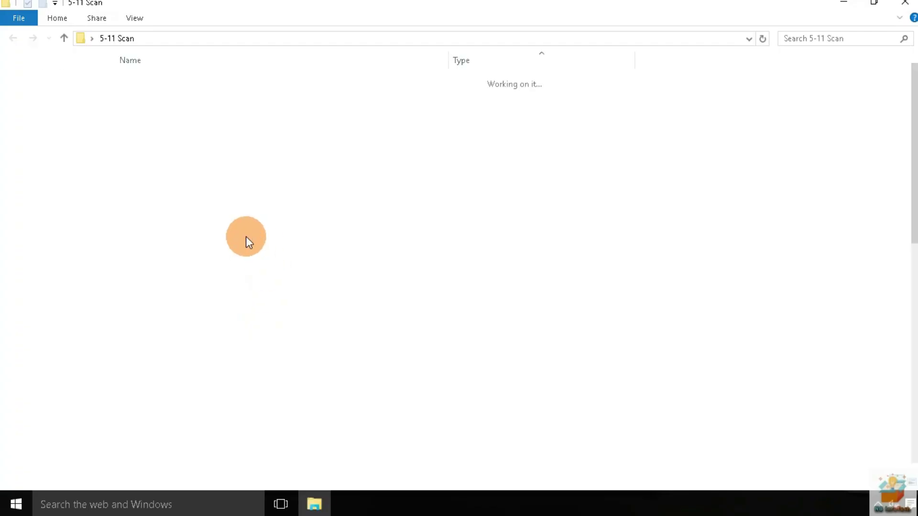
pyautogui.hotkey('ctrl', 'a')
pyautogui.keyDown('ctrl'); pyautogui.click(146, 152); pyautogui.keyUp('ctrl')
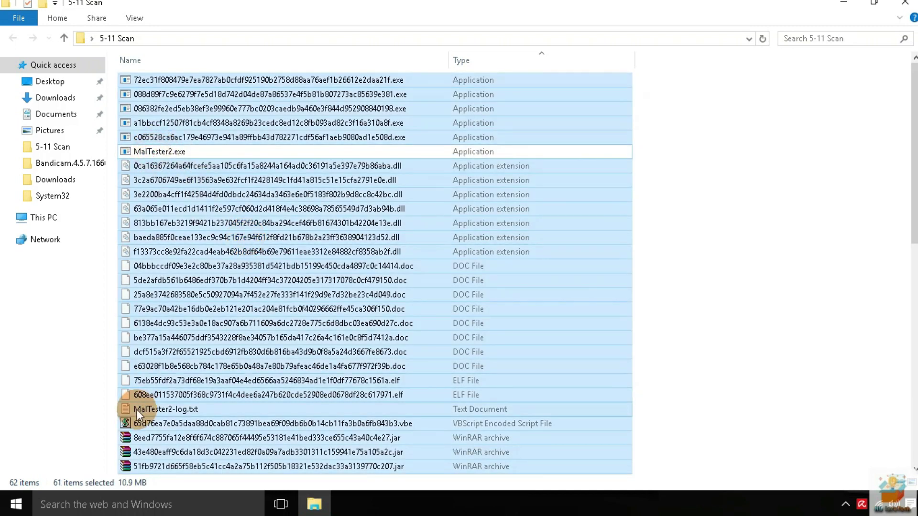
pyautogui.keyDown('ctrl'); pyautogui.click(143, 409); pyautogui.keyUp('ctrl')
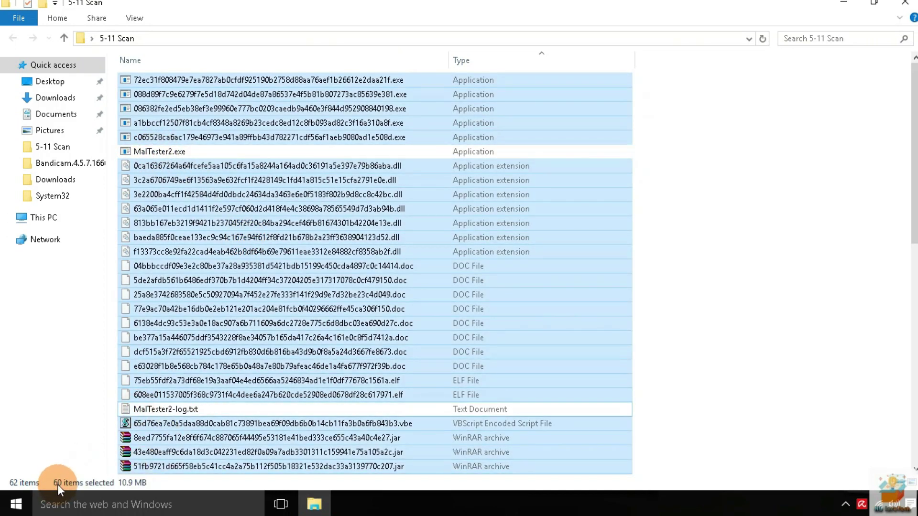
pyautogui.click(905, 4)
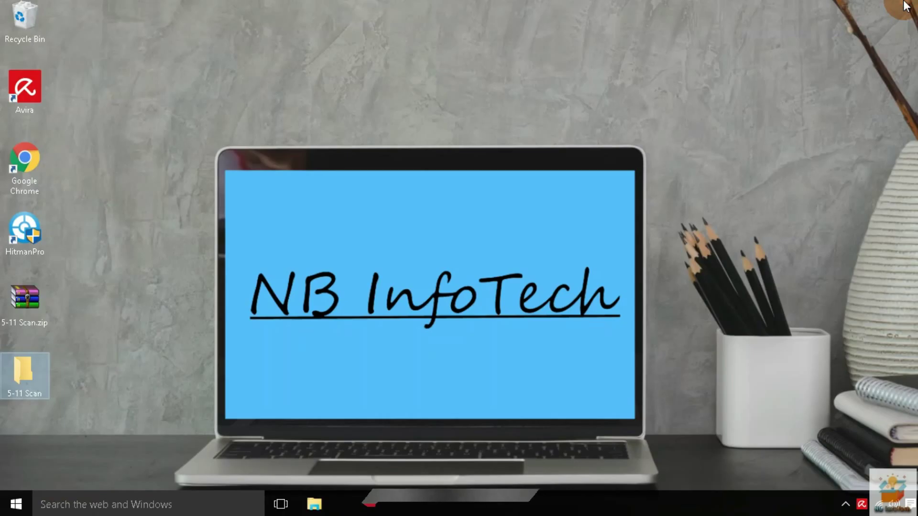